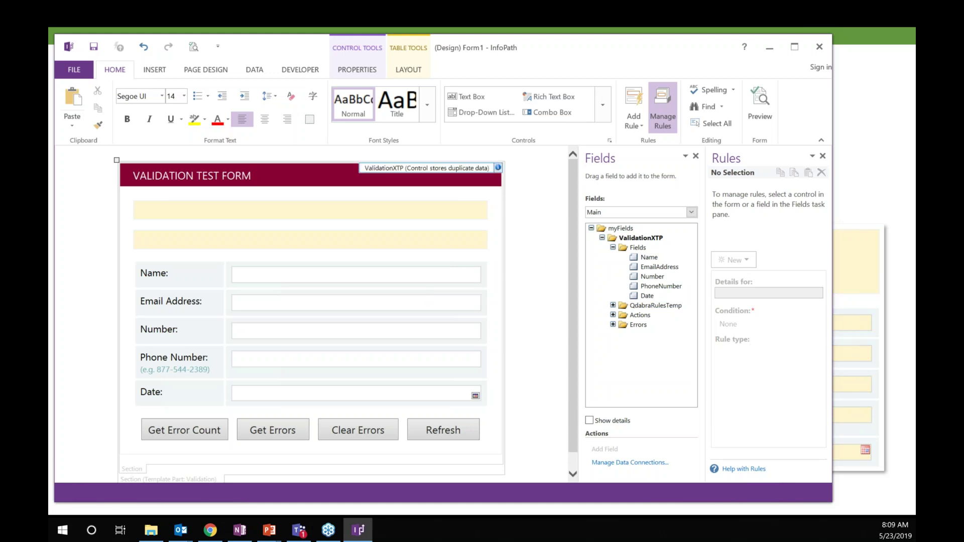
Step: Review the Name field's Highlight rule and blank-name Rule 1, then switch to the FormsViewer template page
{"action": "left_click", "coordinate": [296, 280]}
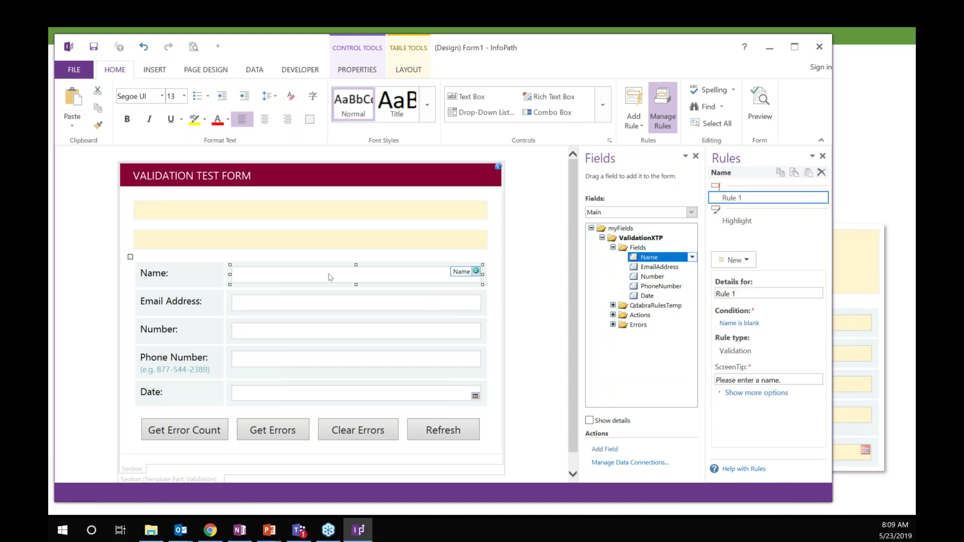
{"action": "mouse_move", "coordinate": [719, 191]}
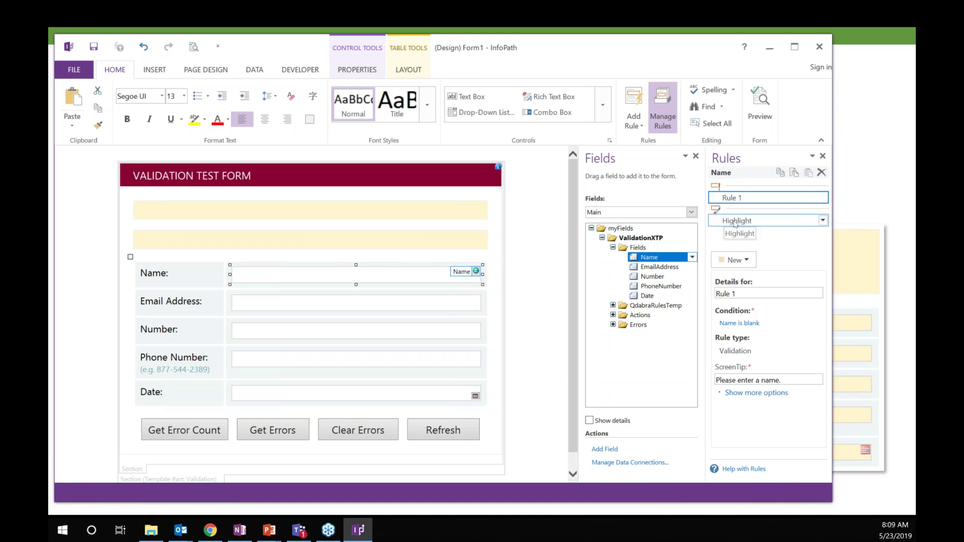
{"action": "left_click", "coordinate": [736, 223]}
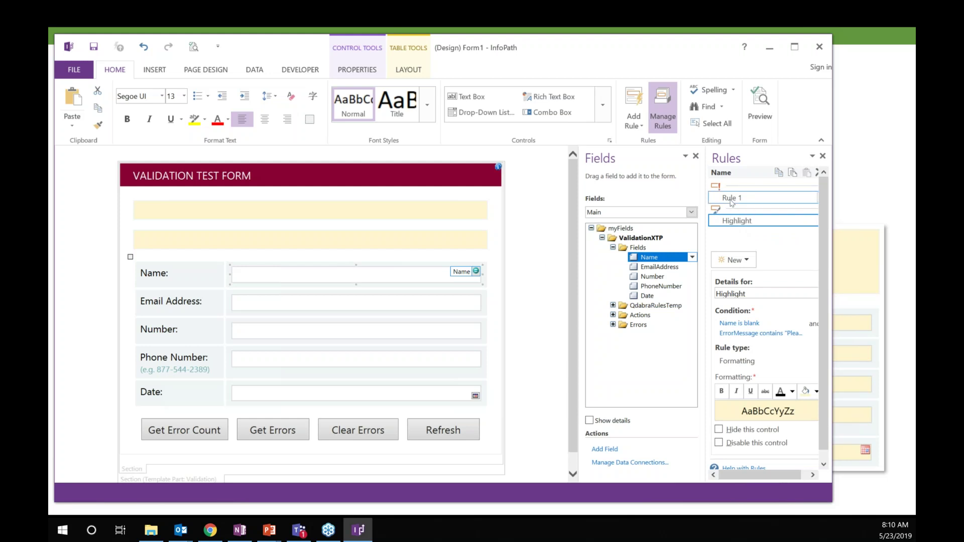
{"action": "left_click", "coordinate": [731, 201]}
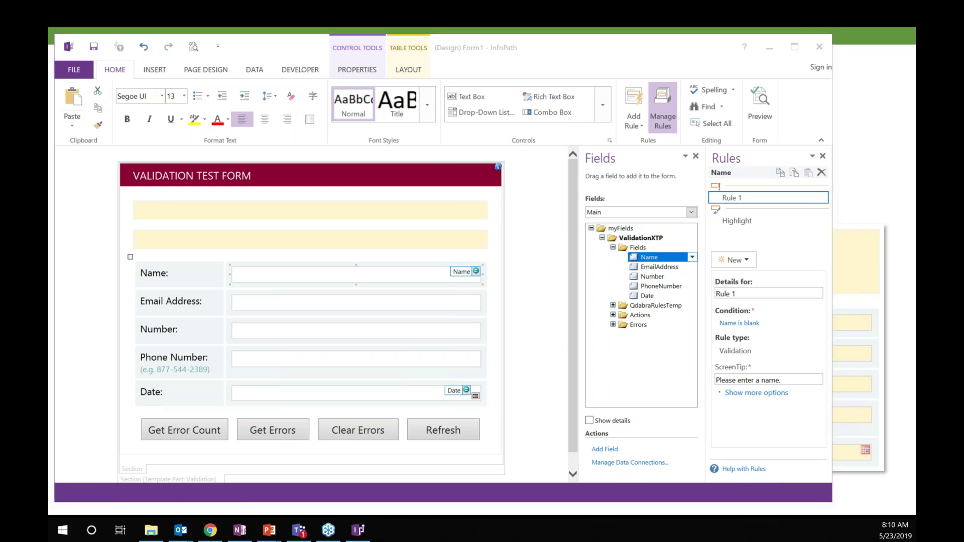
{"action": "key", "text": "alt+Tab"}
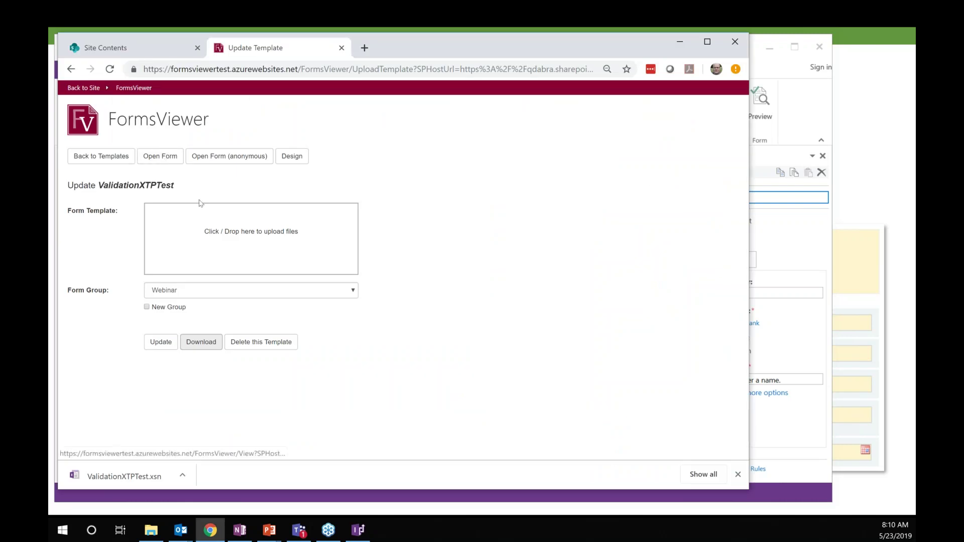
Step: Open the ValidationXTPTest form in a new tab from its FormsViewer Update page
{"action": "left_click", "coordinate": [156, 160]}
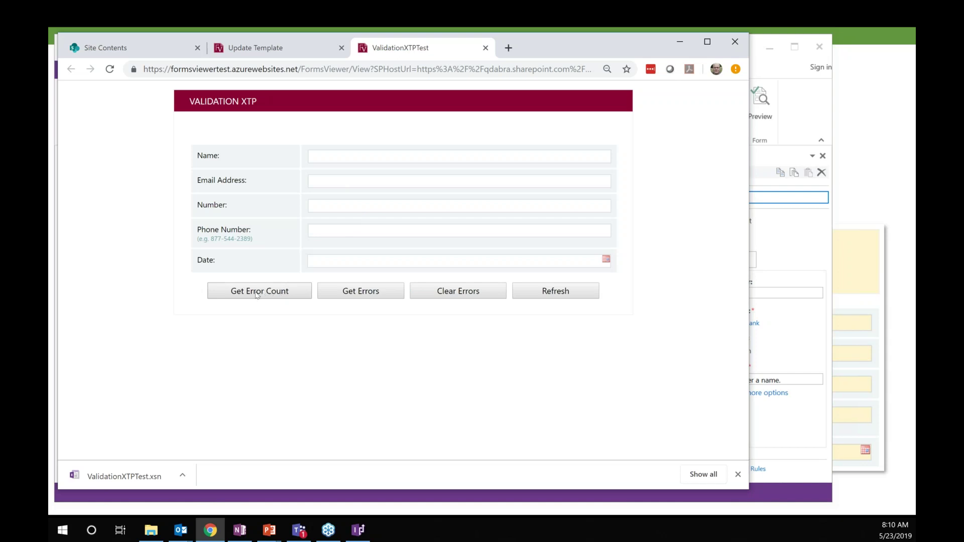
Step: Show the blank form's 5-error count and list each field's missing-entry error
{"action": "left_click", "coordinate": [256, 295]}
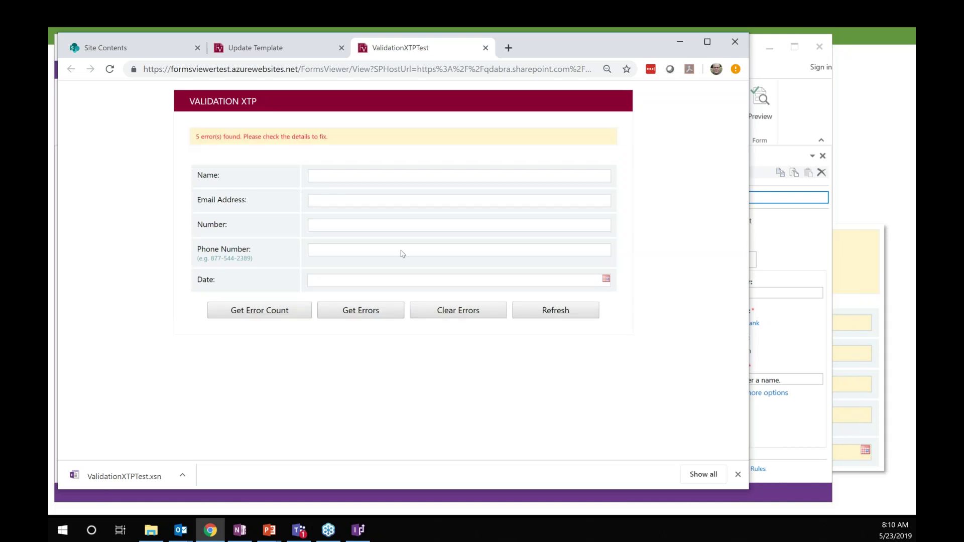
{"action": "left_click", "coordinate": [352, 310]}
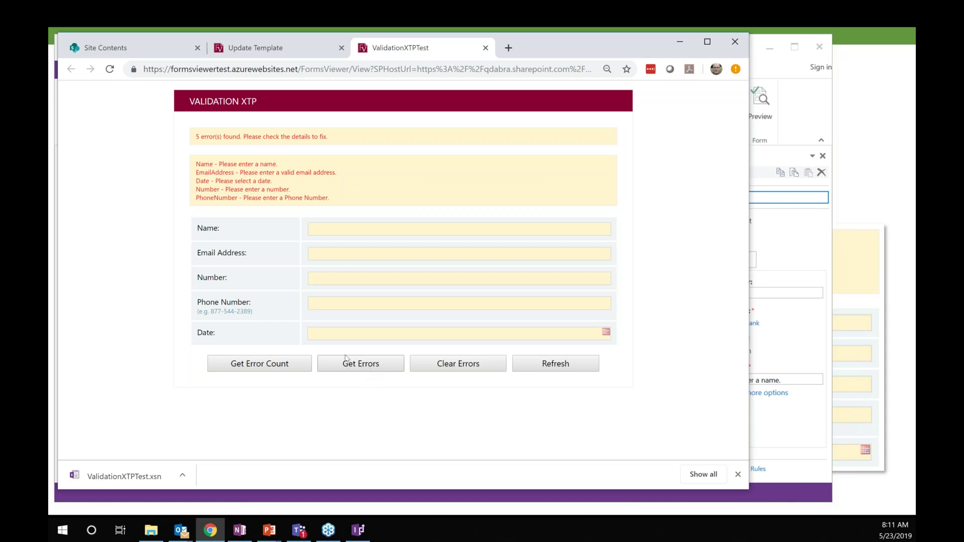
Step: Autofill the Name field with the saved suggestion and refresh the error count and list
{"action": "left_click", "coordinate": [354, 230]}
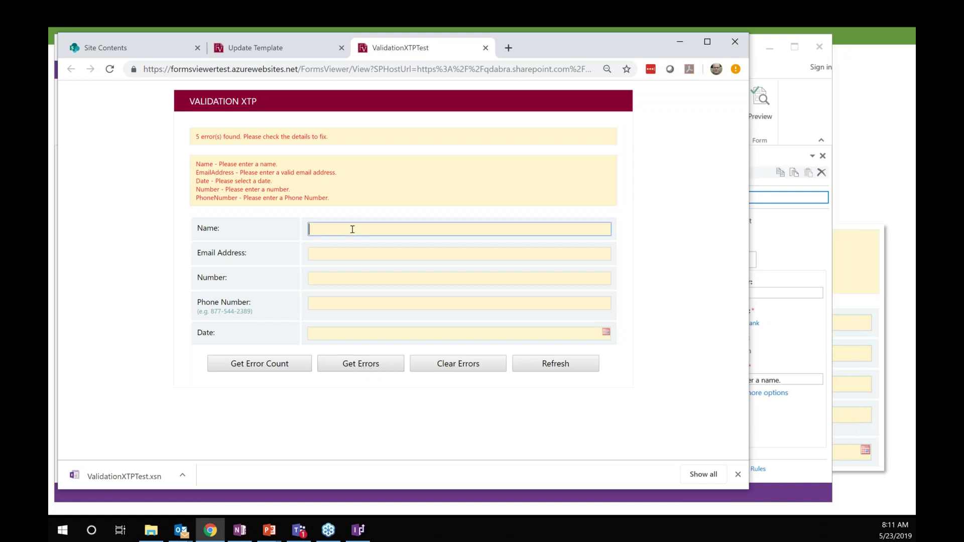
{"action": "left_click", "coordinate": [343, 252]}
{"action": "left_click", "coordinate": [293, 371]}
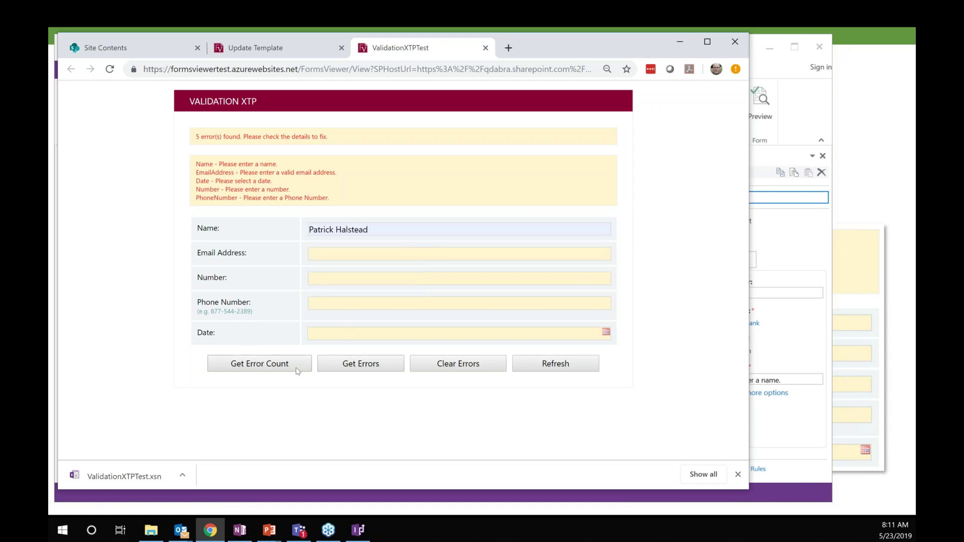
{"action": "left_click", "coordinate": [352, 367]}
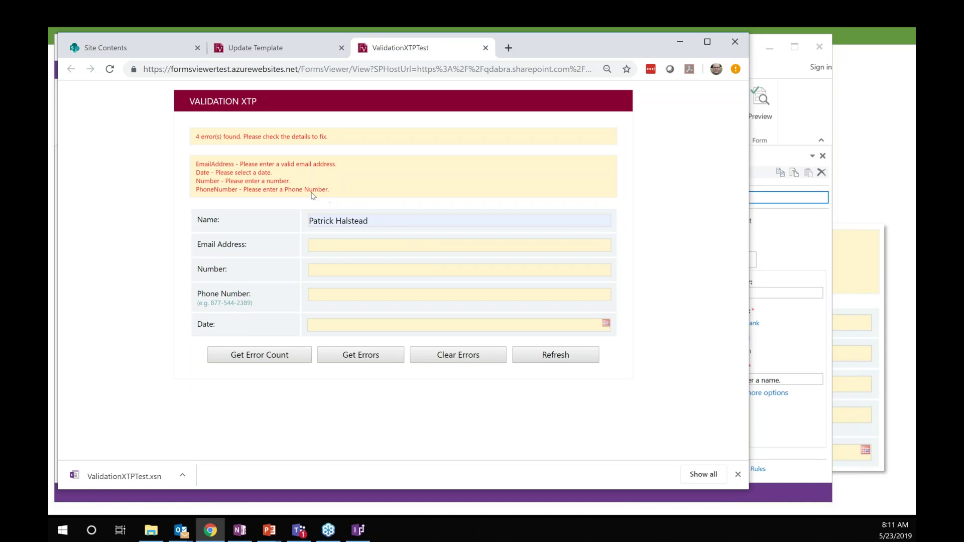
Step: Enter a valid email address in the Email Address field and refresh the error list
{"action": "left_click", "coordinate": [355, 246]}
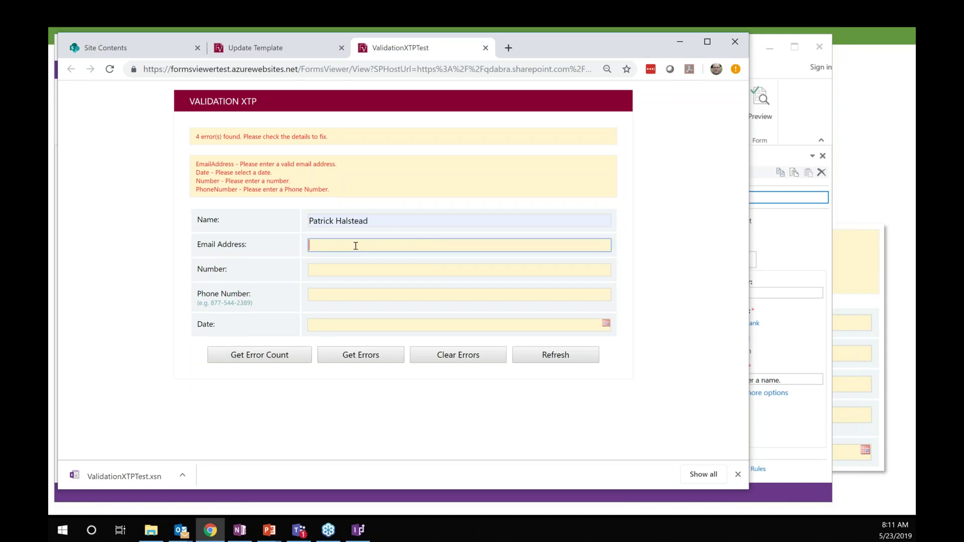
{"action": "type", "text": "Patrick"}
{"action": "key", "text": "Tab"}
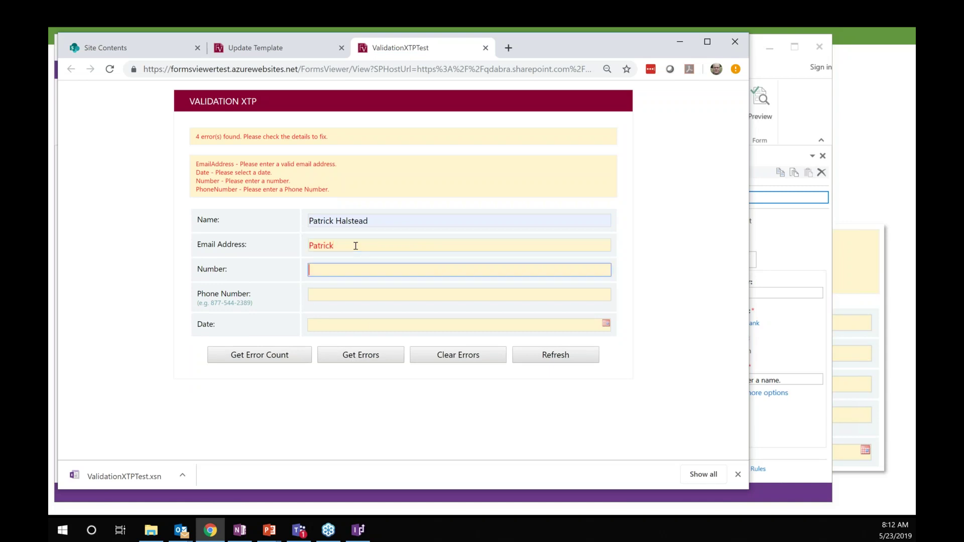
{"action": "left_click", "coordinate": [375, 246]}
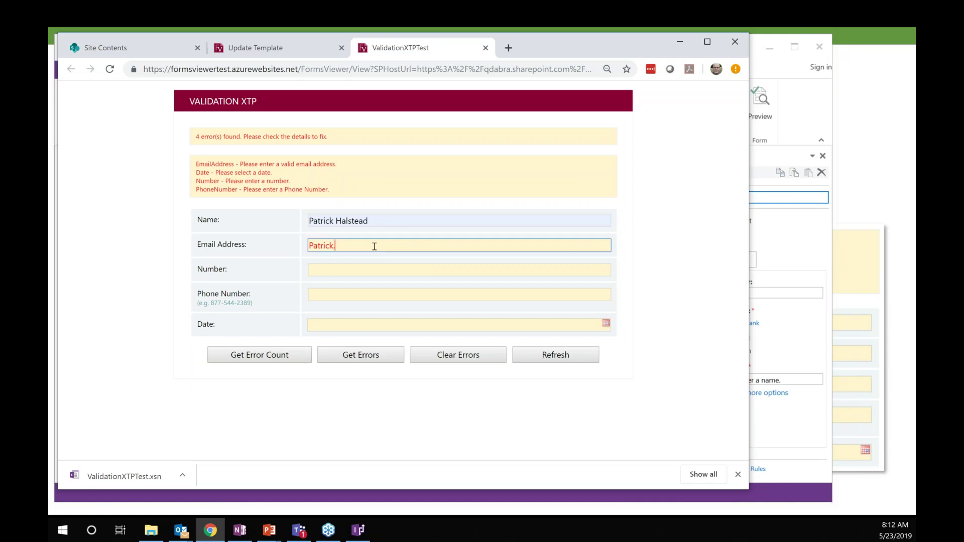
{"action": "key", "text": "Tab"}
{"action": "left_click", "coordinate": [376, 359]}
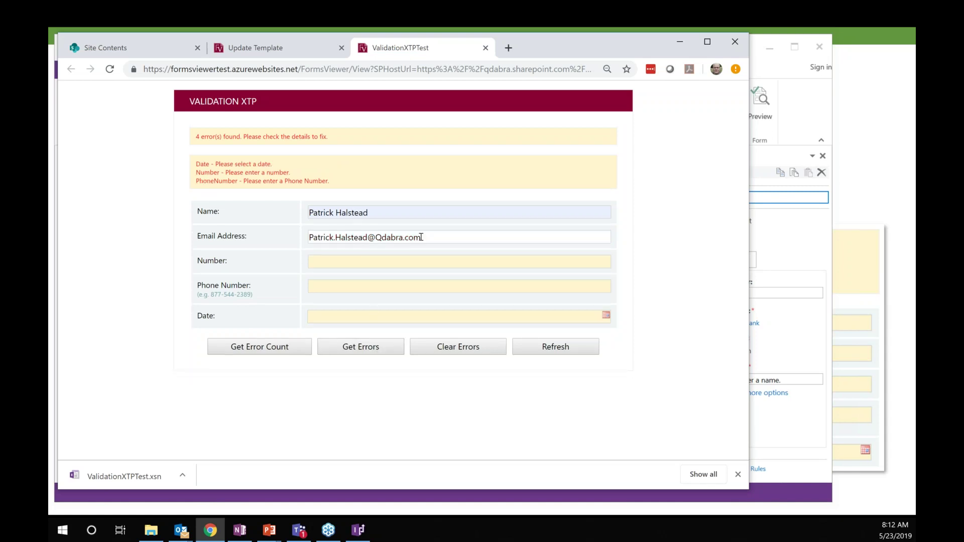
Step: Recount the errors, now down to 3, and return to InfoPath Designer
{"action": "left_click_drag", "start_coordinate": [422, 237], "coordinate": [367, 238]}
{"action": "left_click_drag", "start_coordinate": [304, 238], "coordinate": [305, 238]}
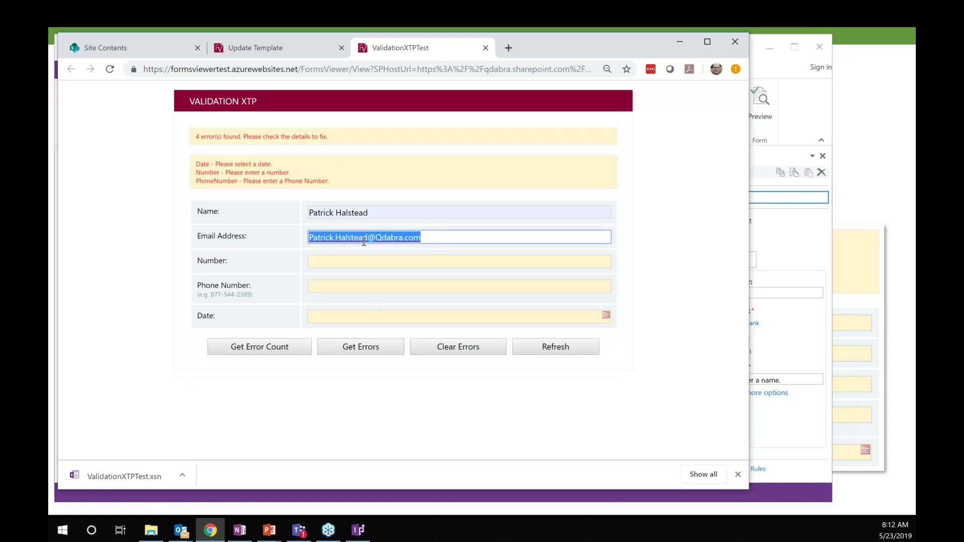
{"action": "left_click", "coordinate": [266, 347]}
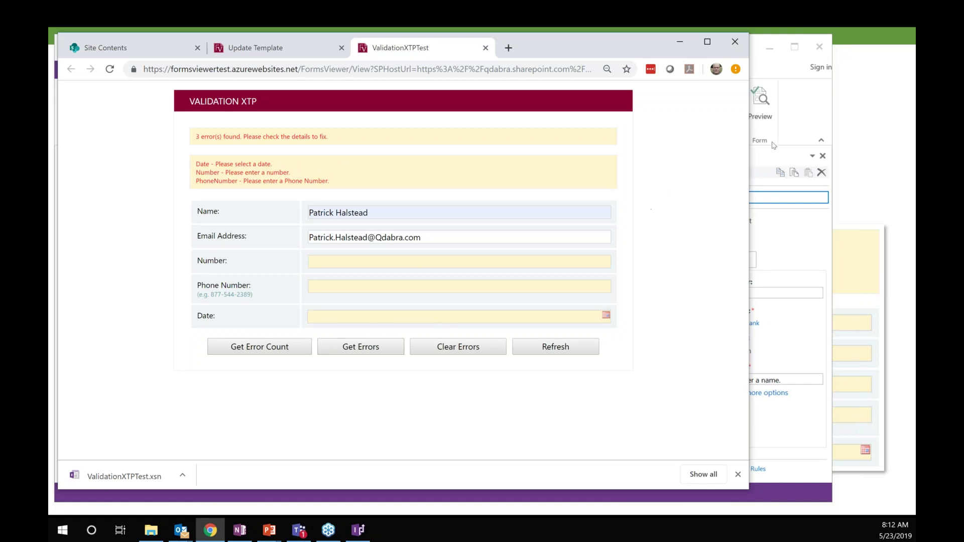
{"action": "left_click", "coordinate": [781, 75]}
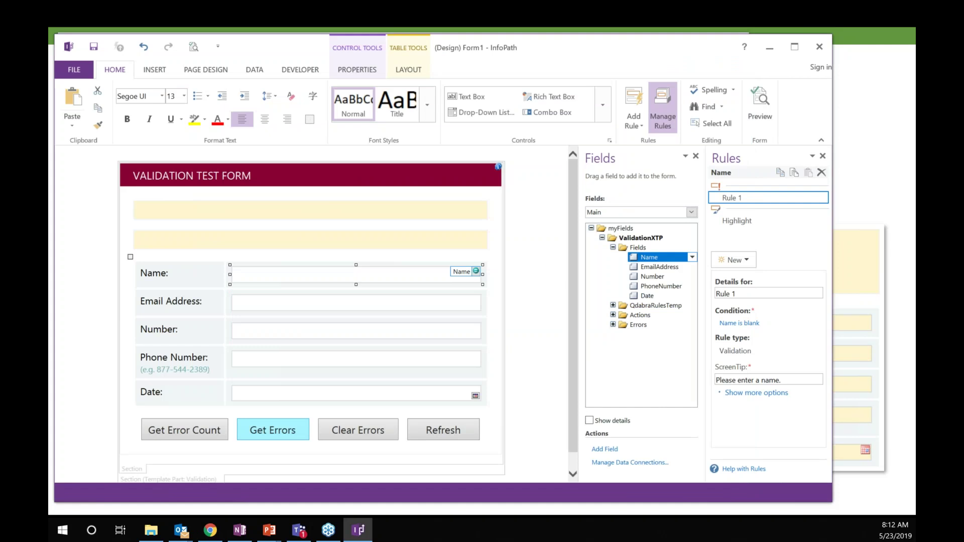
Step: Inspect the Get Errors button's set-value action, then show the GetErrors field's rules under Actions
{"action": "left_click", "coordinate": [273, 430]}
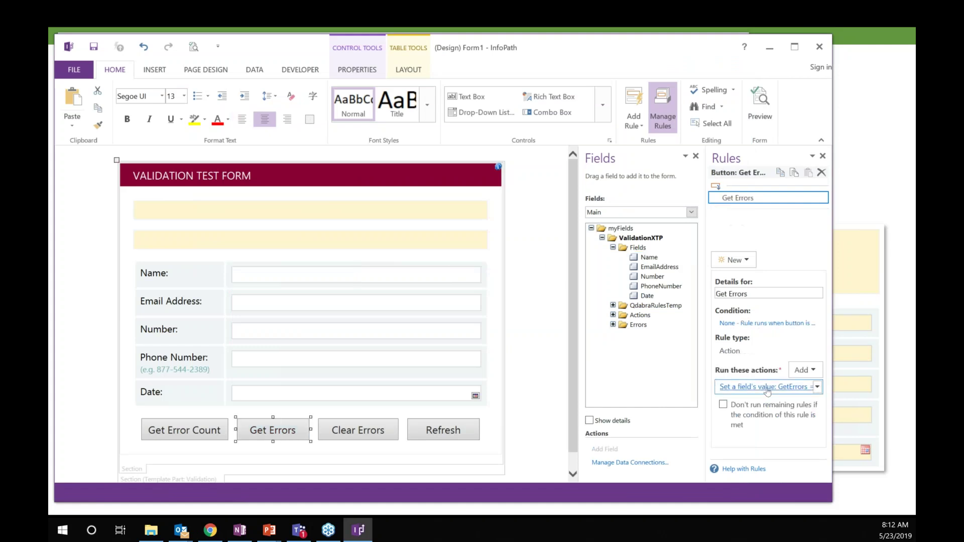
{"action": "left_click", "coordinate": [613, 325]}
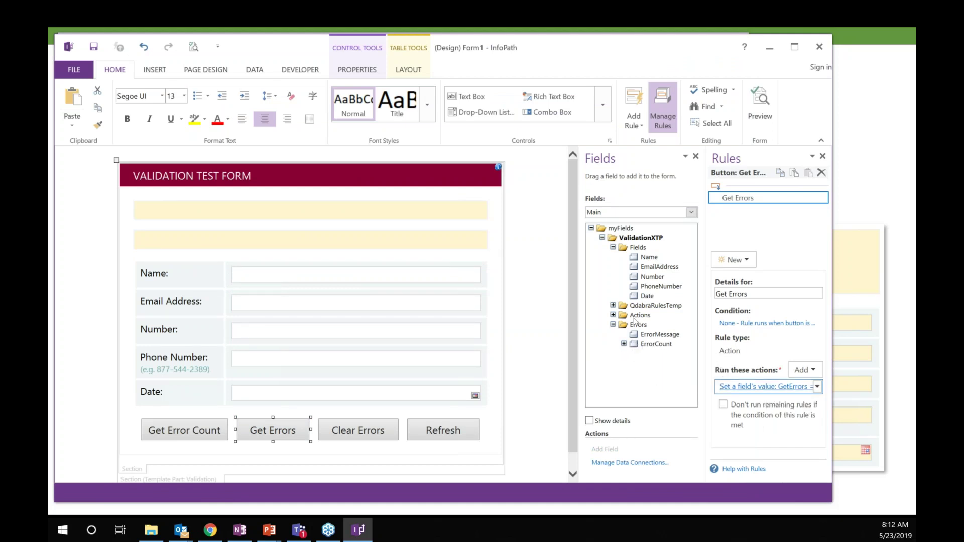
{"action": "key", "text": "Return"}
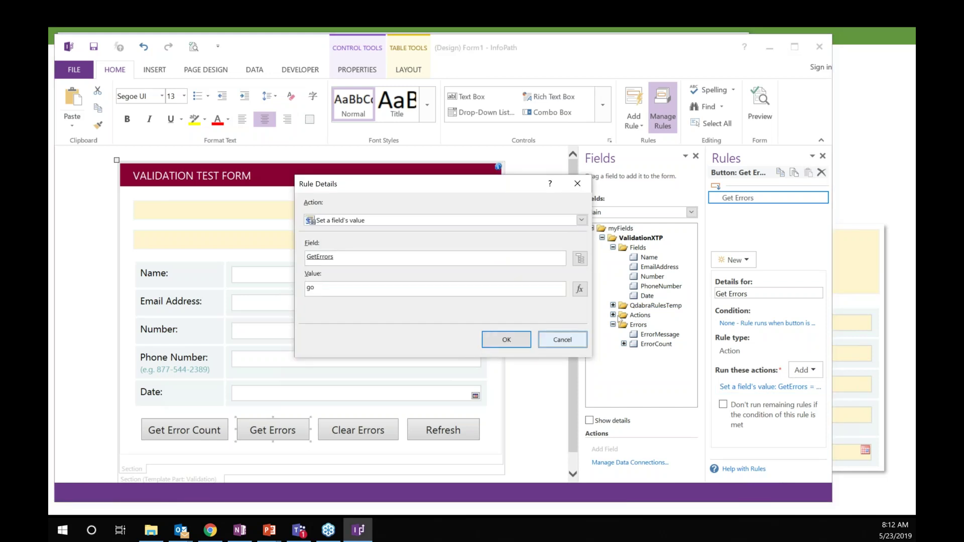
{"action": "key", "text": "Return"}
{"action": "left_click", "coordinate": [613, 315]}
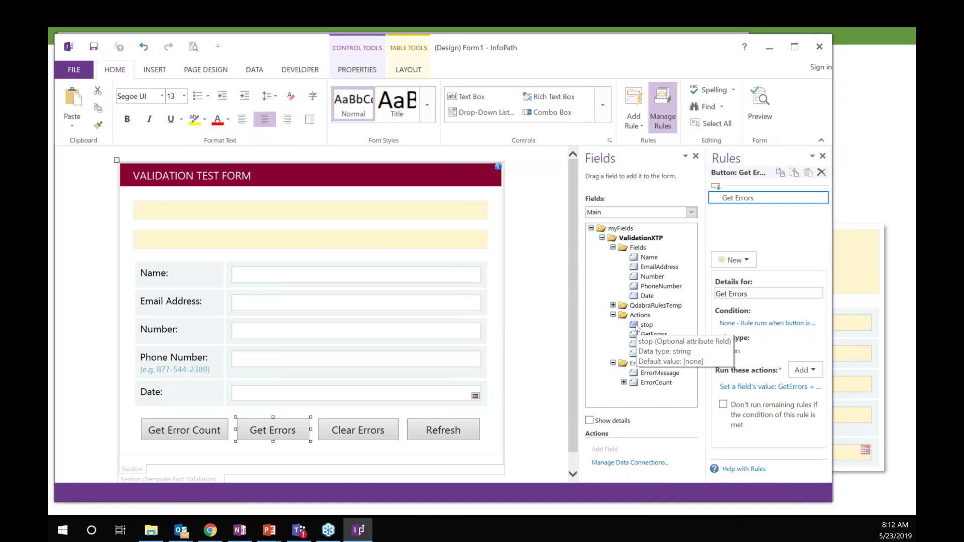
{"action": "left_click", "coordinate": [654, 335]}
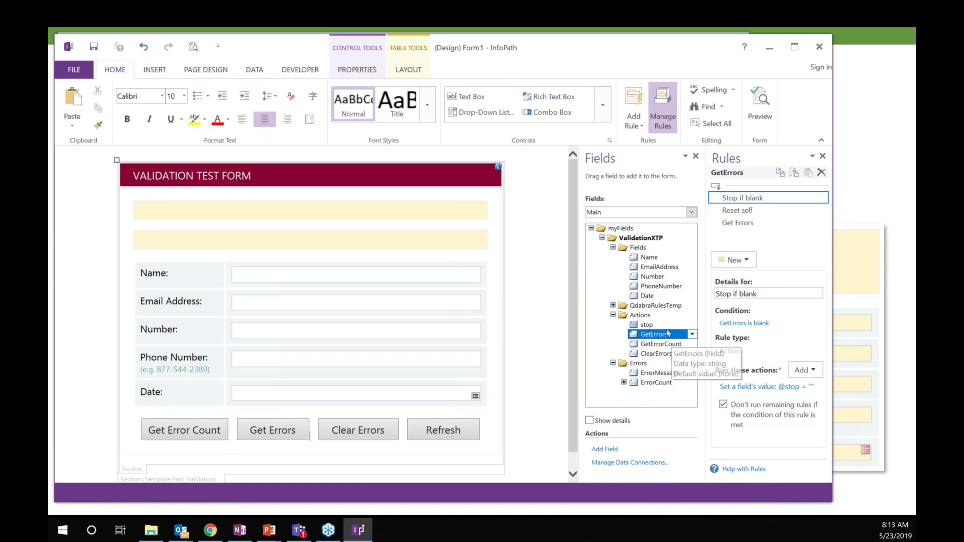
Step: Inspect the Get Errors rule's Command value 'GetErrors /format=fieldAndMessage /novalidate=false' without changes
{"action": "left_click", "coordinate": [738, 223]}
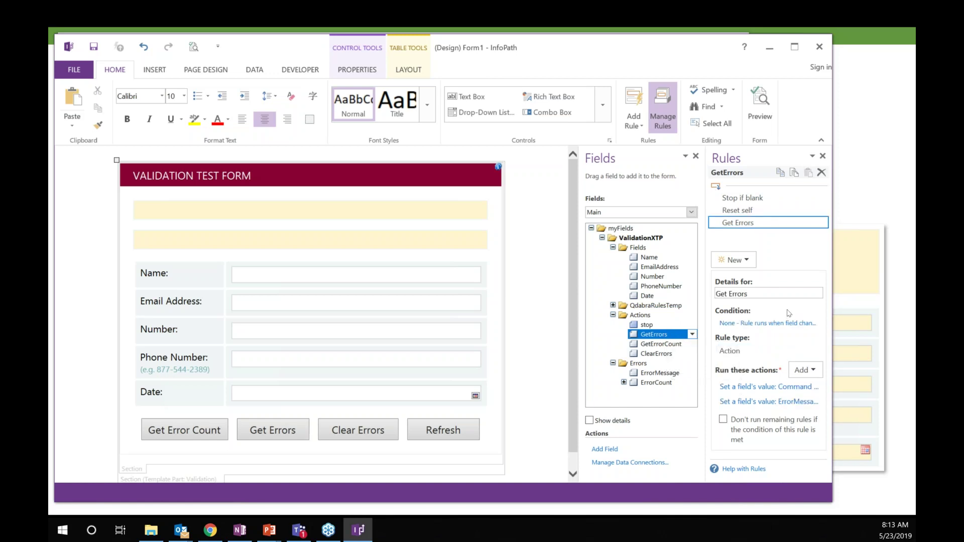
{"action": "left_click", "coordinate": [776, 389]}
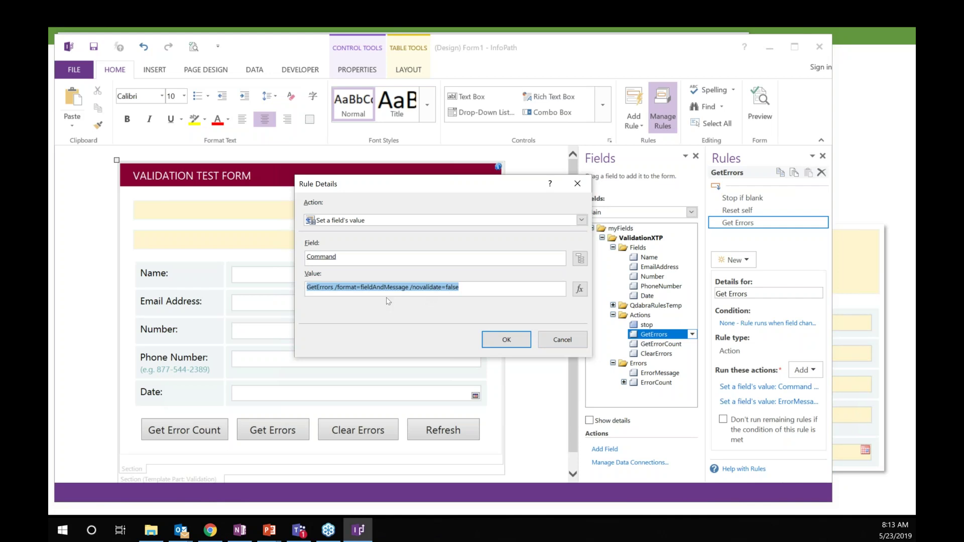
{"action": "left_click_drag", "start_coordinate": [410, 287], "coordinate": [489, 285]}
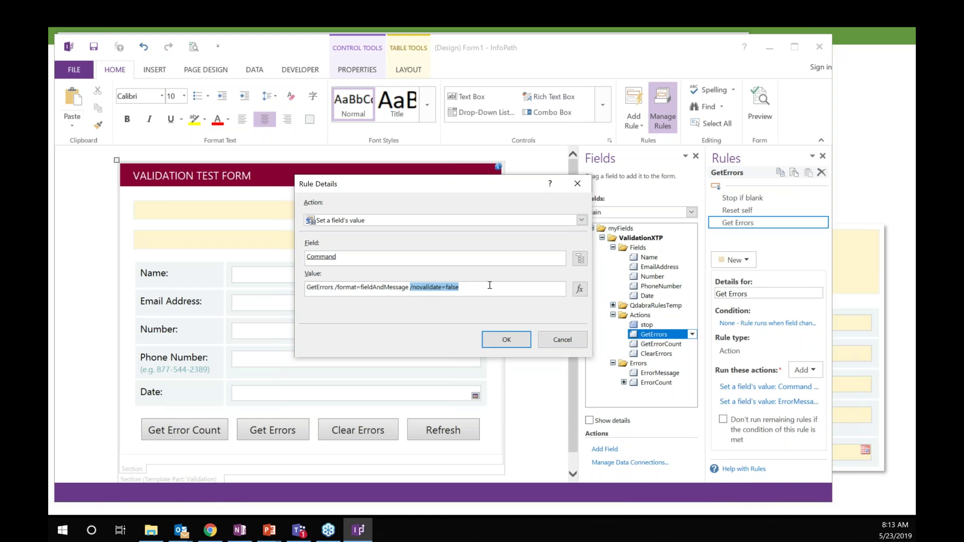
{"action": "left_click", "coordinate": [562, 339]}
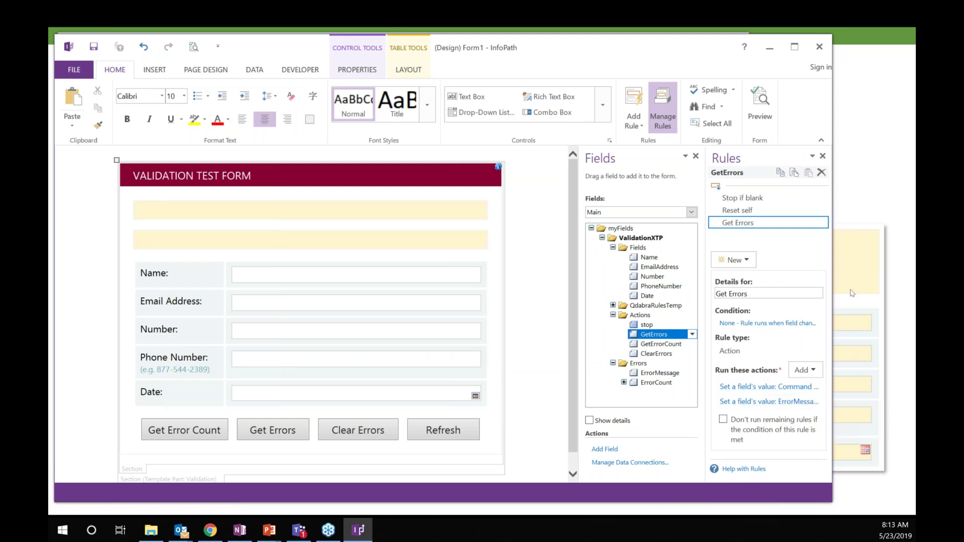
Step: Open the ValidationXTPTest template in FormsDesigner from the FormsViewer update page
{"action": "key", "text": "alt+Tab"}
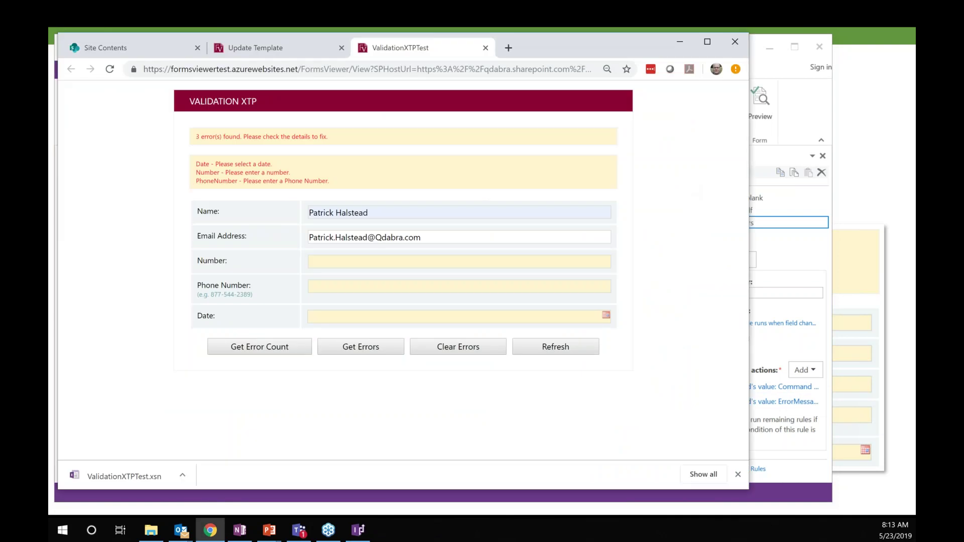
{"action": "key", "text": "ctrl+shift+Tab"}
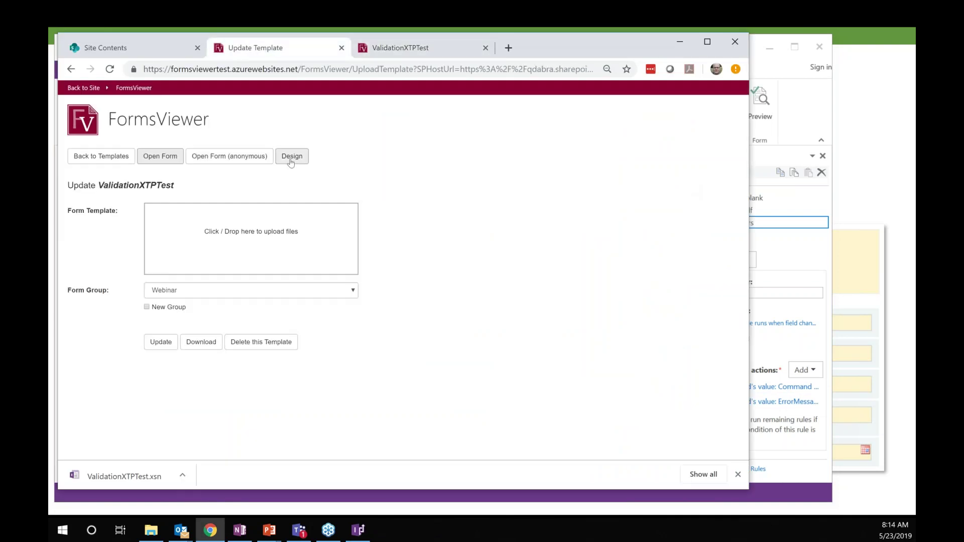
{"action": "left_click", "coordinate": [292, 156]}
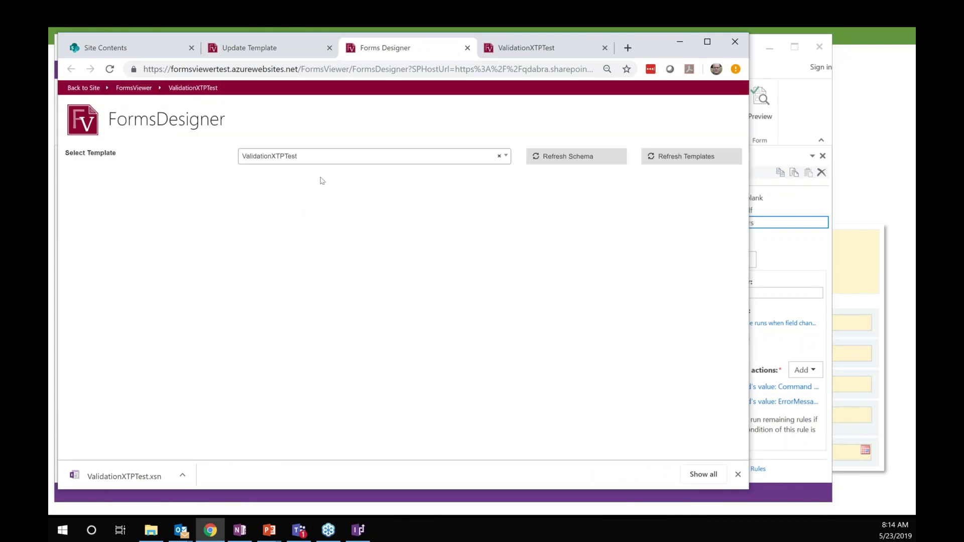
Step: Choose GetErrors in the Command Builder to reveal its format and novalidate parameters
{"action": "left_click", "coordinate": [279, 216]}
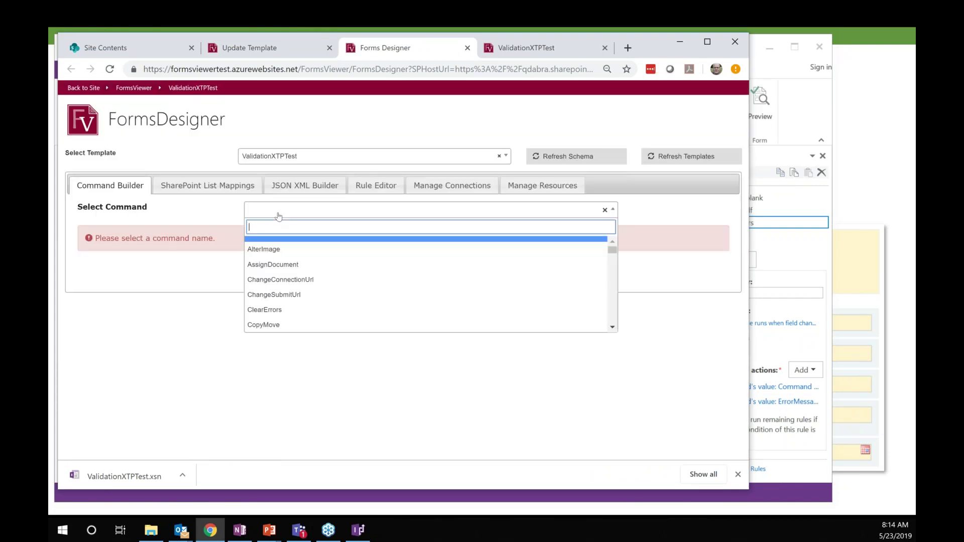
{"action": "type", "text": "GetErr"}
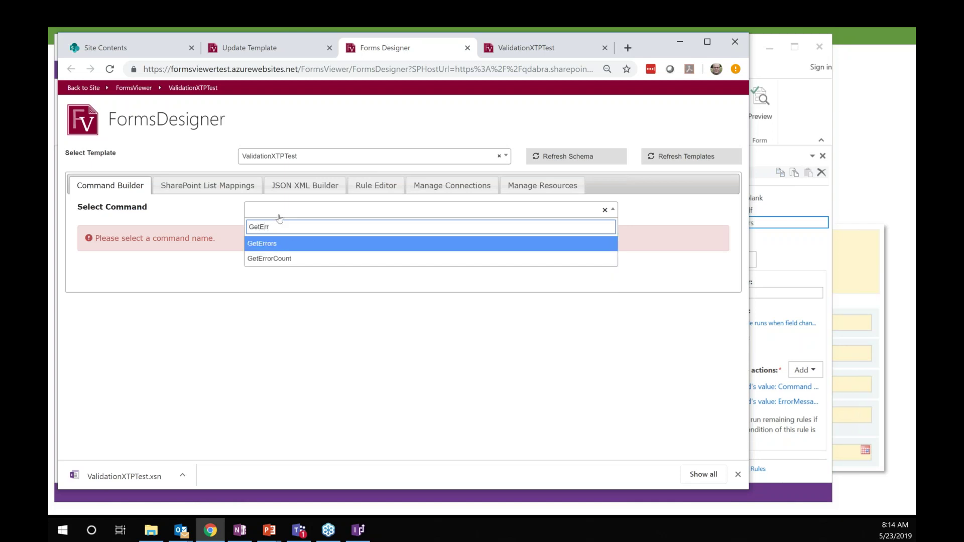
{"action": "left_click", "coordinate": [286, 250]}
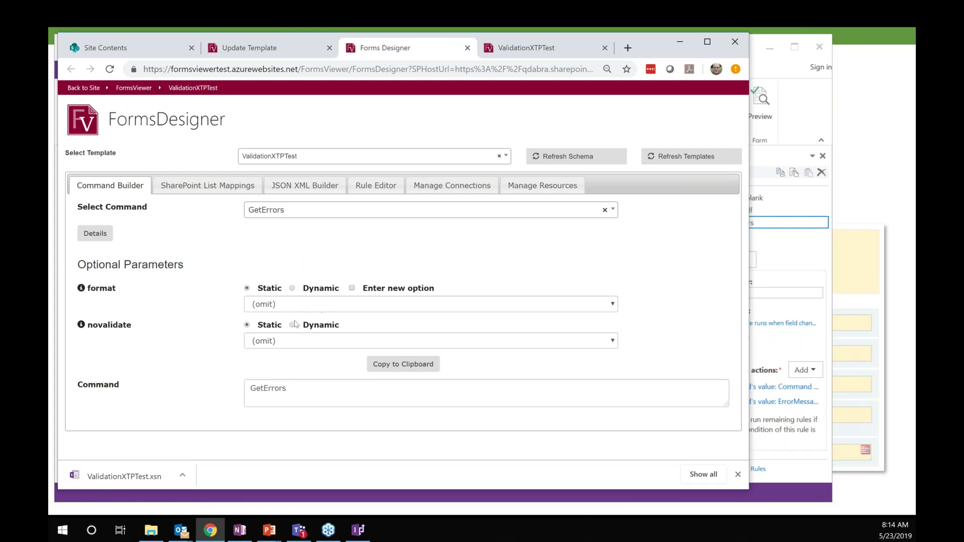
{"action": "mouse_move", "coordinate": [81, 325]}
{"action": "left_click", "coordinate": [758, 44]}
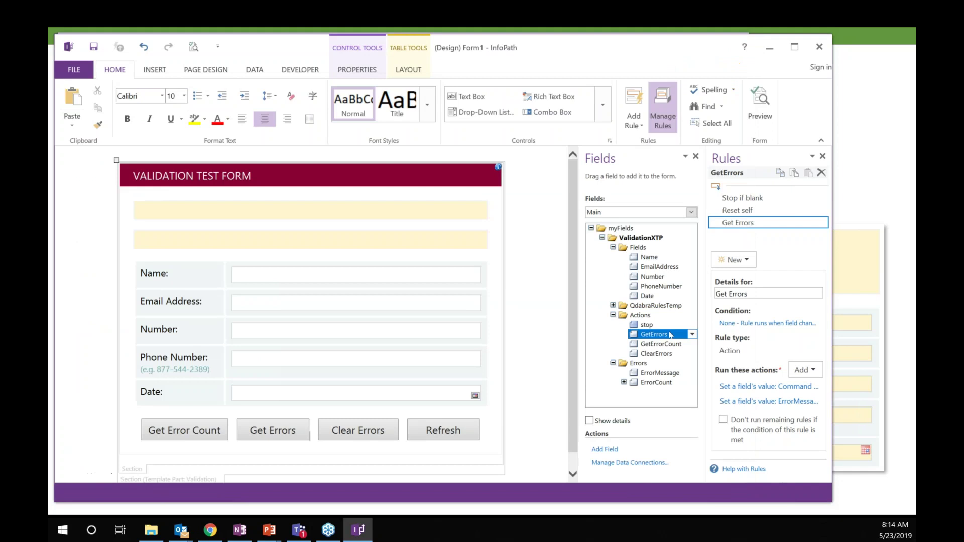
Step: Examine the /novalidate=false parameter in the Command action's value, leaving it unchanged
{"action": "left_click", "coordinate": [792, 392]}
{"action": "left_click_drag", "start_coordinate": [411, 288], "coordinate": [463, 290]}
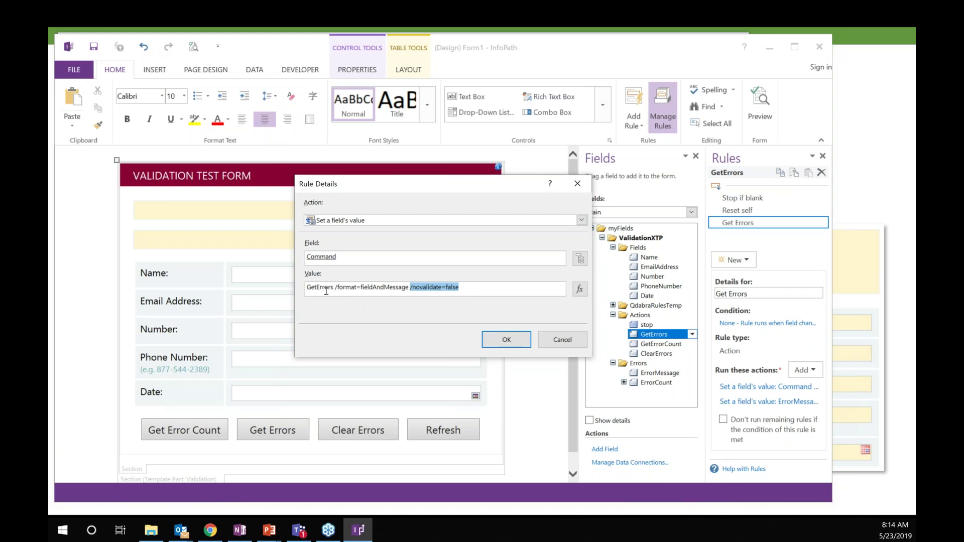
{"action": "left_click", "coordinate": [412, 290]}
{"action": "double_click", "coordinate": [463, 290]}
{"action": "left_click", "coordinate": [560, 341]}
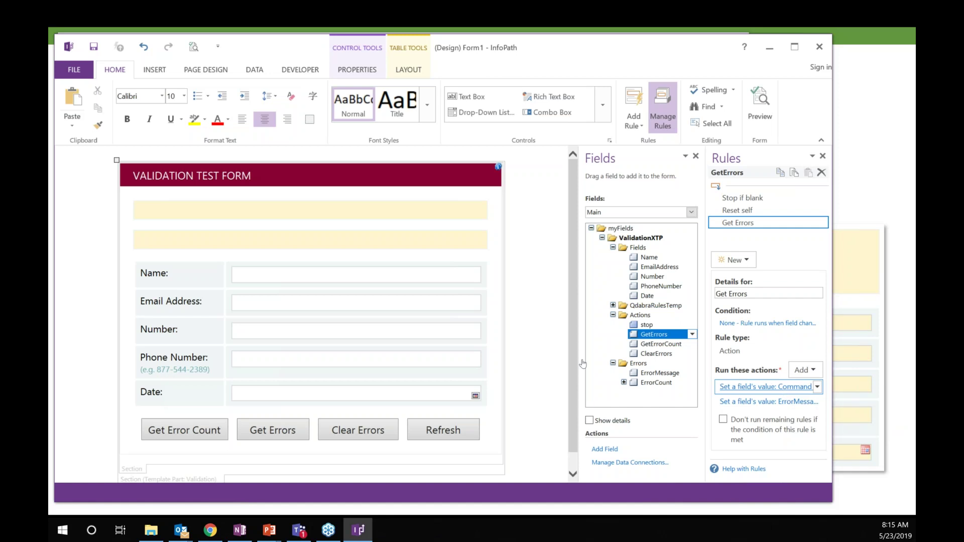
{"action": "key", "text": "Return"}
{"action": "left_click_drag", "start_coordinate": [409, 287], "coordinate": [481, 287]}
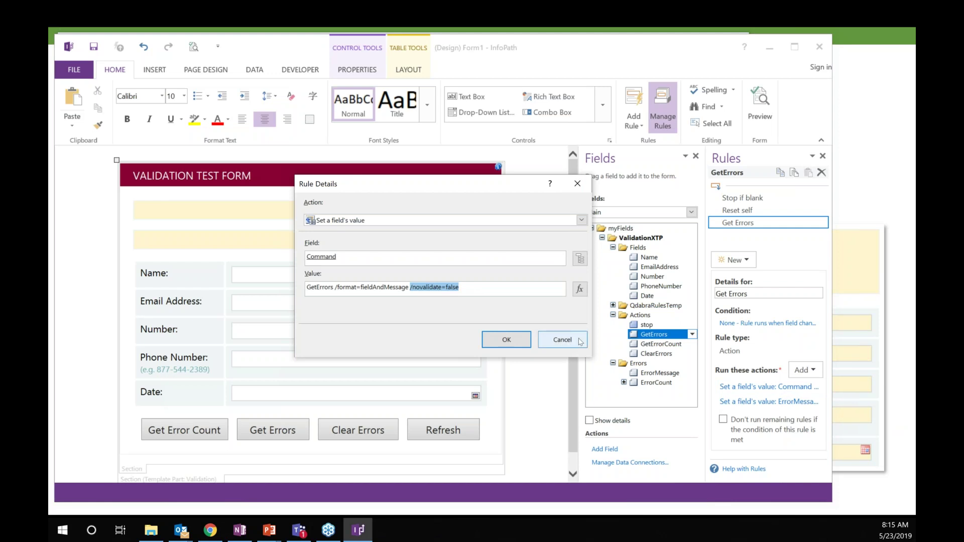
{"action": "left_click", "coordinate": [580, 342]}
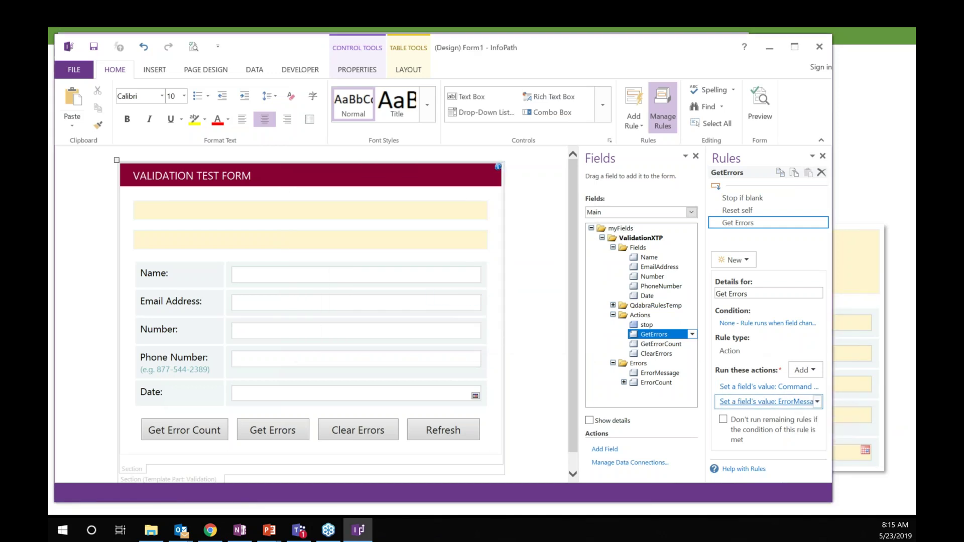
Step: Check the ErrorMessage action unchanged, then show the Number field's validation rules
{"action": "left_click", "coordinate": [766, 402]}
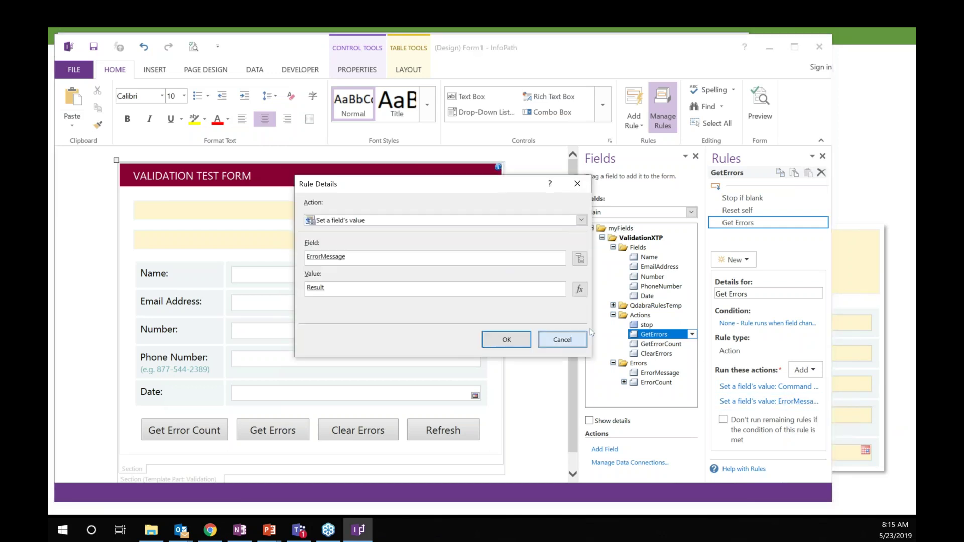
{"action": "left_click", "coordinate": [584, 337]}
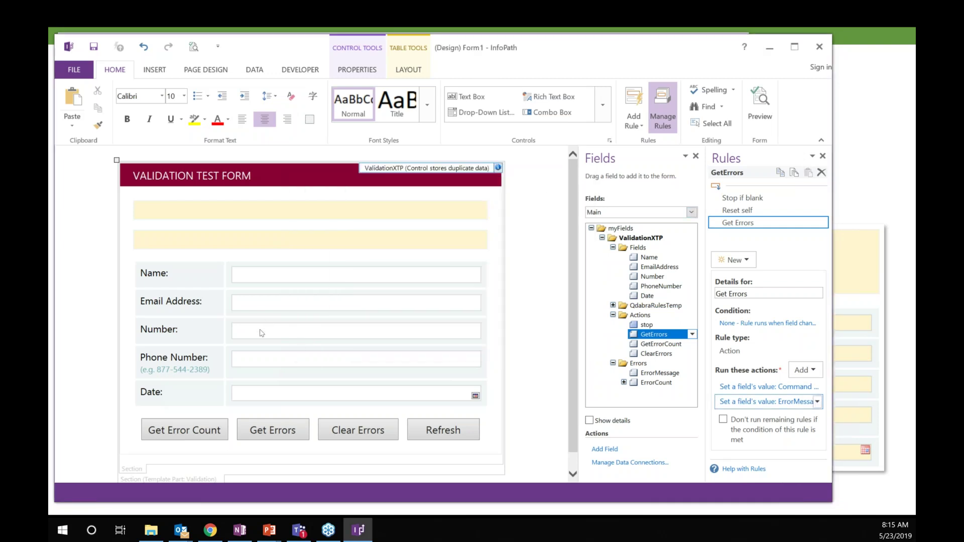
{"action": "left_click", "coordinate": [262, 333]}
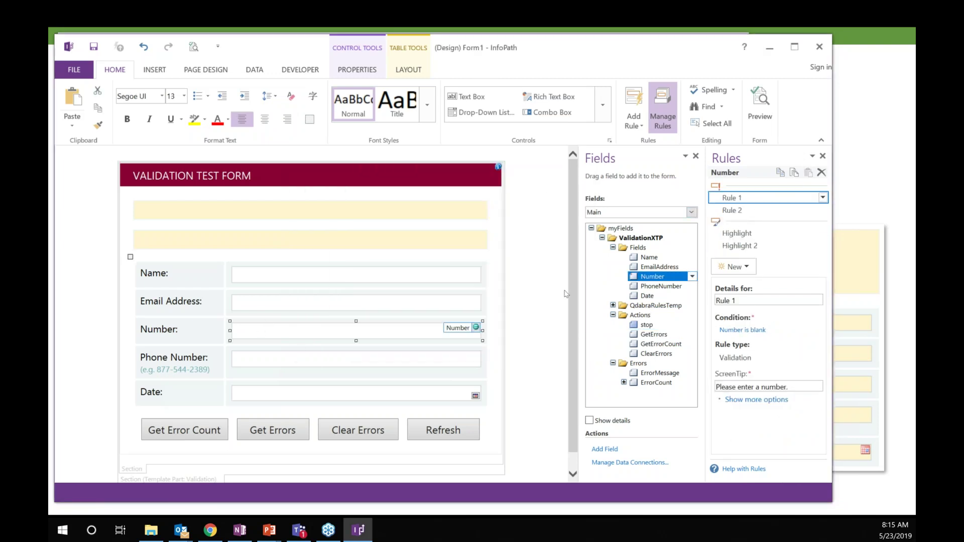
Step: Compare the Number field's Rule 1 and Rule 2, then select the Email Address field
{"action": "left_click", "coordinate": [745, 212]}
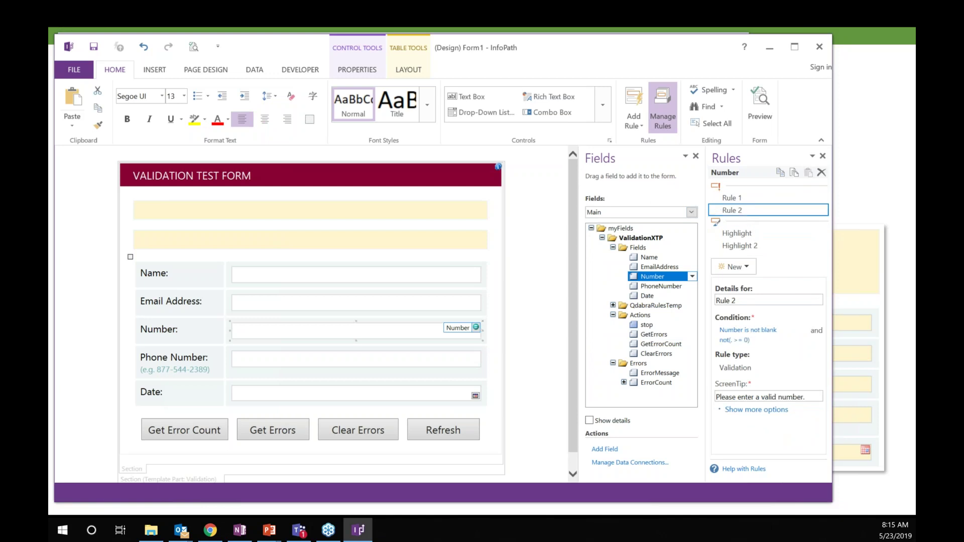
{"action": "left_click", "coordinate": [745, 201]}
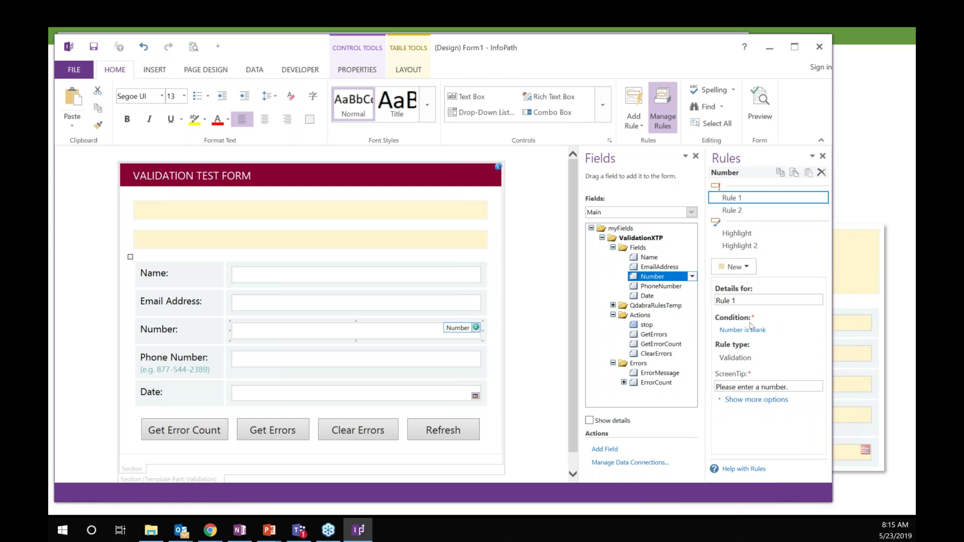
{"action": "left_click", "coordinate": [743, 212]}
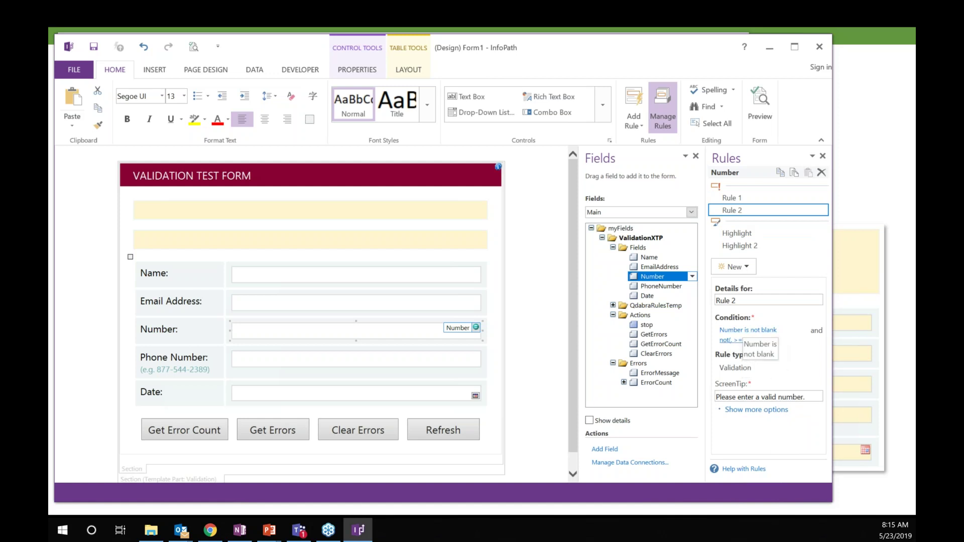
{"action": "left_click", "coordinate": [273, 305]}
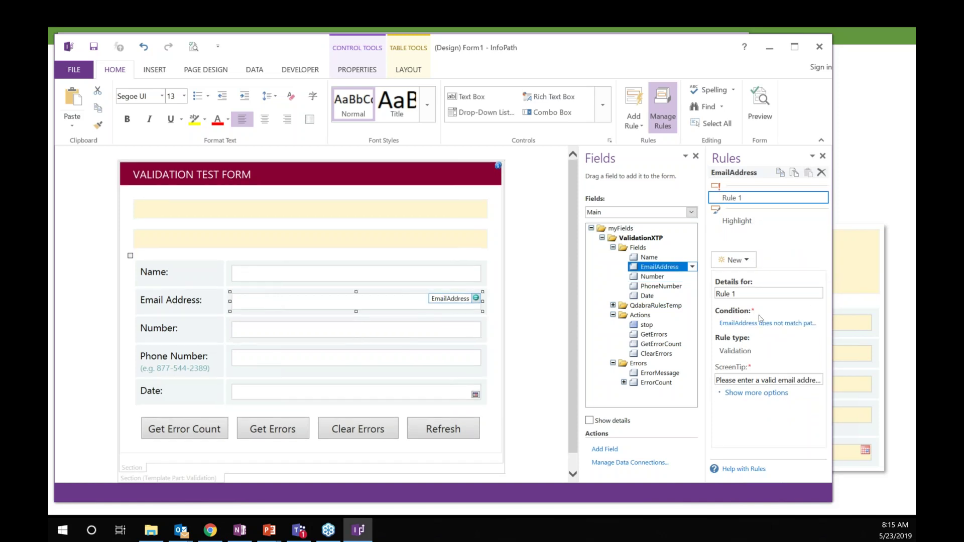
Step: View the EmailAddress condition's custom email pattern, cancel both dialogs, and reselect the Number field
{"action": "left_click", "coordinate": [761, 322]}
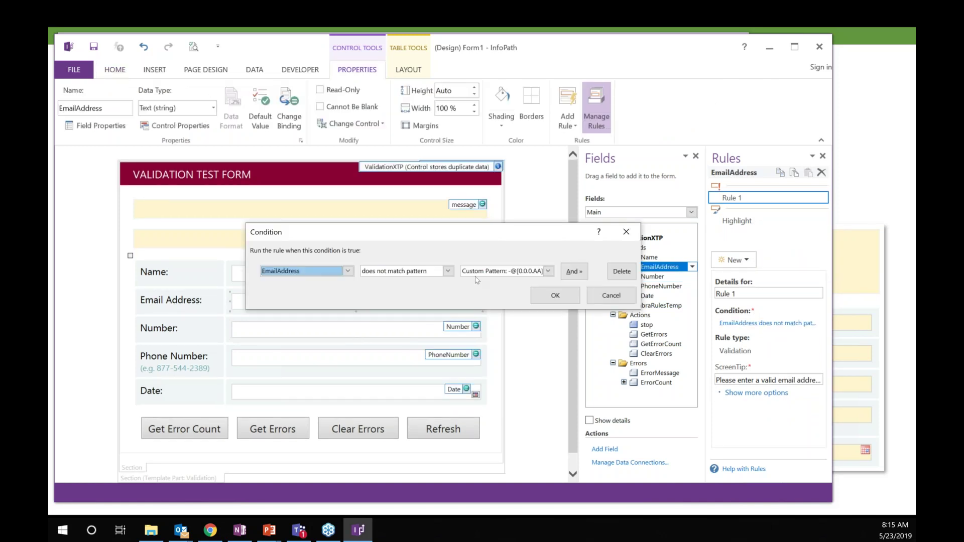
{"action": "left_click", "coordinate": [549, 272]}
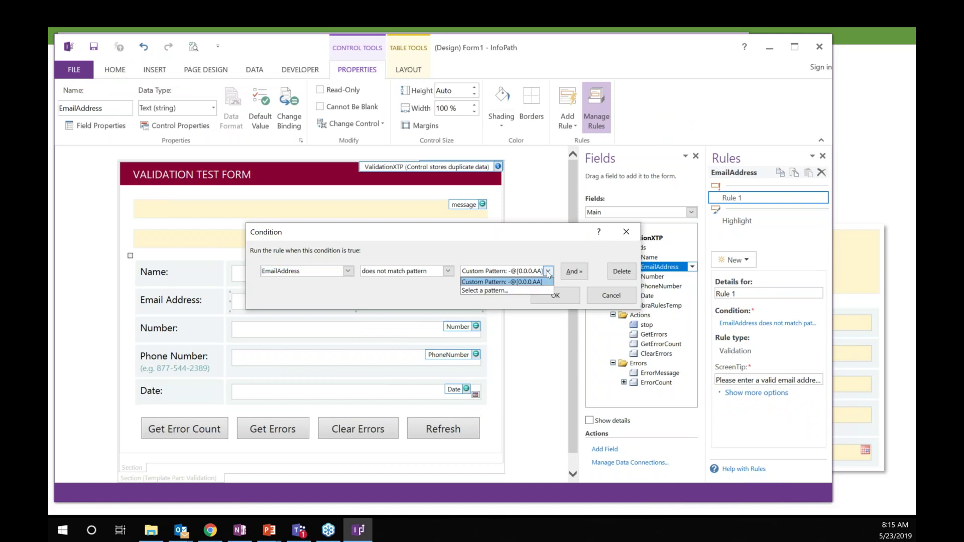
{"action": "left_click", "coordinate": [518, 292]}
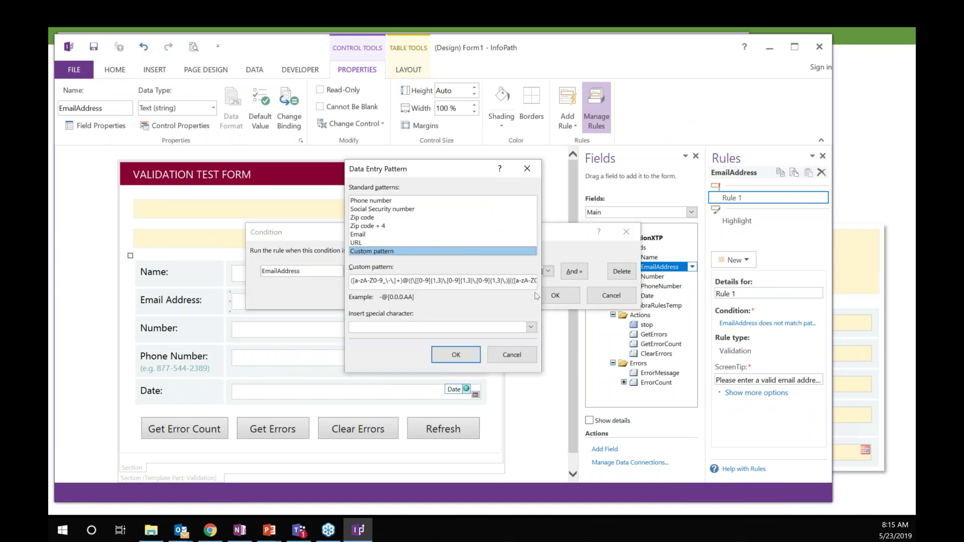
{"action": "left_click_drag", "start_coordinate": [352, 282], "coordinate": [501, 287]}
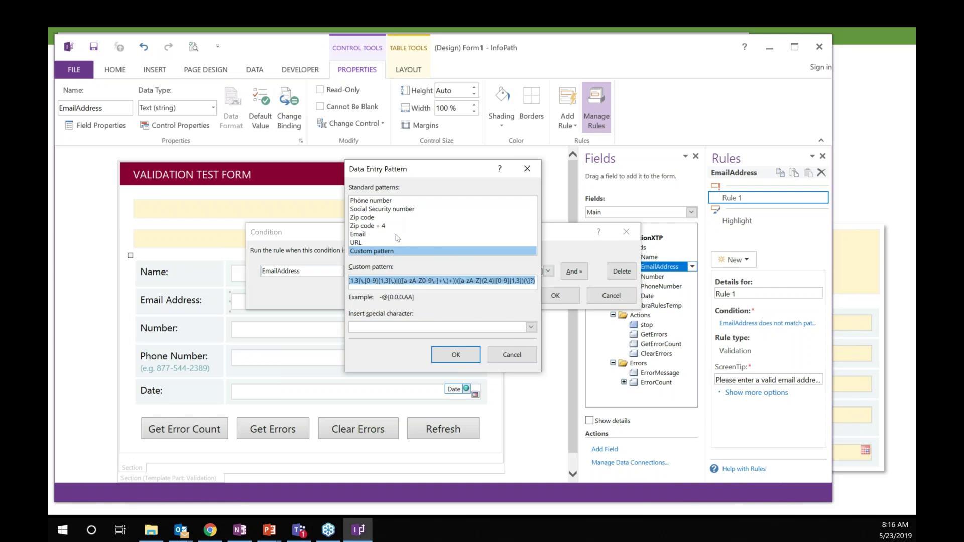
{"action": "left_click", "coordinate": [523, 355]}
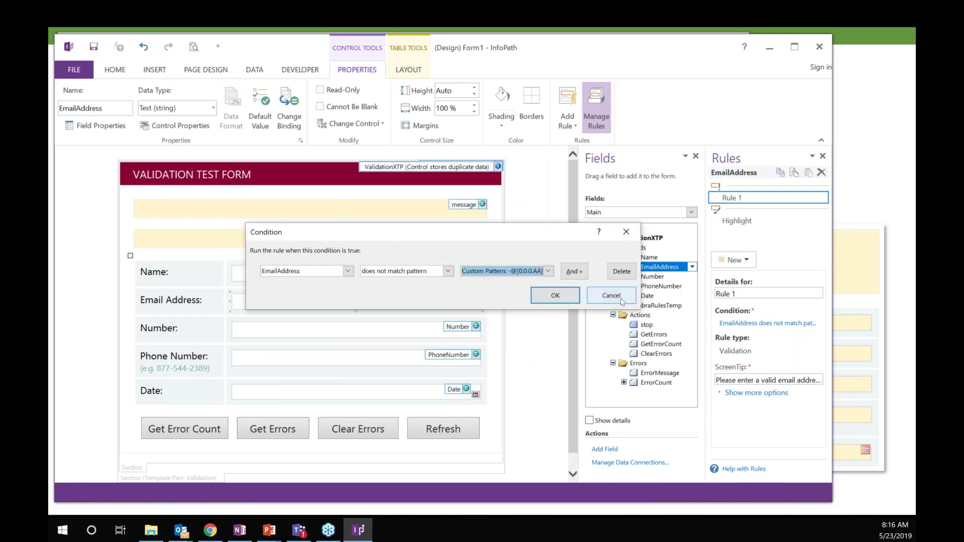
{"action": "left_click", "coordinate": [621, 299]}
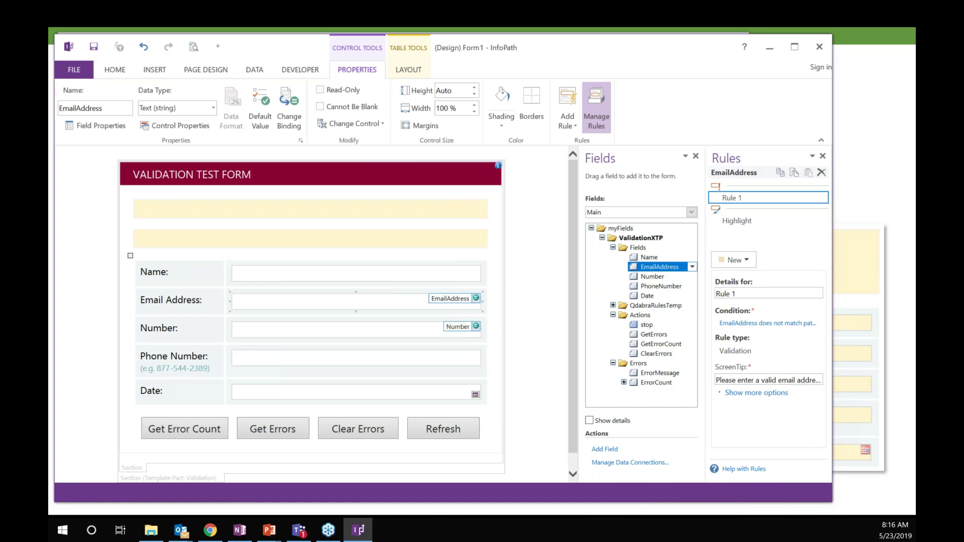
{"action": "left_click", "coordinate": [356, 329]}
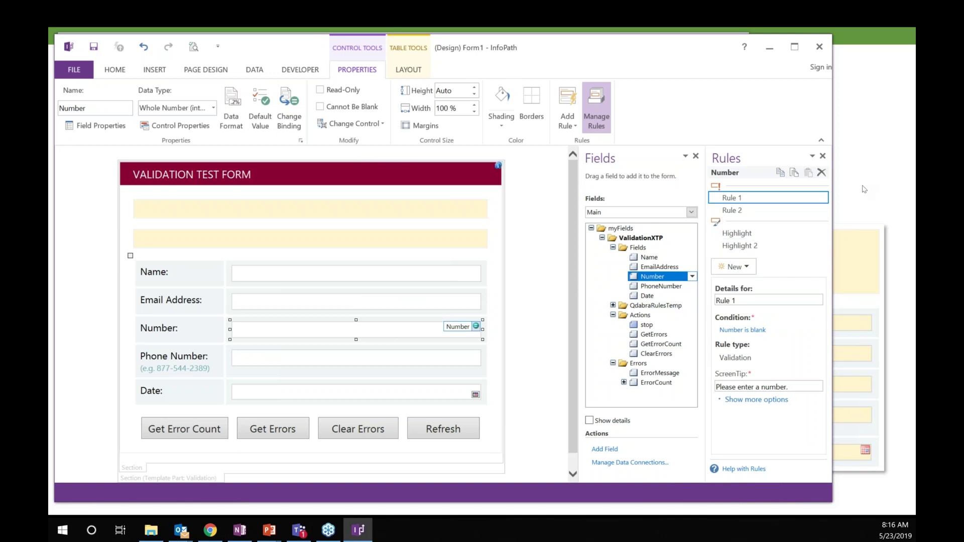
Step: Return to the slideshow and step through the GetErrors and GetErrorCount slides, ending on qRules Command – ClearErrors
{"action": "key", "text": "alt+Tab"}
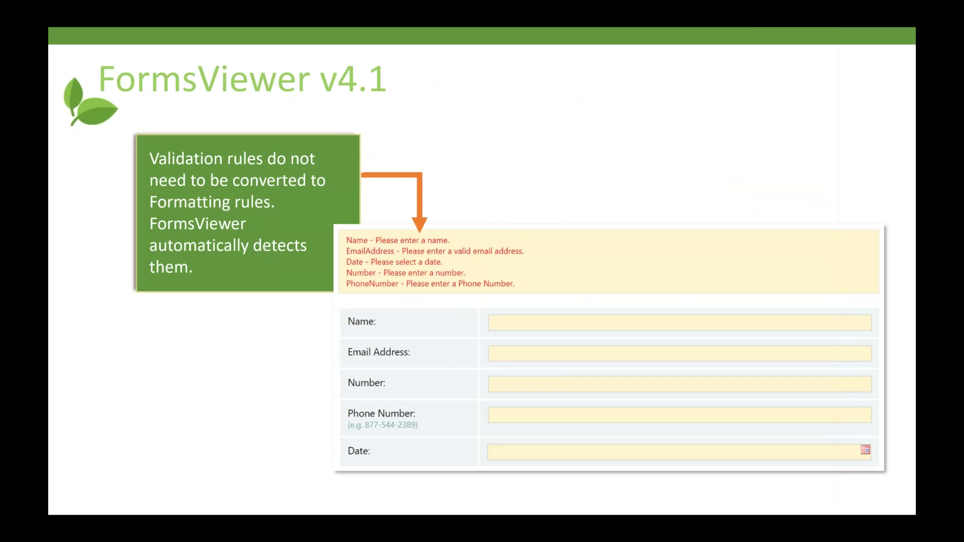
{"action": "key", "text": "Right"}
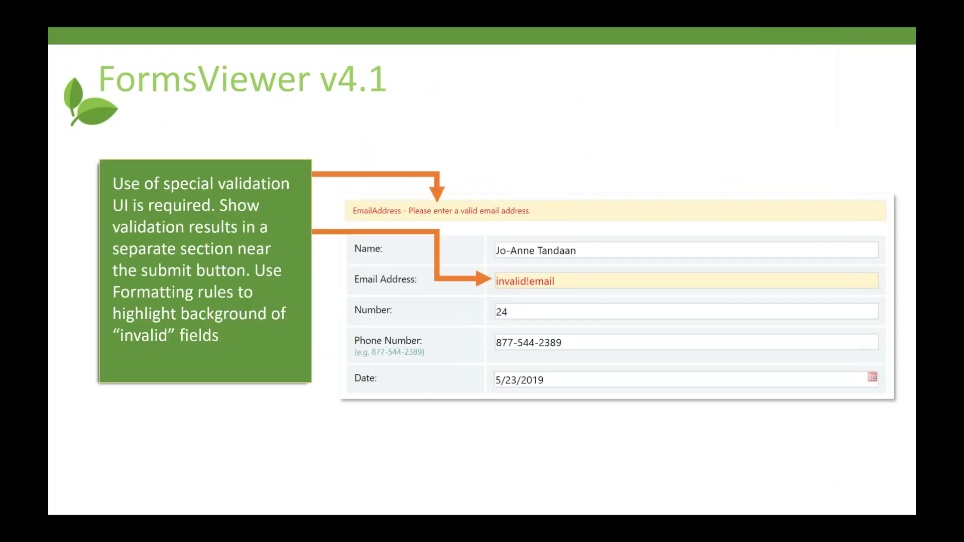
{"action": "key", "text": "Right"}
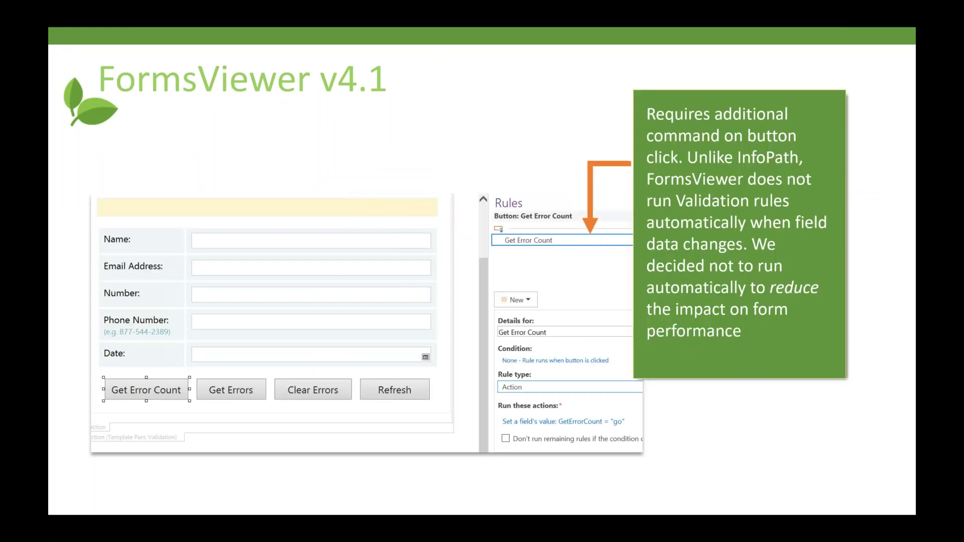
{"action": "key", "text": "Right"}
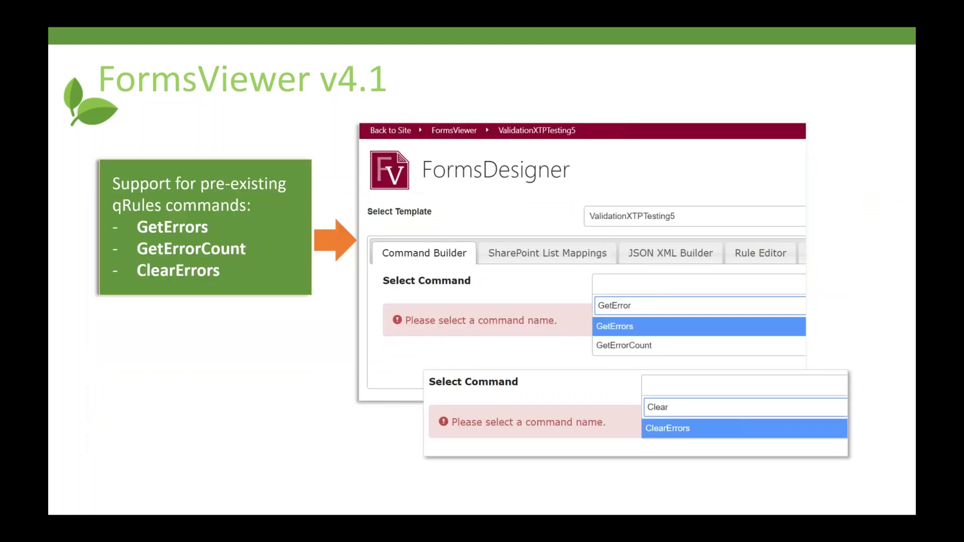
{"action": "key", "text": "Right"}
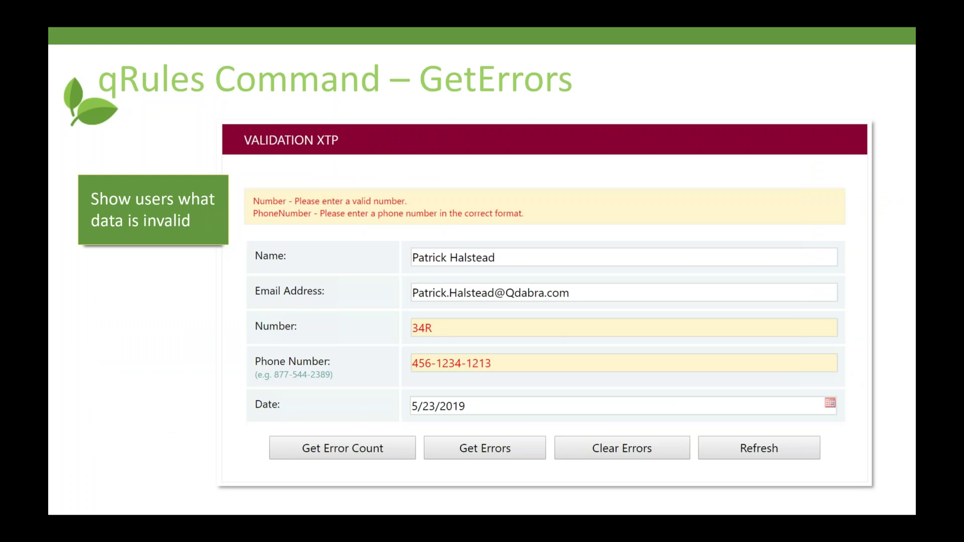
{"action": "key", "text": "Right"}
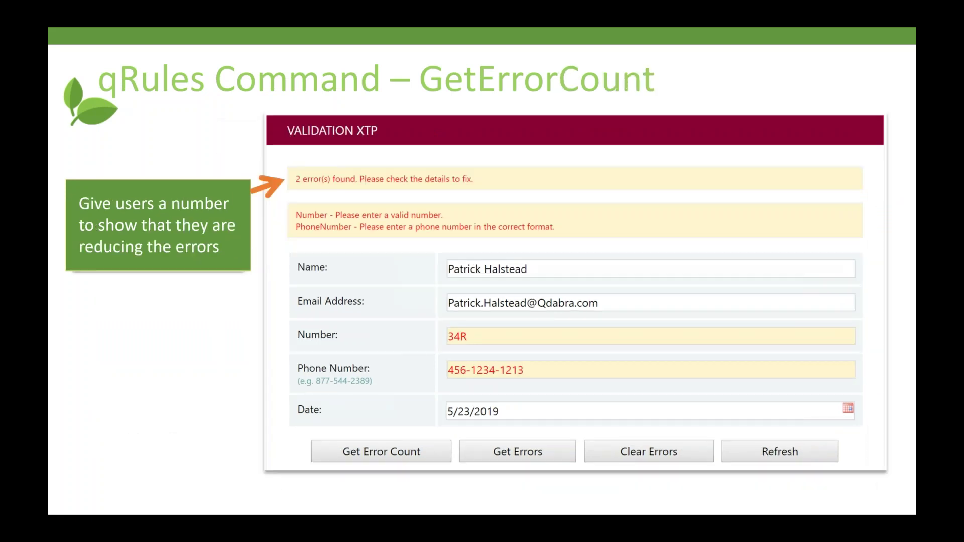
{"action": "key", "text": "Right"}
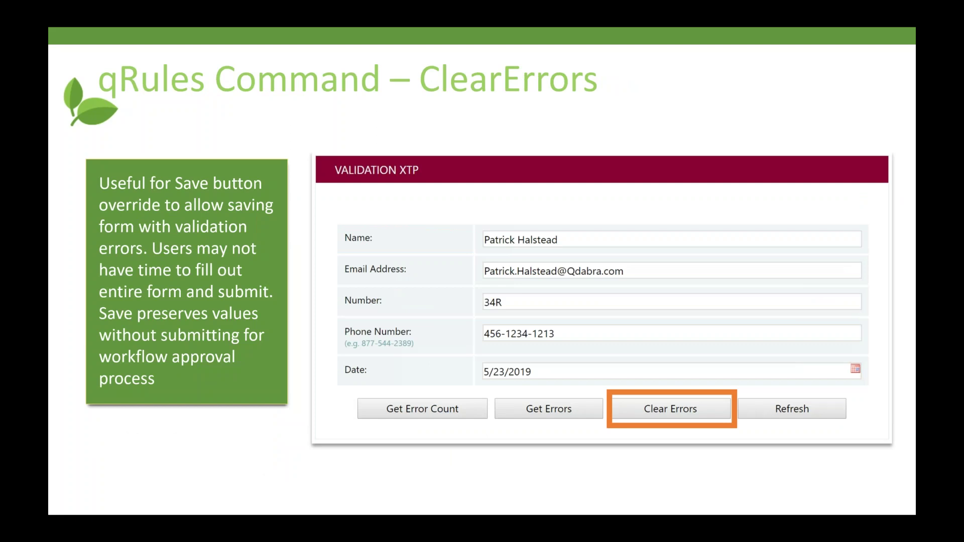
{"action": "key", "text": "Right"}
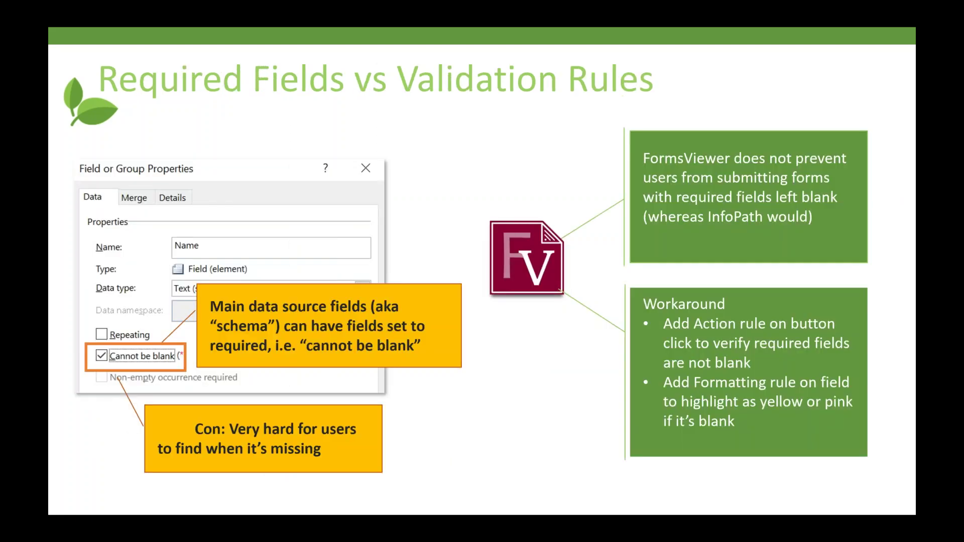
{"action": "key", "text": "Left"}
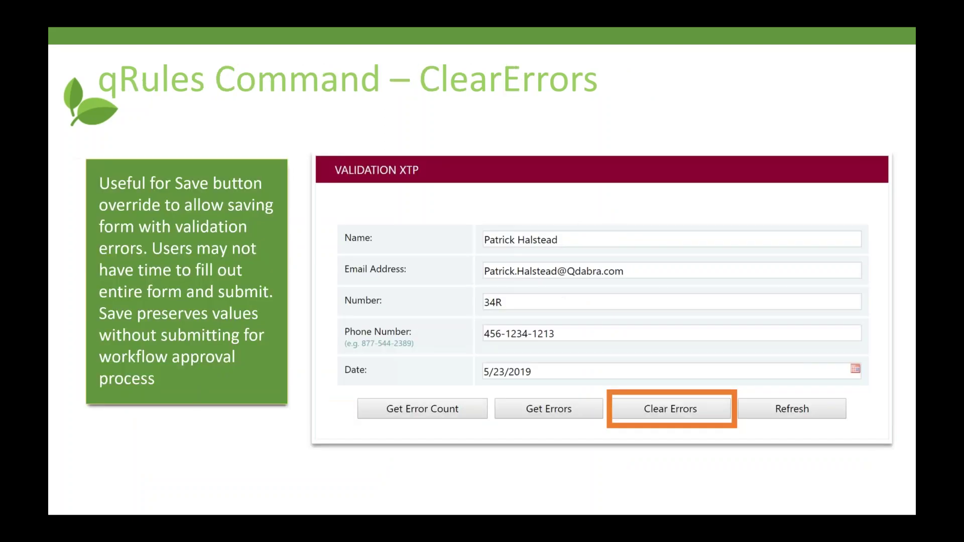
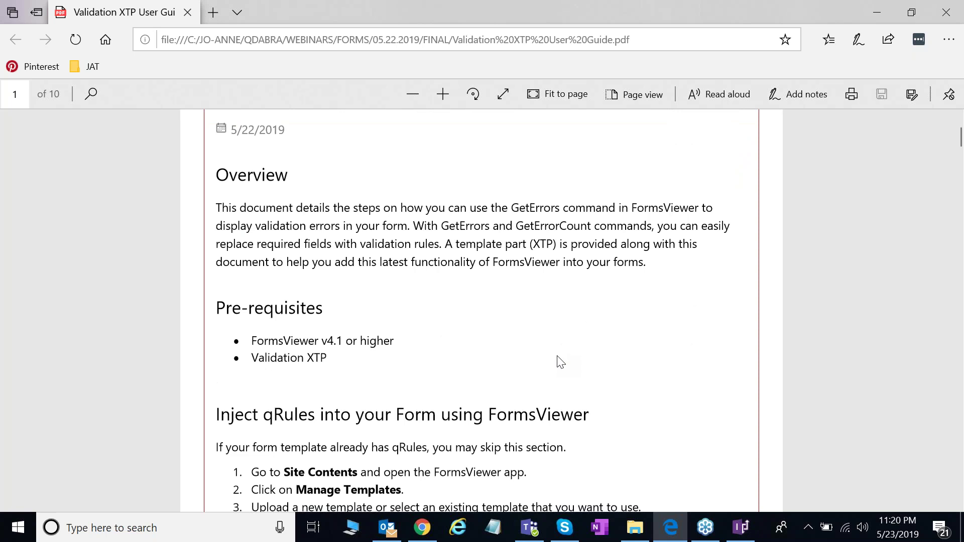
Step: Review the guide's Inject qRules steps, then return to the FormsViewer Manage Templates page
{"action": "scroll", "coordinate": [564, 364], "scroll_direction": "up", "scroll_amount": 1}
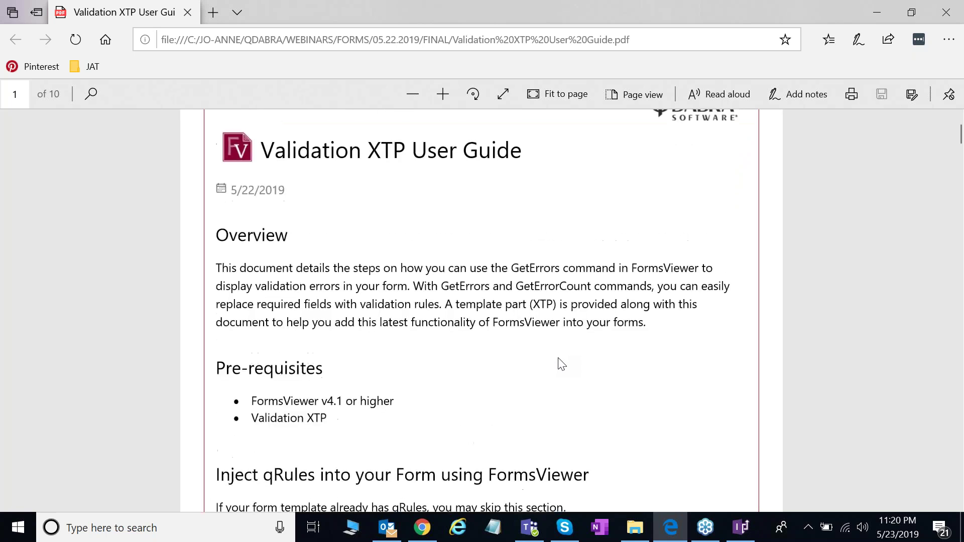
{"action": "scroll", "coordinate": [575, 339], "scroll_direction": "down", "scroll_amount": 3}
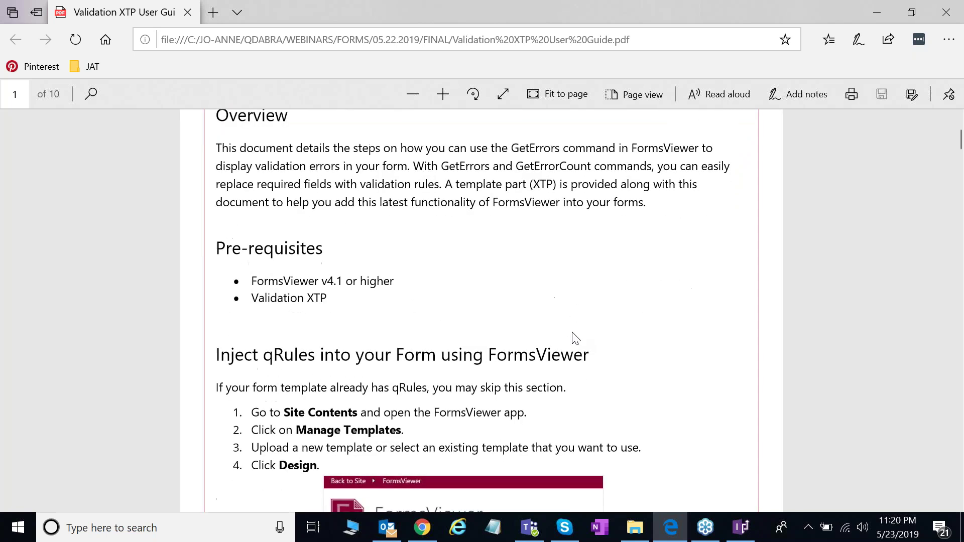
{"action": "scroll", "coordinate": [575, 339], "scroll_direction": "down", "scroll_amount": 2}
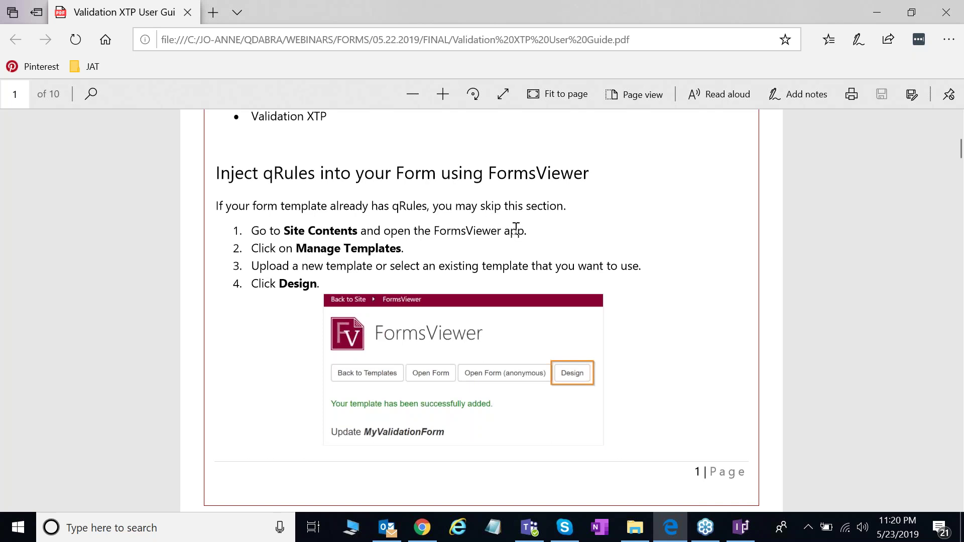
{"action": "scroll", "coordinate": [564, 264], "scroll_direction": "down", "scroll_amount": 1}
{"action": "scroll", "coordinate": [564, 266], "scroll_direction": "up", "scroll_amount": 1}
{"action": "left_click", "coordinate": [422, 527]}
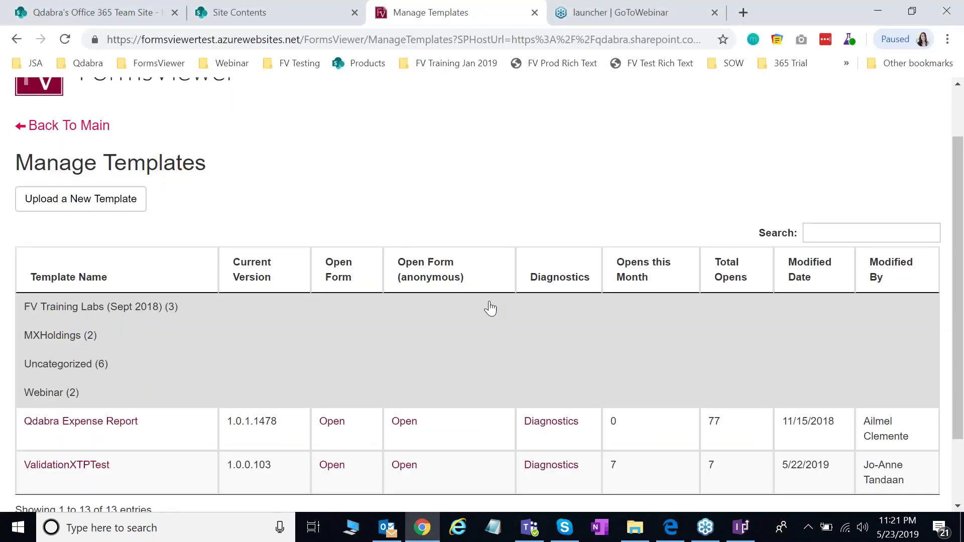
Step: Start a new template upload from NoqRulesForm.xsn, naming it ValidationXTPDemo
{"action": "scroll", "coordinate": [490, 308], "scroll_direction": "up", "scroll_amount": 1}
{"action": "left_click", "coordinate": [112, 266]}
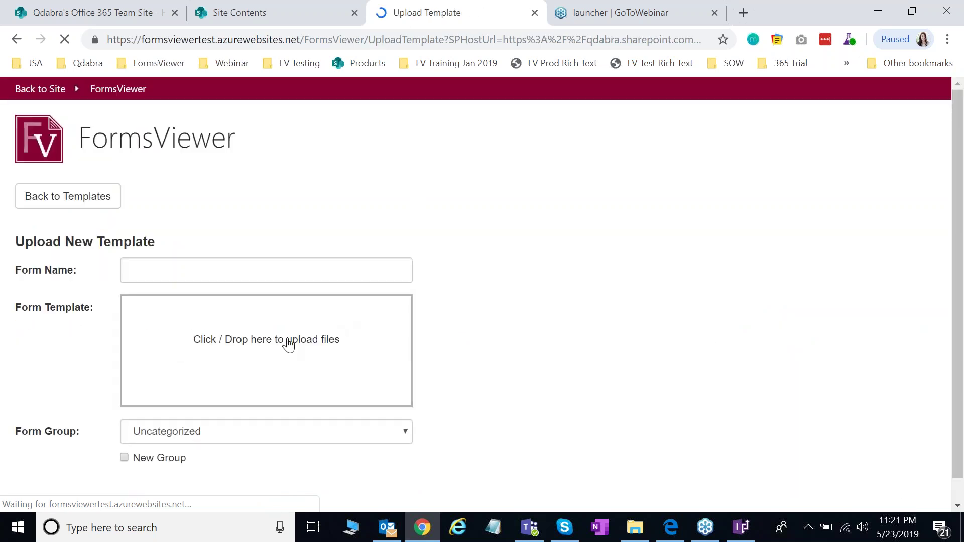
{"action": "left_click", "coordinate": [286, 342]}
{"action": "double_click", "coordinate": [469, 173]}
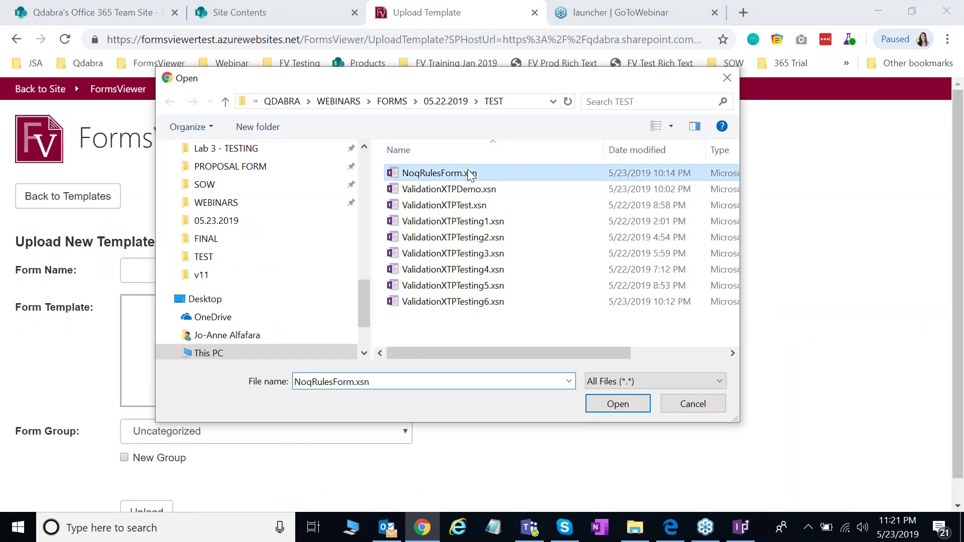
{"action": "double_click", "coordinate": [253, 278]}
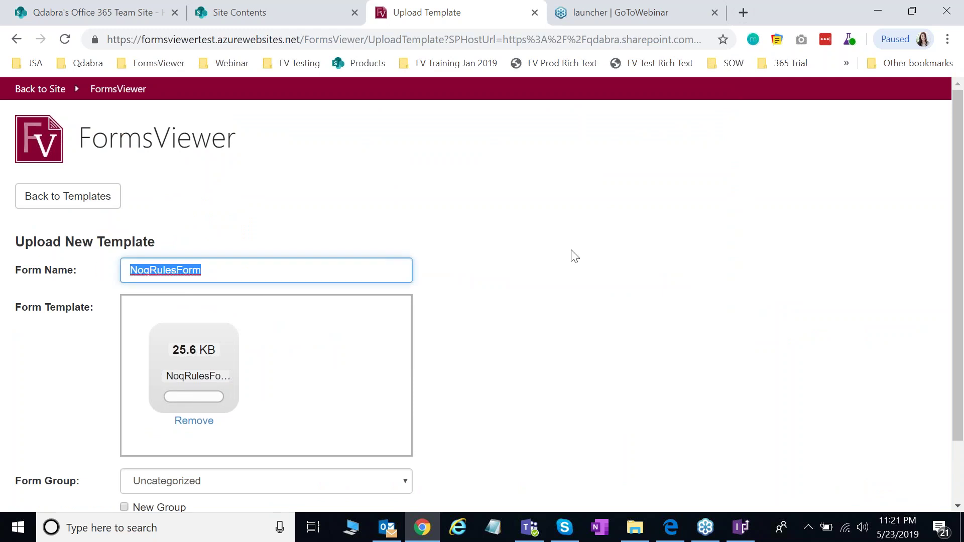
{"action": "type", "text": "Validation"}
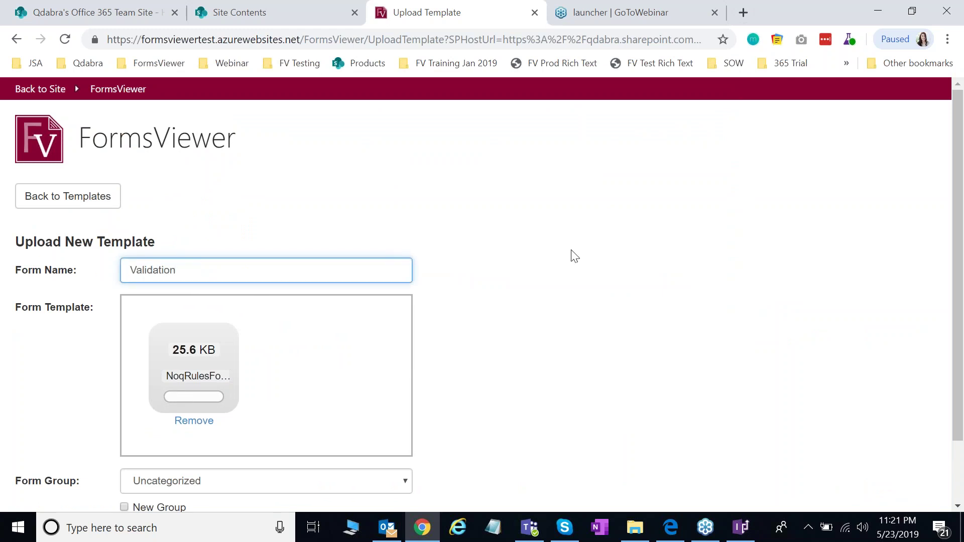
{"action": "type", "text": "XTPDemo"}
Step: Put the template in the Webinar group, upload it, and open it in the Forms Designer
{"action": "scroll", "coordinate": [502, 311], "scroll_direction": "down", "scroll_amount": 2}
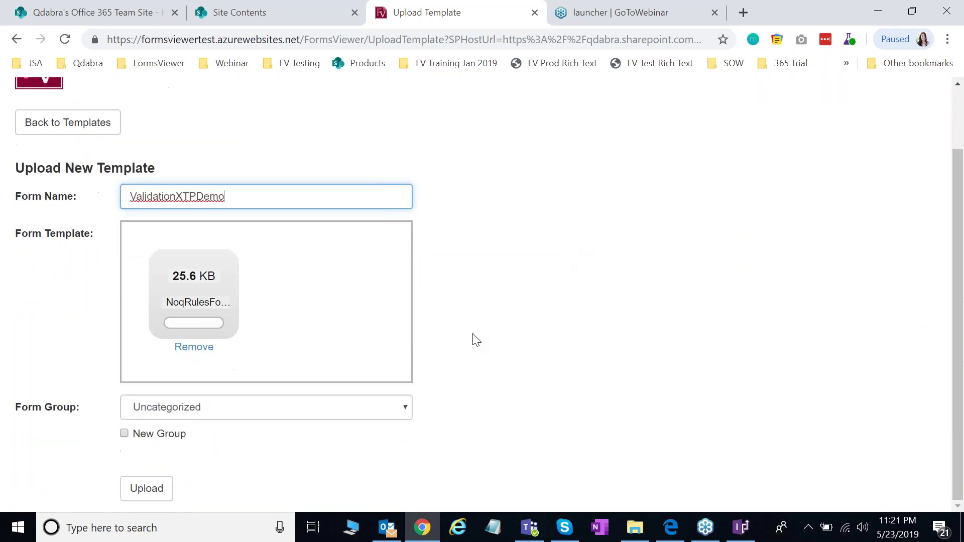
{"action": "left_click", "coordinate": [318, 408]}
{"action": "left_click", "coordinate": [204, 462]}
{"action": "left_click", "coordinate": [151, 489]}
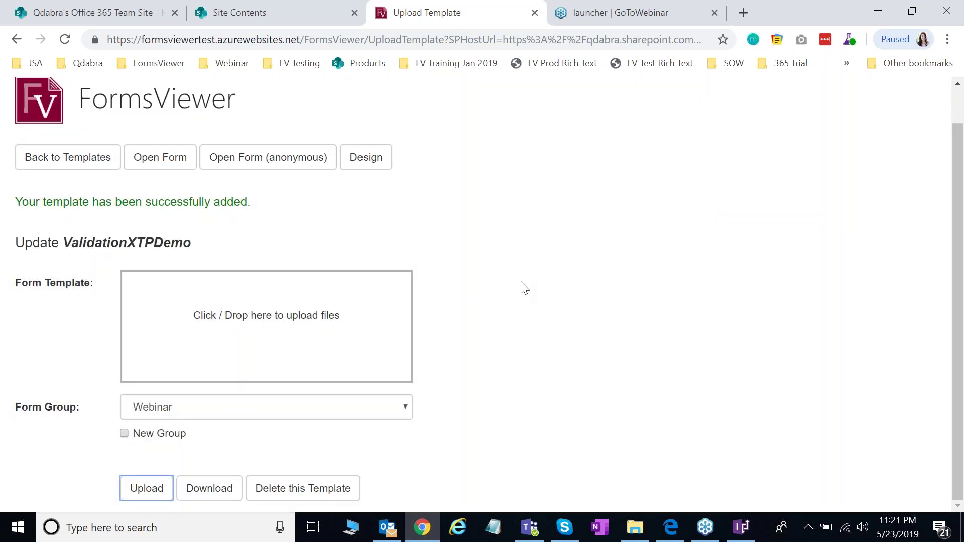
{"action": "left_click", "coordinate": [377, 168]}
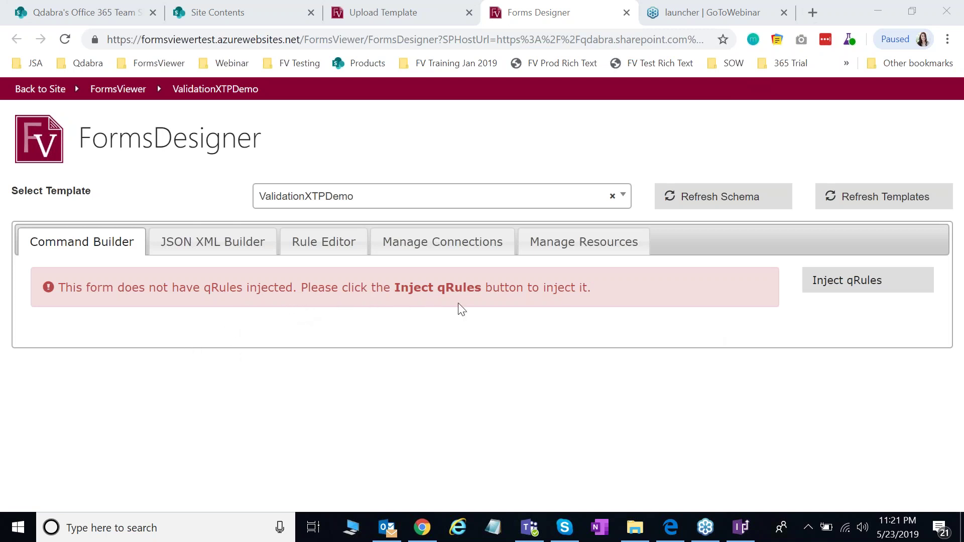
Step: Inject qRules into ValidationXTPDemo and return to its template page
{"action": "left_click", "coordinate": [887, 289]}
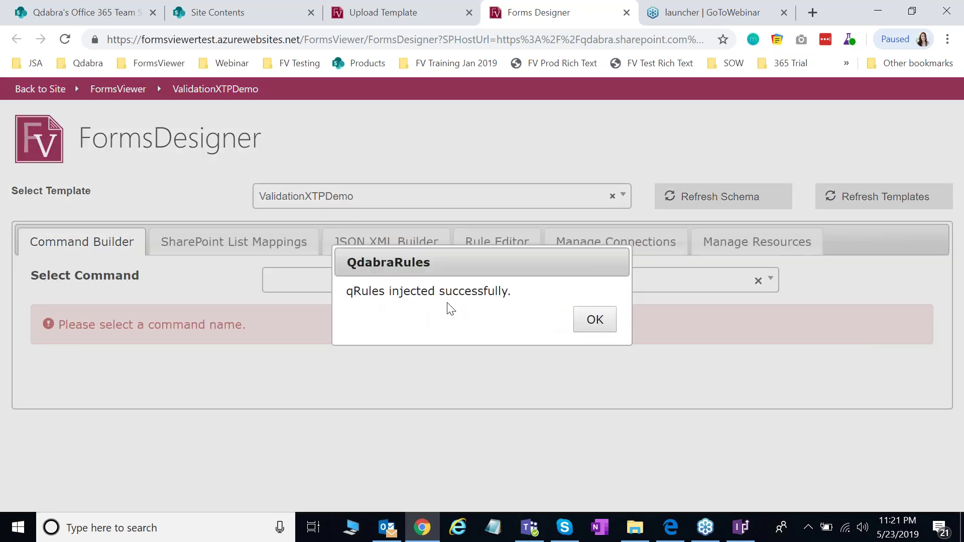
{"action": "left_click", "coordinate": [594, 321]}
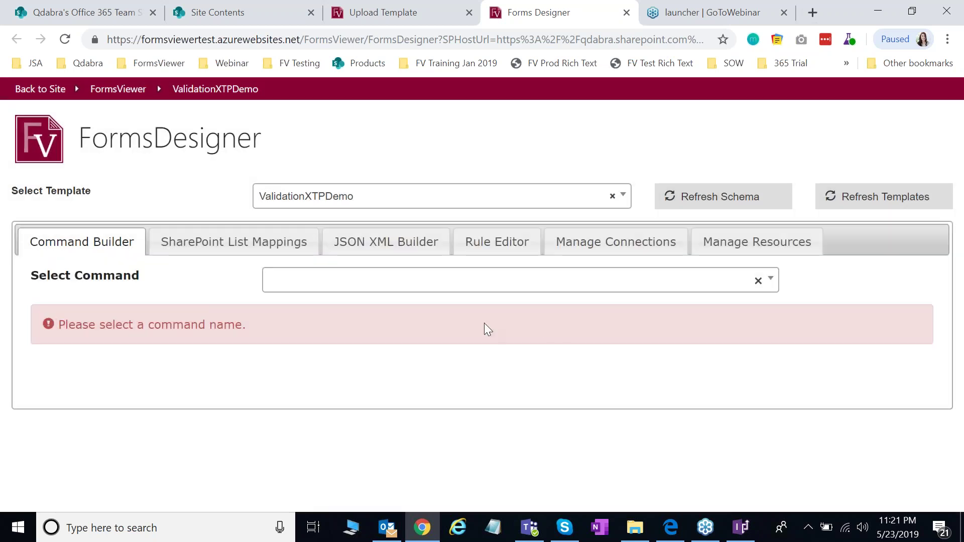
{"action": "left_click", "coordinate": [230, 101]}
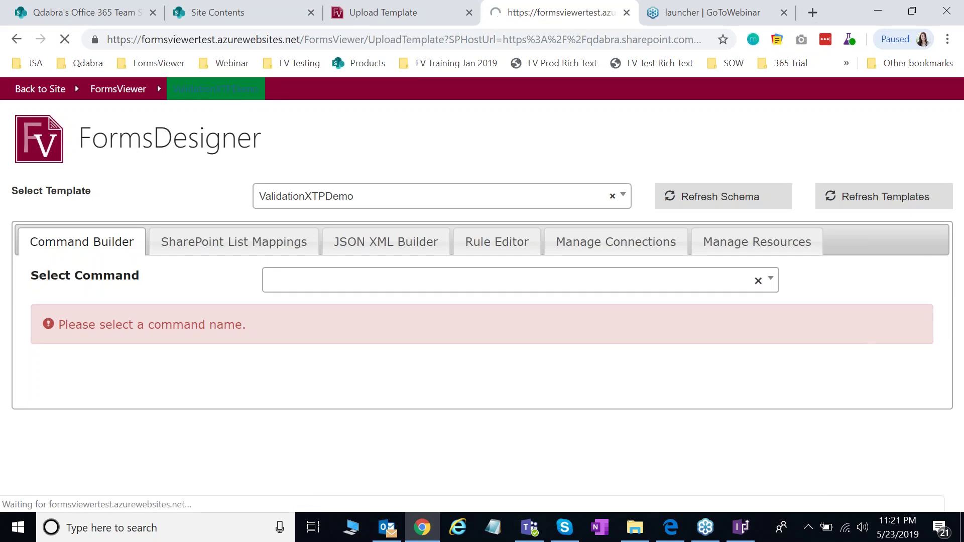
Step: Download the updated template and open the downloaded NoqRulesForm (1).xsn in InfoPath Designer
{"action": "left_click", "coordinate": [224, 495]}
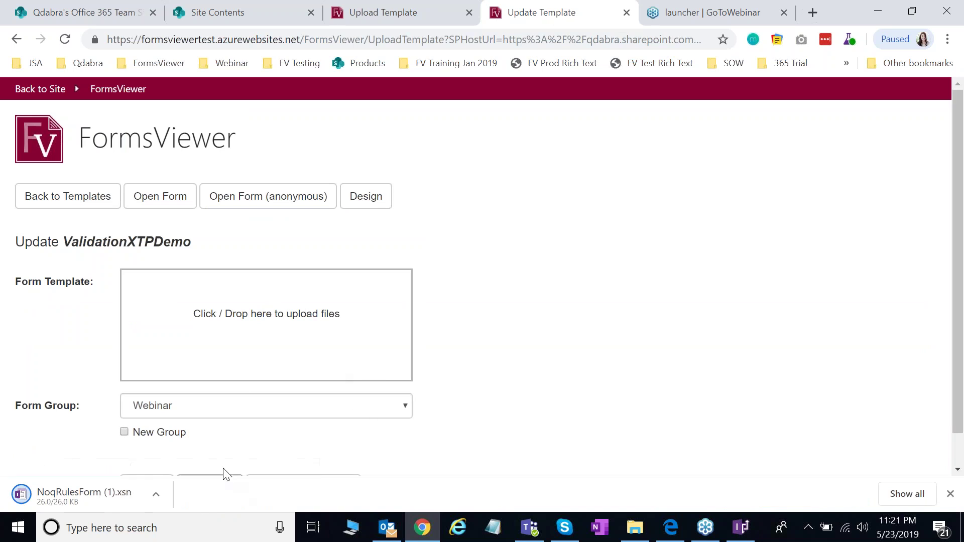
{"action": "left_click", "coordinate": [157, 495]}
{"action": "left_click", "coordinate": [204, 442]}
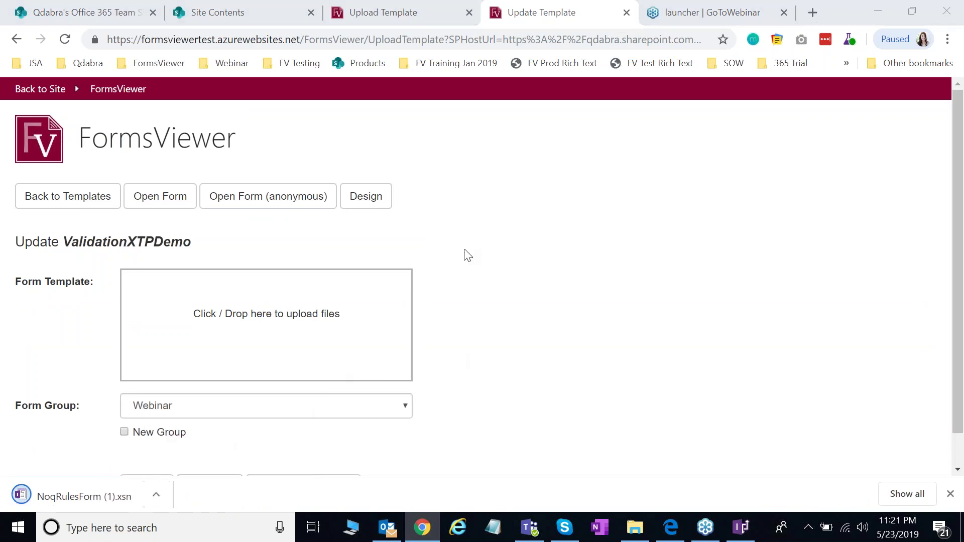
{"action": "right_click", "coordinate": [397, 190]}
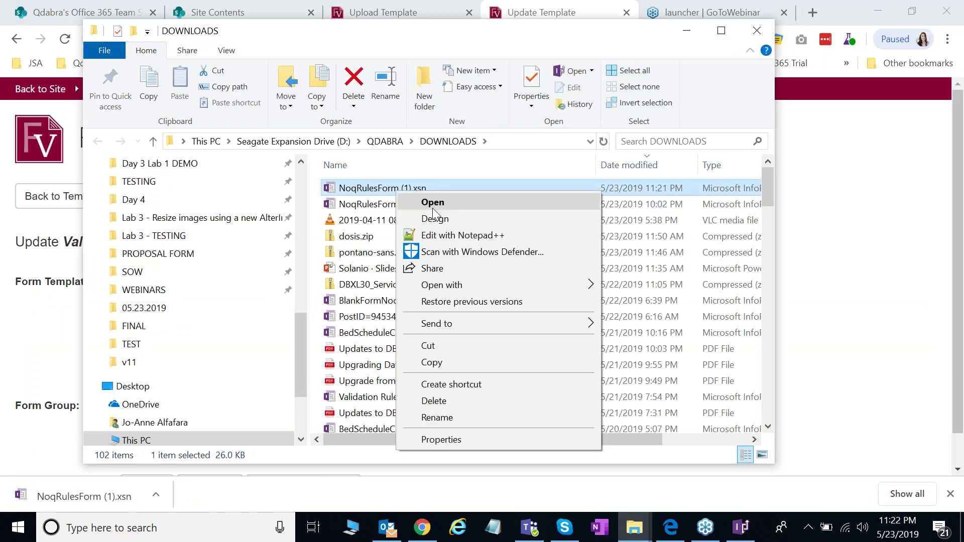
{"action": "left_click", "coordinate": [435, 218]}
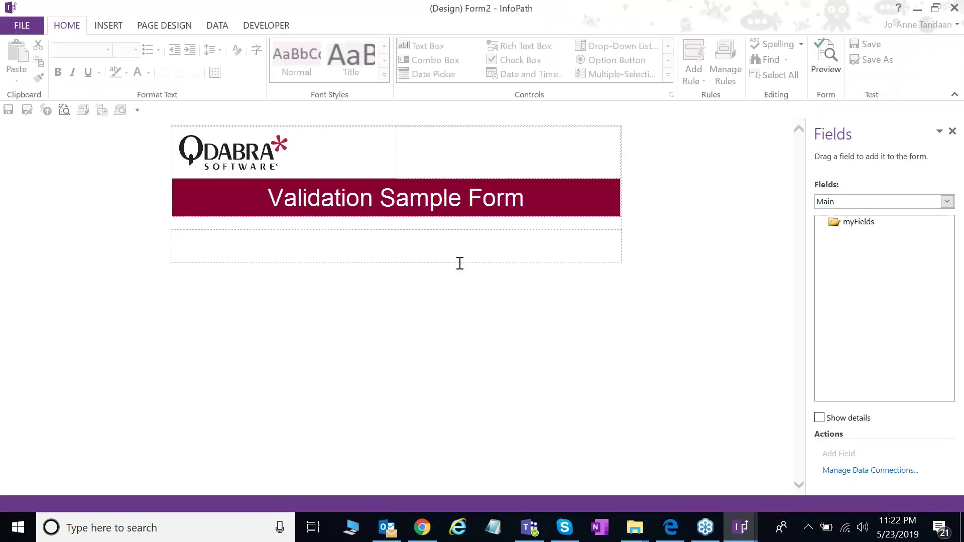
Step: Check the form's data connections and display the QdabraRules (Secondary) data source fields
{"action": "left_click", "coordinate": [219, 27]}
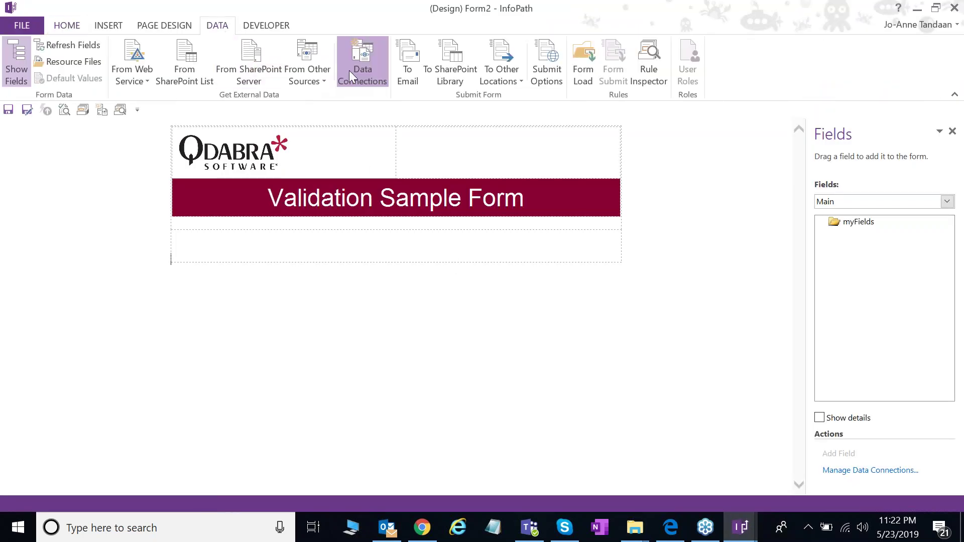
{"action": "left_click", "coordinate": [348, 71]}
{"action": "left_click", "coordinate": [666, 54]}
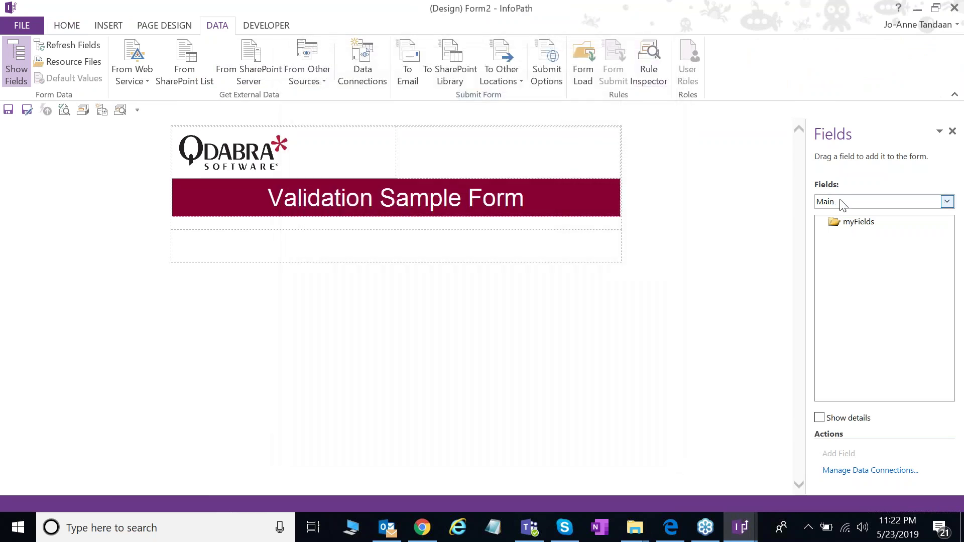
{"action": "left_click", "coordinate": [842, 203]}
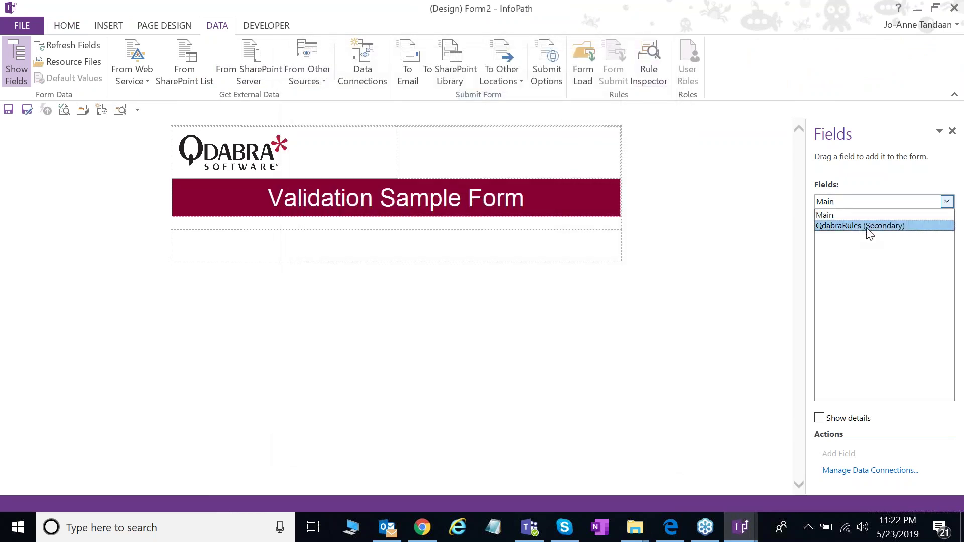
{"action": "left_click", "coordinate": [893, 226]}
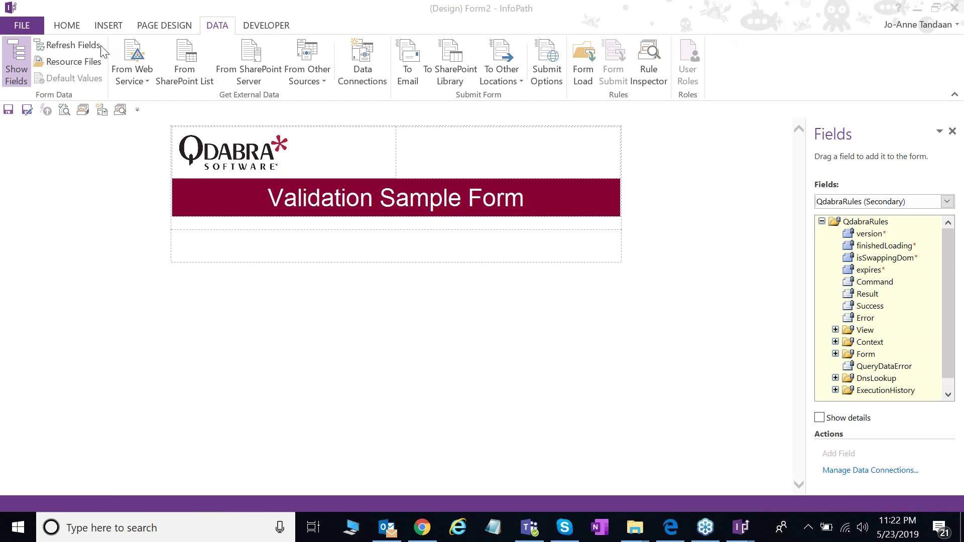
Step: From the full Controls gallery, open Add or Remove Custom Controls and begin adding a control
{"action": "left_click", "coordinate": [62, 28]}
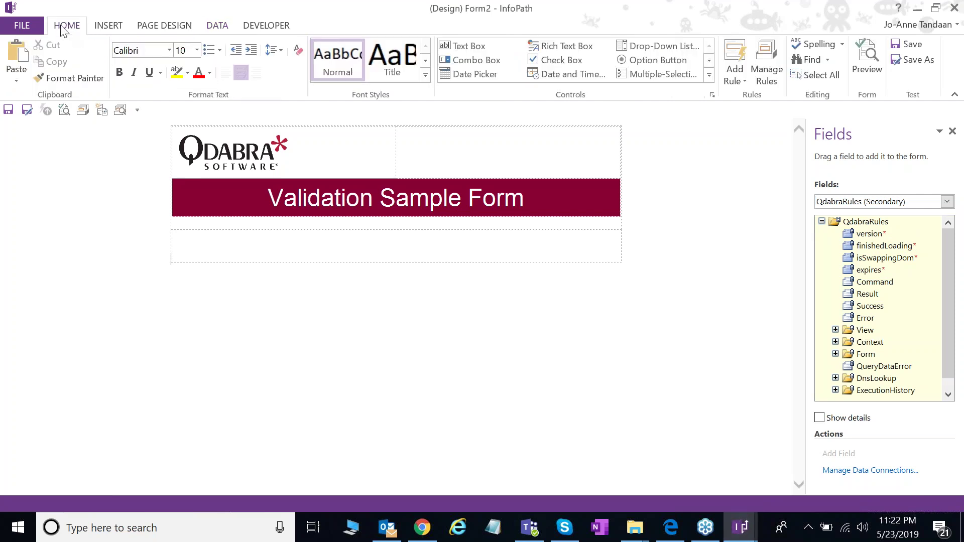
{"action": "left_click", "coordinate": [709, 75]}
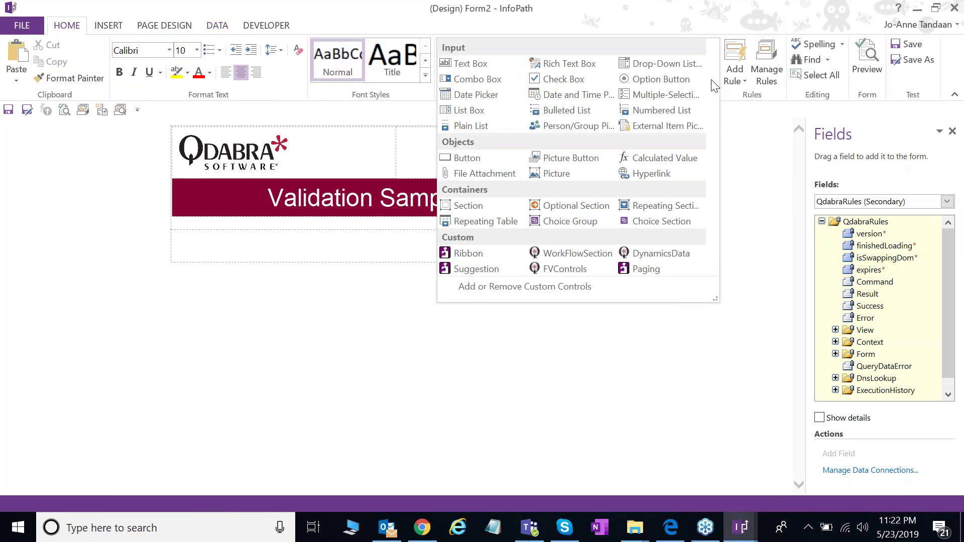
{"action": "left_click", "coordinate": [717, 90]}
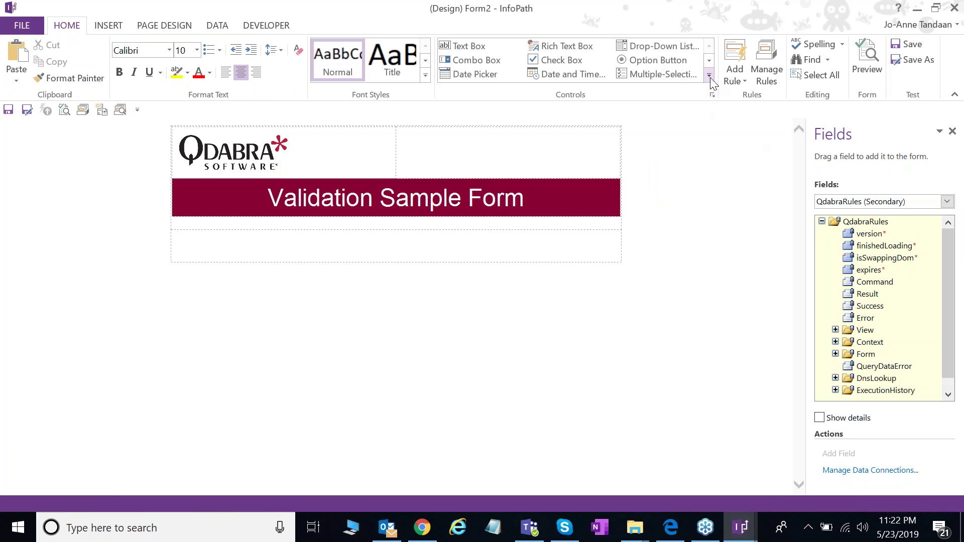
{"action": "left_click", "coordinate": [709, 76]}
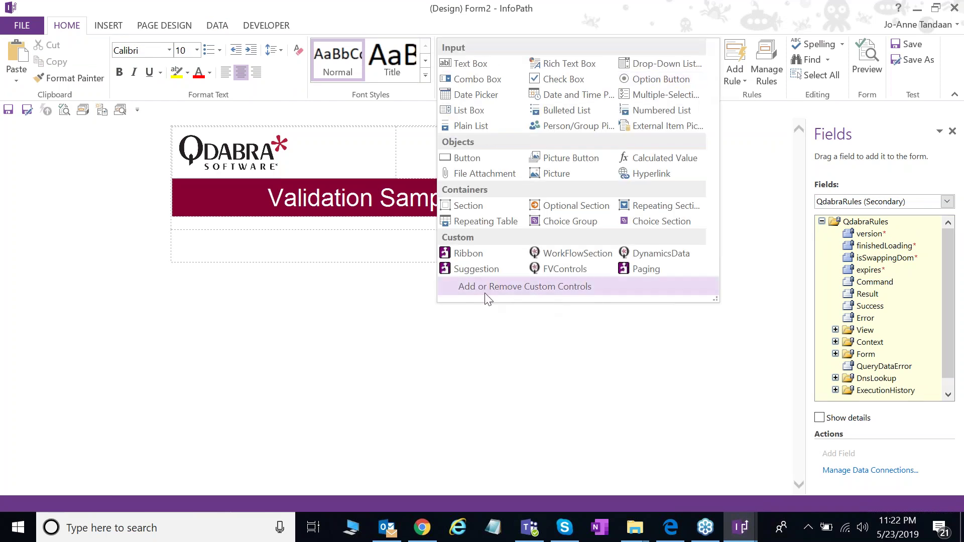
{"action": "left_click", "coordinate": [540, 290]}
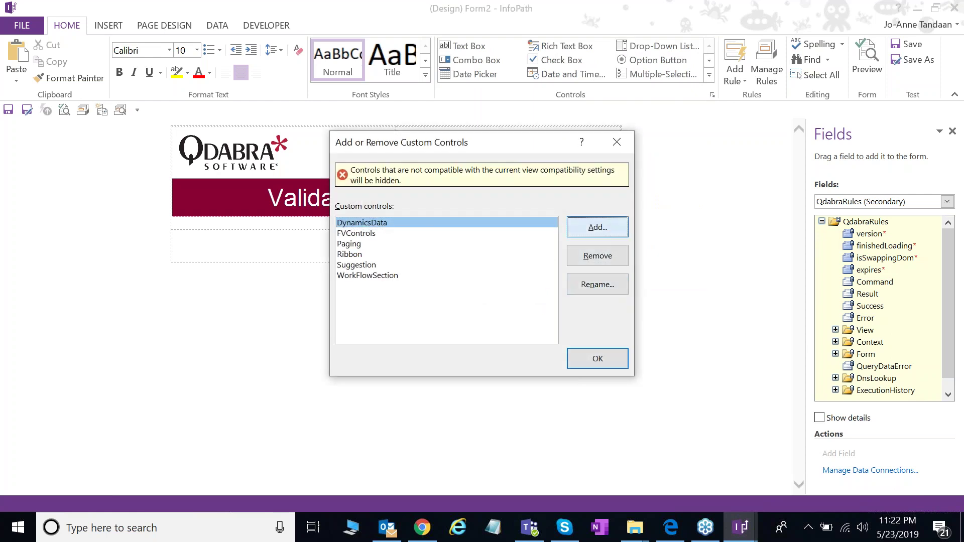
{"action": "key", "text": "Return"}
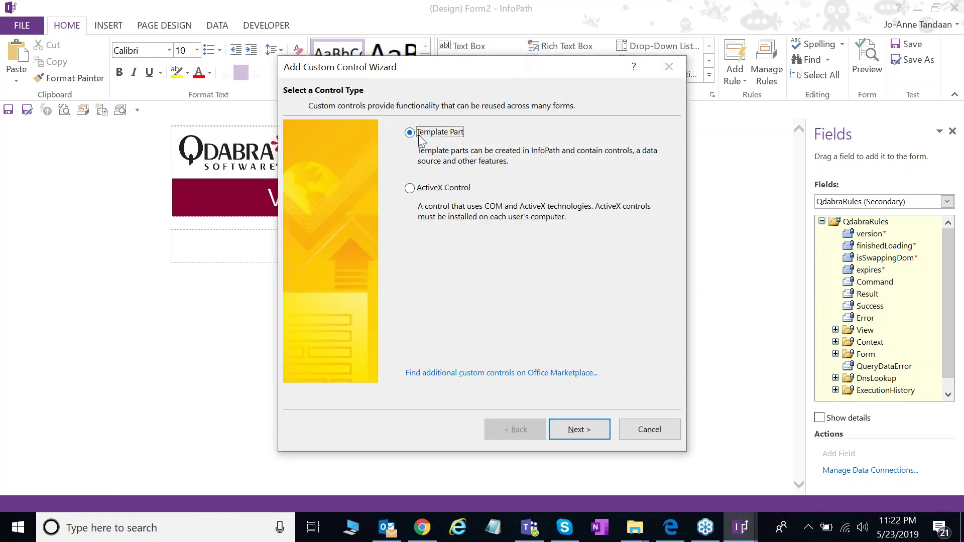
{"action": "left_click", "coordinate": [579, 430]}
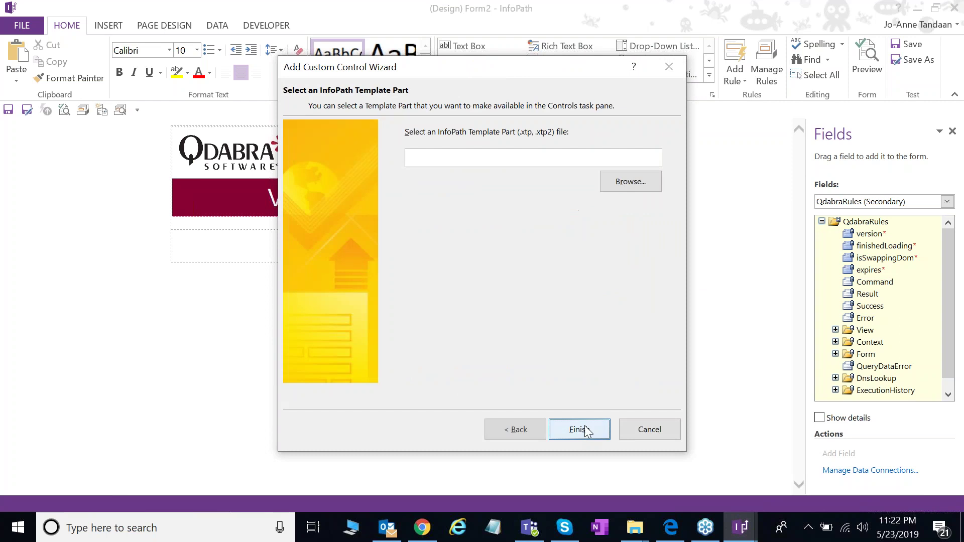
Step: Add FINAL\Validation.xtp2 as the Validation custom control and close the controls dialog
{"action": "left_click", "coordinate": [636, 184]}
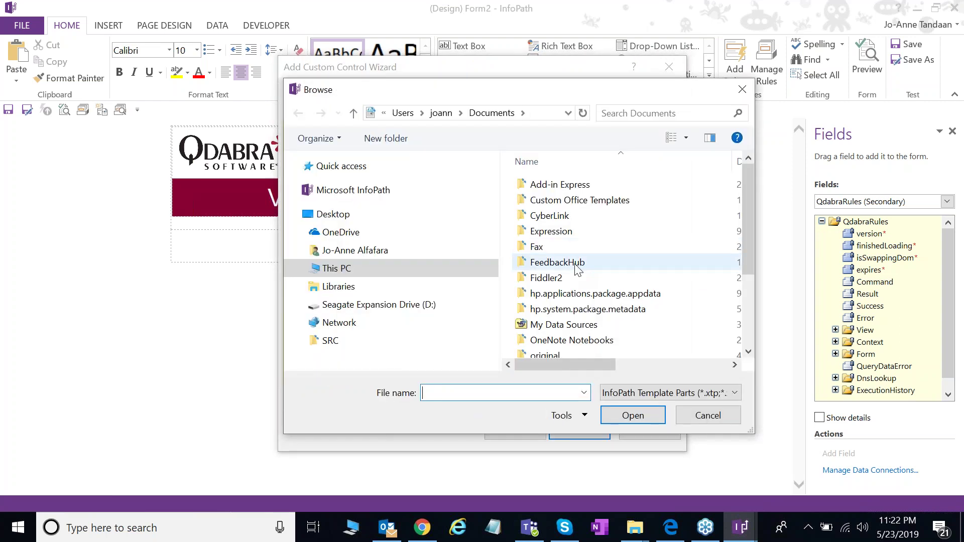
{"action": "left_click", "coordinate": [276, 229]}
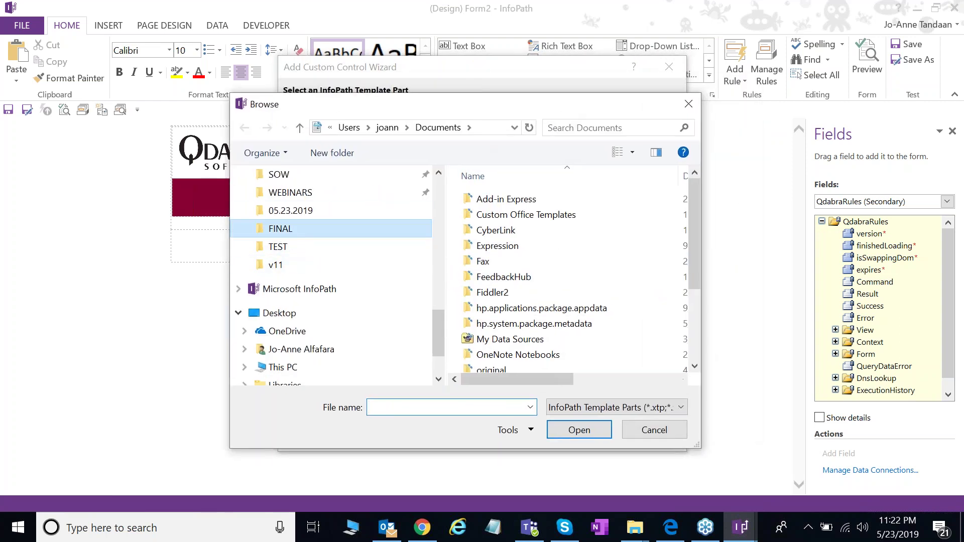
{"action": "double_click", "coordinate": [505, 199]}
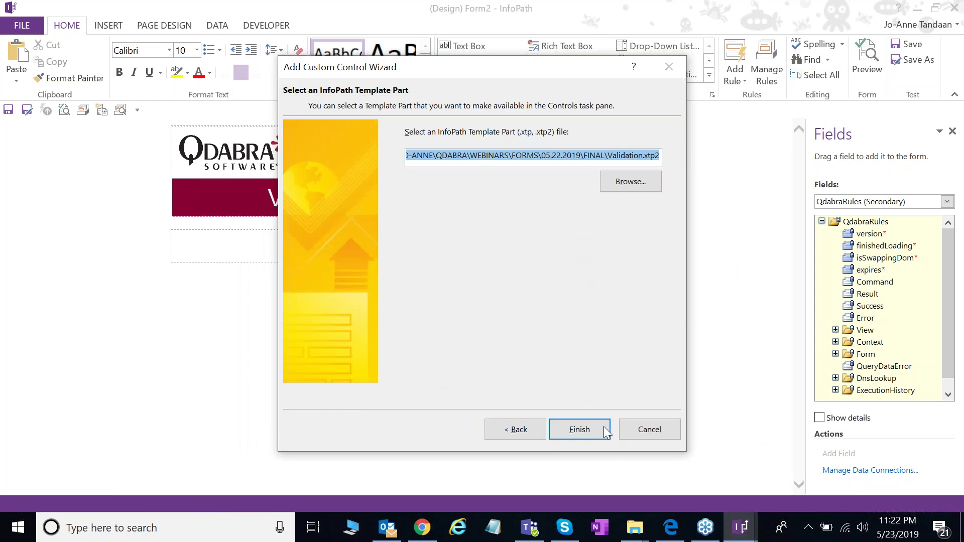
{"action": "left_click", "coordinate": [602, 433]}
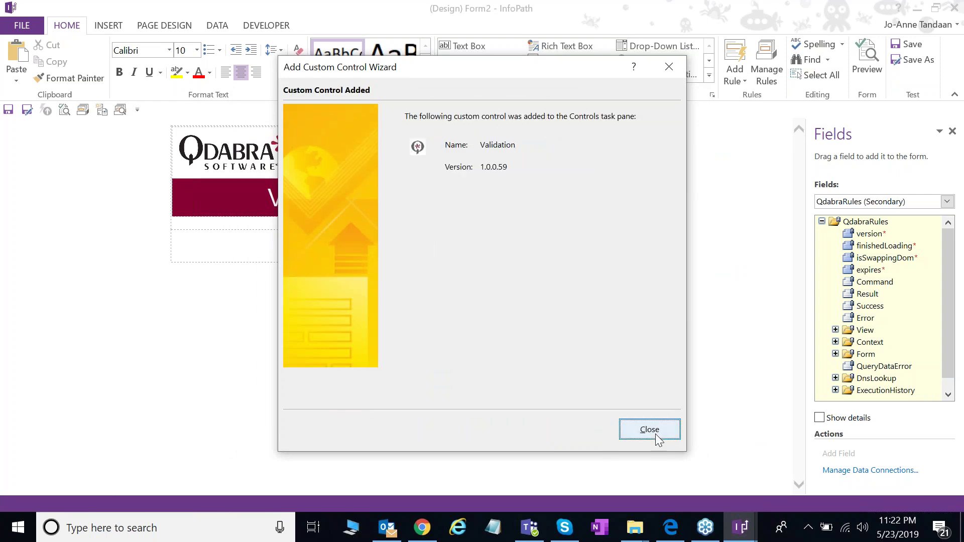
{"action": "left_click", "coordinate": [653, 431]}
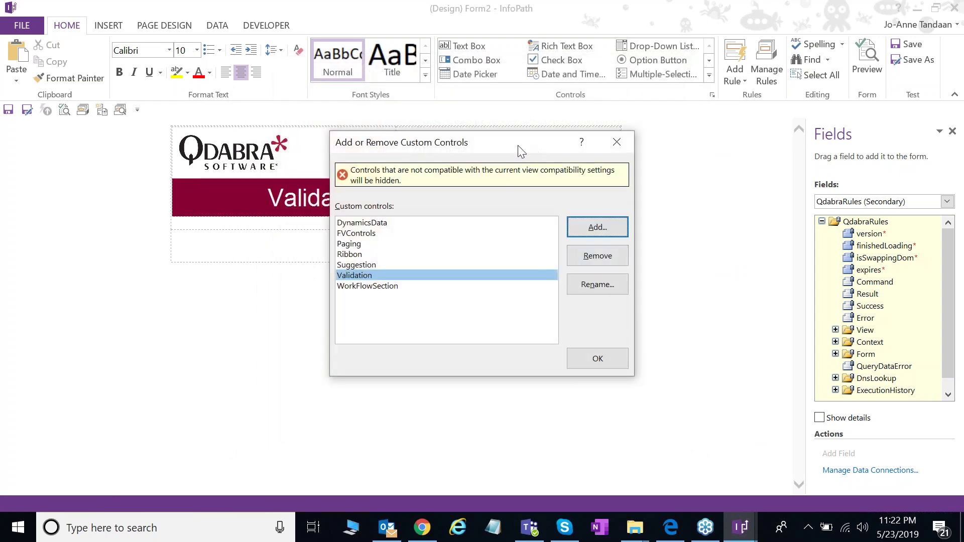
{"action": "left_click_drag", "start_coordinate": [518, 146], "coordinate": [497, 151]}
{"action": "left_click", "coordinate": [577, 363]}
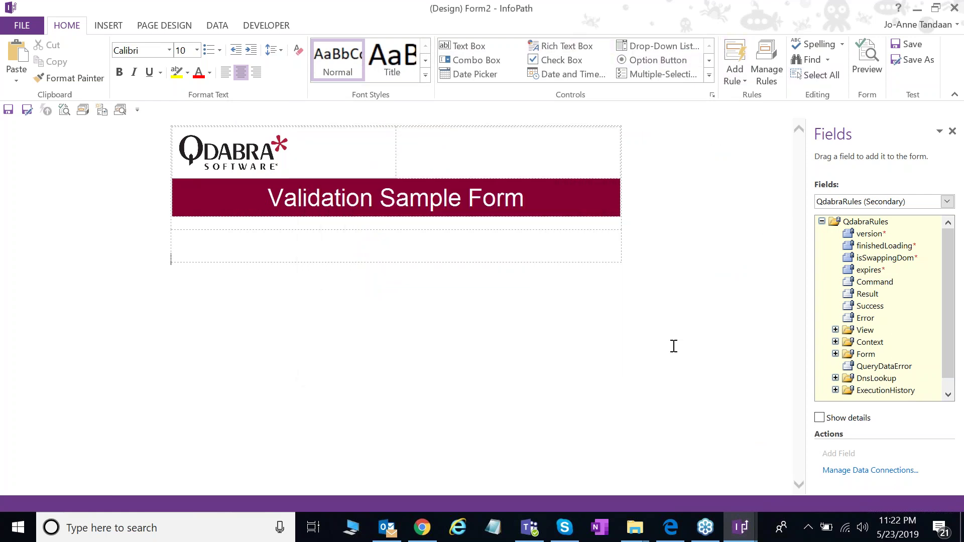
Step: Switch the Fields pane to the Main data source and bring the user guide forward
{"action": "left_click", "coordinate": [905, 203]}
{"action": "left_click", "coordinate": [903, 213]}
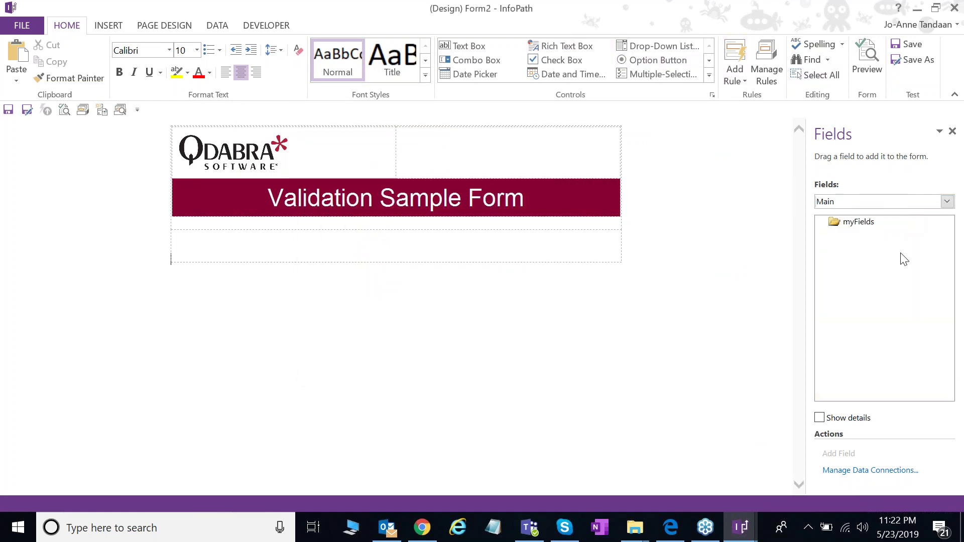
{"action": "left_click", "coordinate": [686, 537]}
Step: Scroll the PDF guide to page 4's 'Add the Validation XTP' steps 2–4
{"action": "scroll", "coordinate": [700, 394], "scroll_direction": "down", "scroll_amount": 8}
{"action": "scroll", "coordinate": [701, 394], "scroll_direction": "down", "scroll_amount": 15}
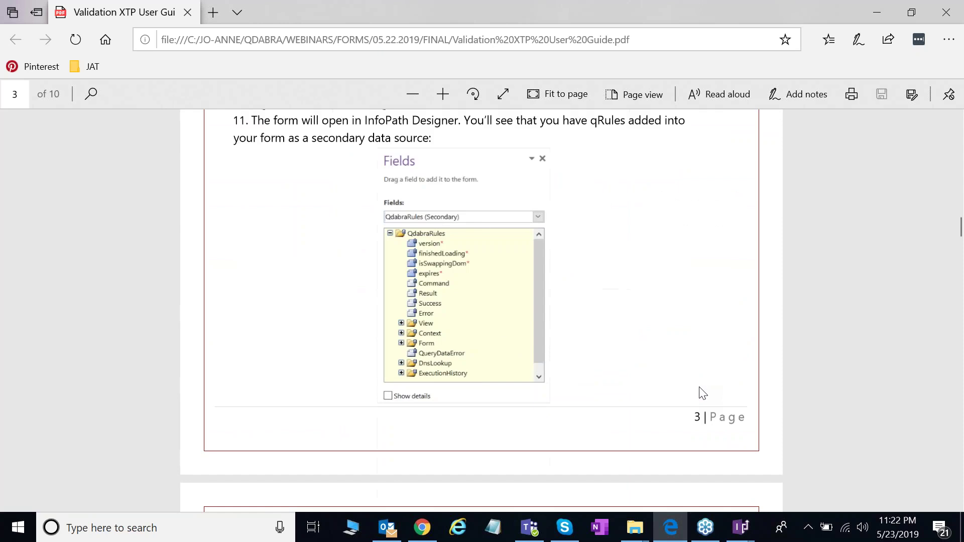
{"action": "scroll", "coordinate": [570, 308], "scroll_direction": "down", "scroll_amount": 8}
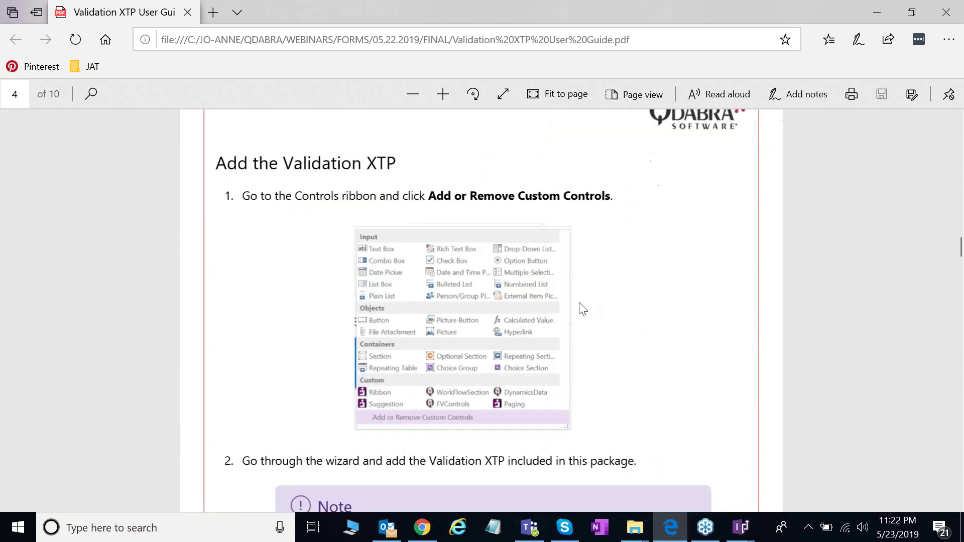
{"action": "scroll", "coordinate": [462, 274], "scroll_direction": "down", "scroll_amount": 3}
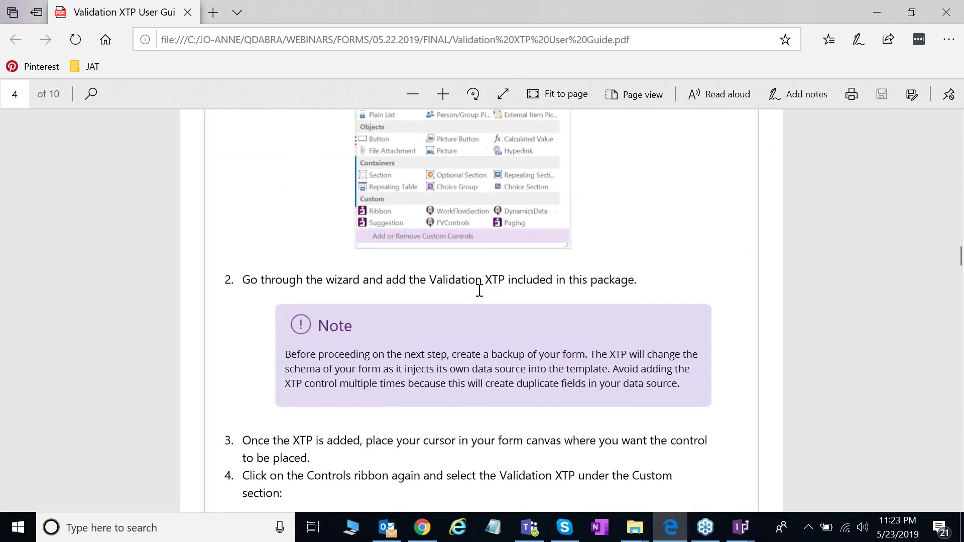
{"action": "scroll", "coordinate": [479, 291], "scroll_direction": "up", "scroll_amount": 5}
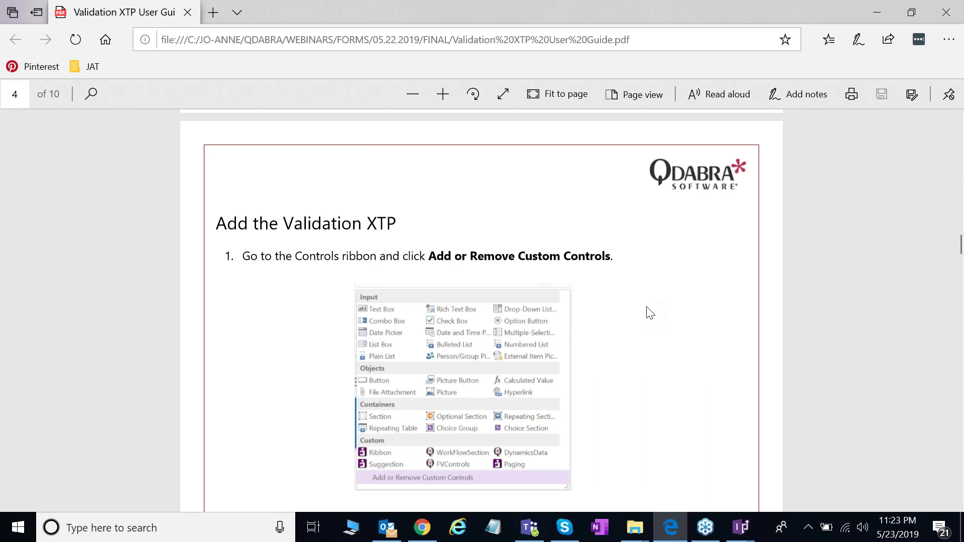
{"action": "scroll", "coordinate": [640, 300], "scroll_direction": "down", "scroll_amount": 3}
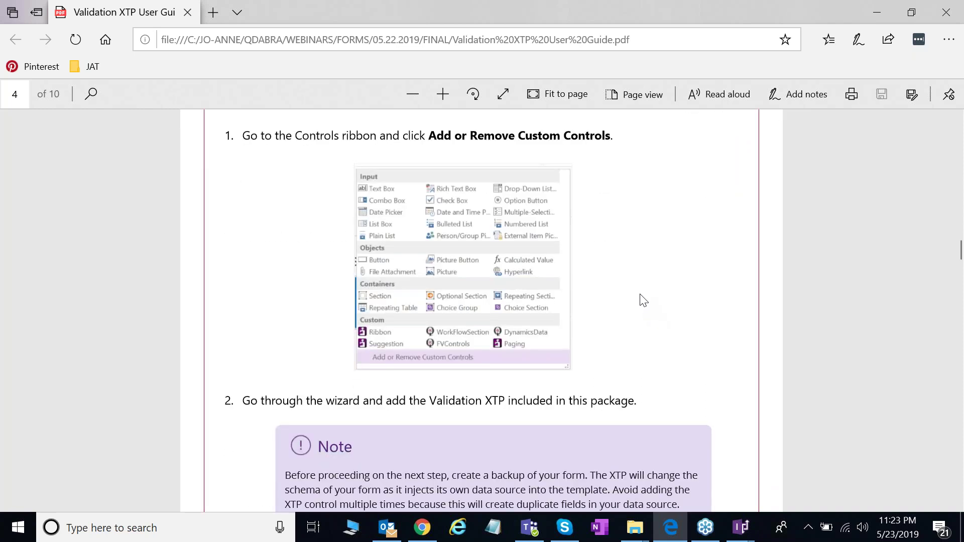
{"action": "scroll", "coordinate": [639, 300], "scroll_direction": "up", "scroll_amount": 1}
{"action": "scroll", "coordinate": [640, 300], "scroll_direction": "down", "scroll_amount": 2}
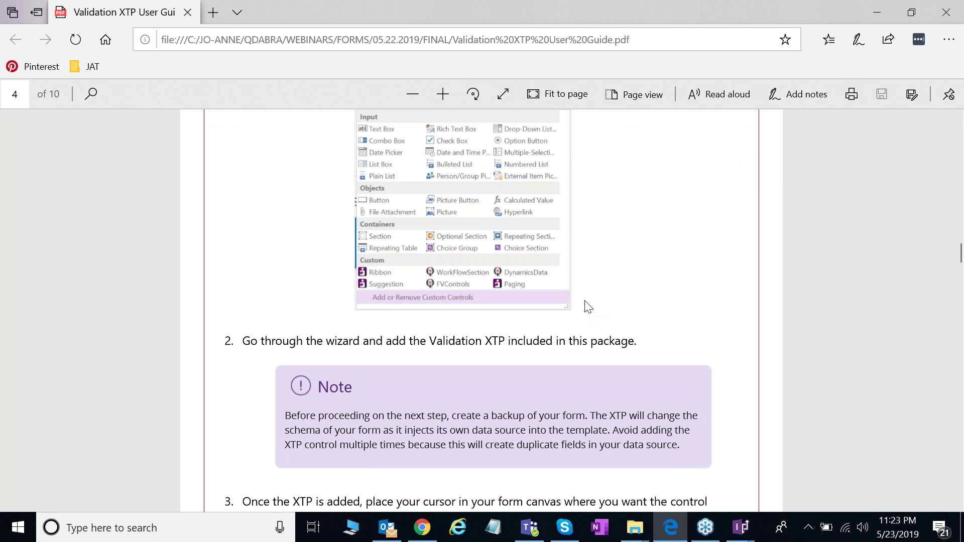
{"action": "scroll", "coordinate": [588, 309], "scroll_direction": "down", "scroll_amount": 1}
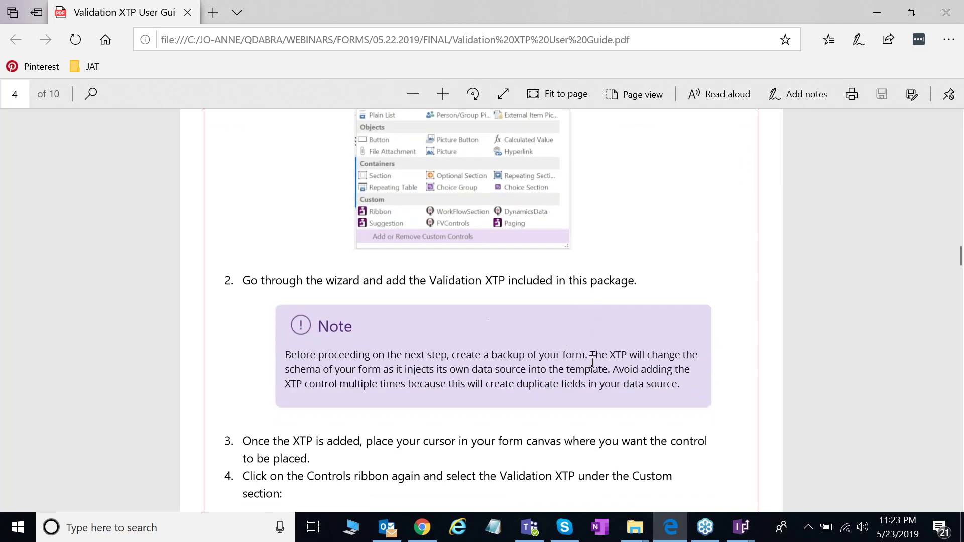
{"action": "scroll", "coordinate": [592, 362], "scroll_direction": "down", "scroll_amount": 1}
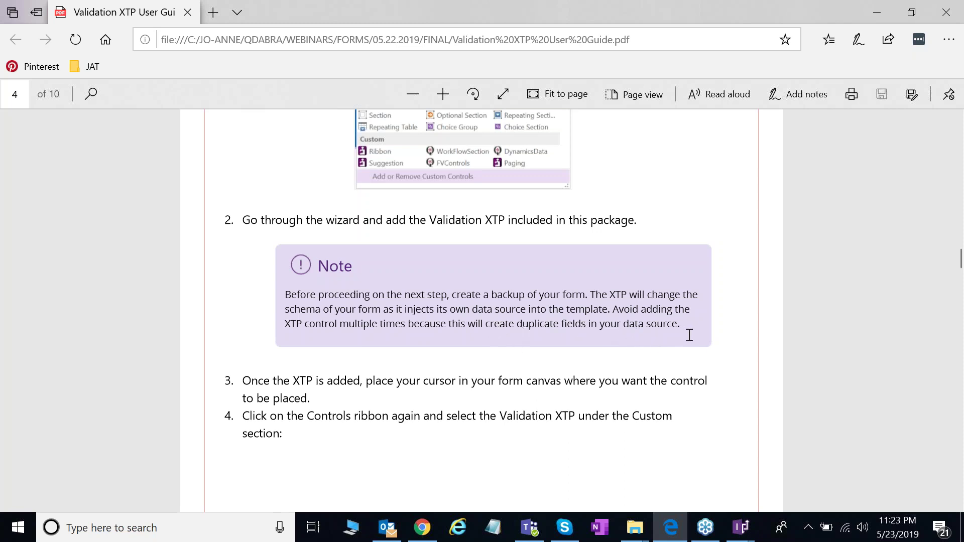
{"action": "scroll", "coordinate": [725, 348], "scroll_direction": "down", "scroll_amount": 1}
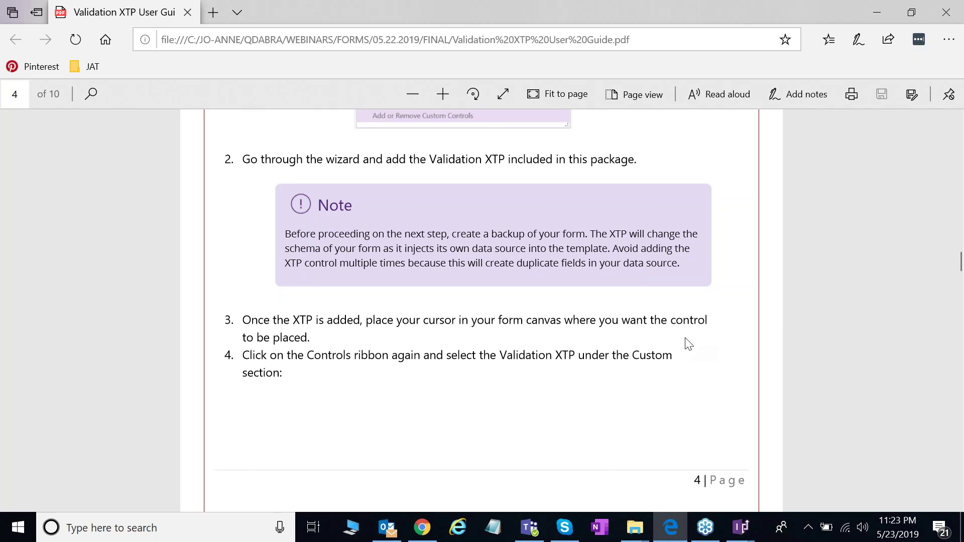
Step: Insert the Validation custom control into the form and widen the Fields pane
{"action": "mouse_move", "coordinate": [743, 530]}
{"action": "left_click", "coordinate": [645, 472]}
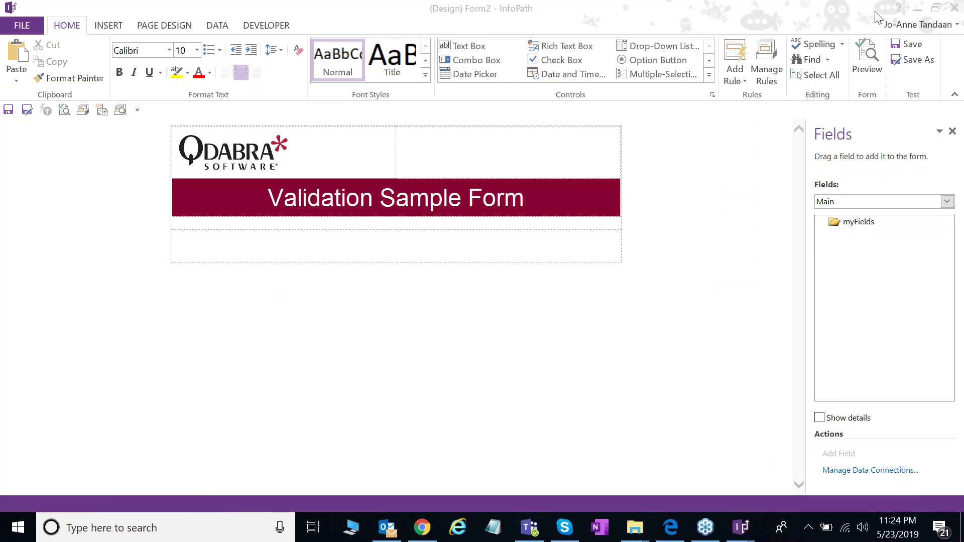
{"action": "left_click", "coordinate": [709, 75]}
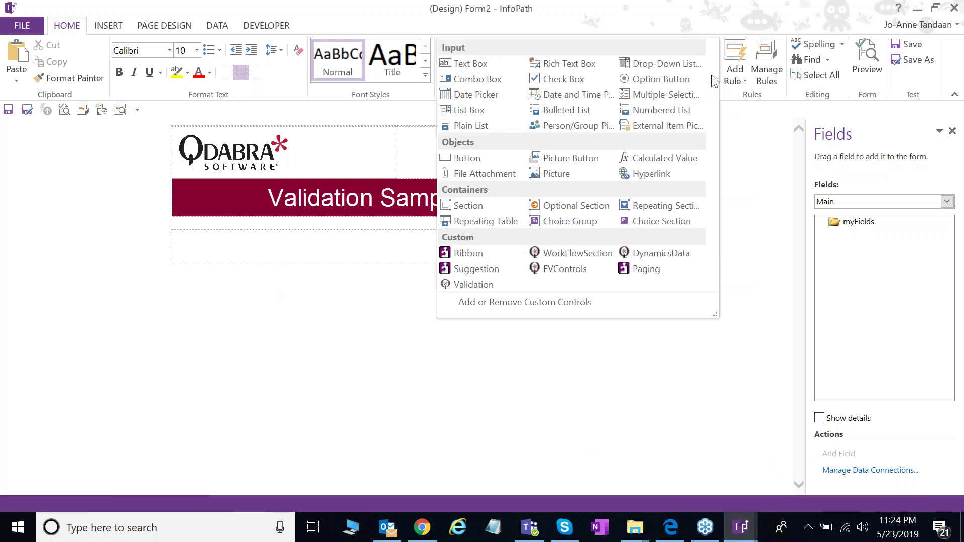
{"action": "left_click", "coordinate": [484, 286]}
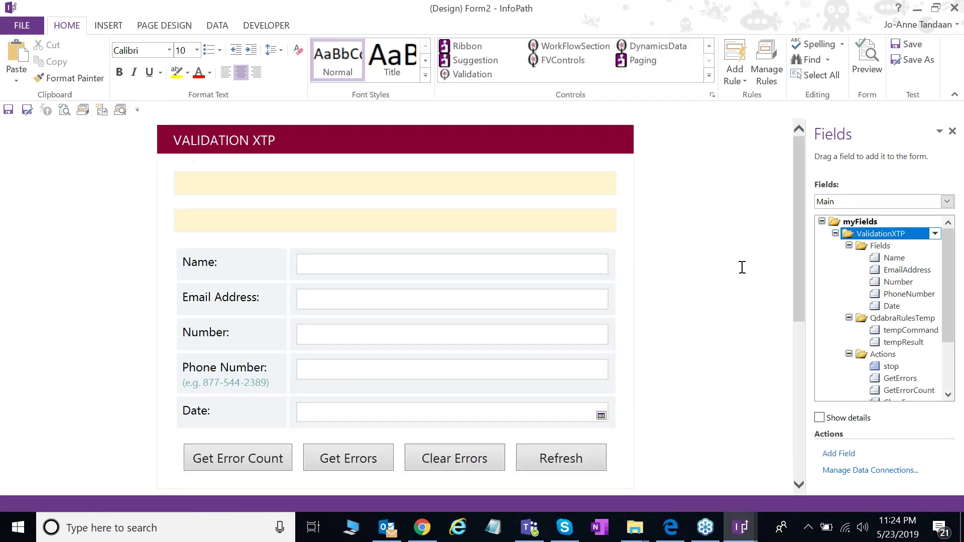
{"action": "left_click_drag", "start_coordinate": [805, 279], "coordinate": [745, 259]}
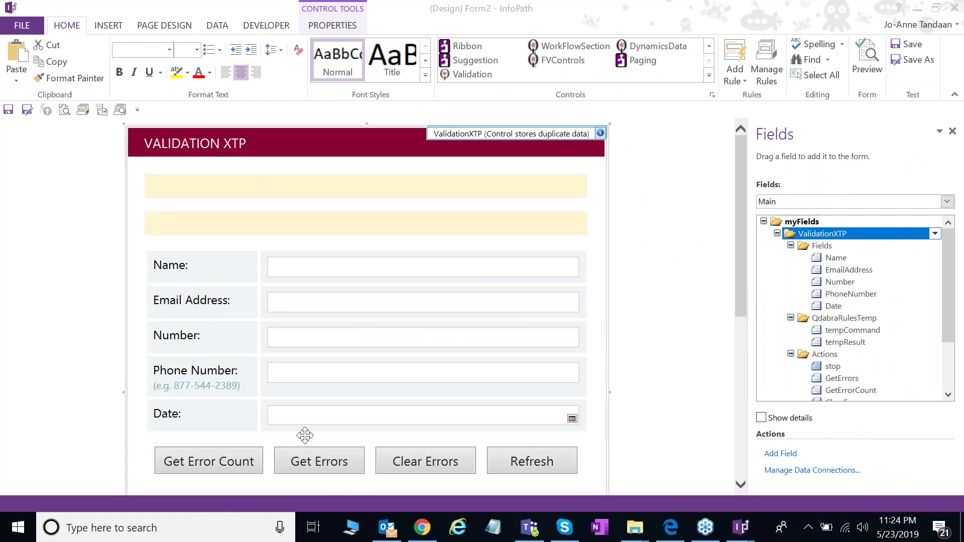
{"action": "left_click", "coordinate": [670, 527]}
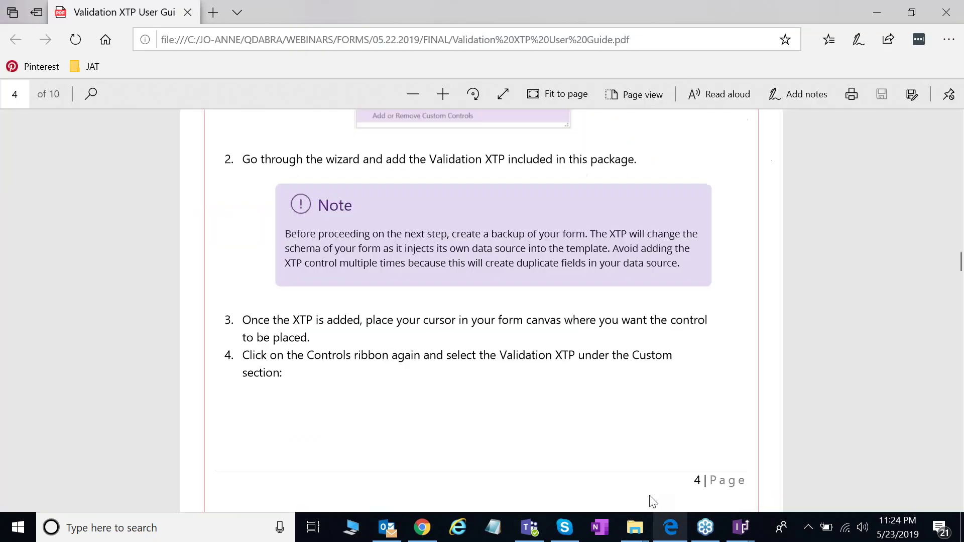
{"action": "scroll", "coordinate": [568, 376], "scroll_direction": "down", "scroll_amount": 4}
{"action": "scroll", "coordinate": [566, 370], "scroll_direction": "down", "scroll_amount": 12}
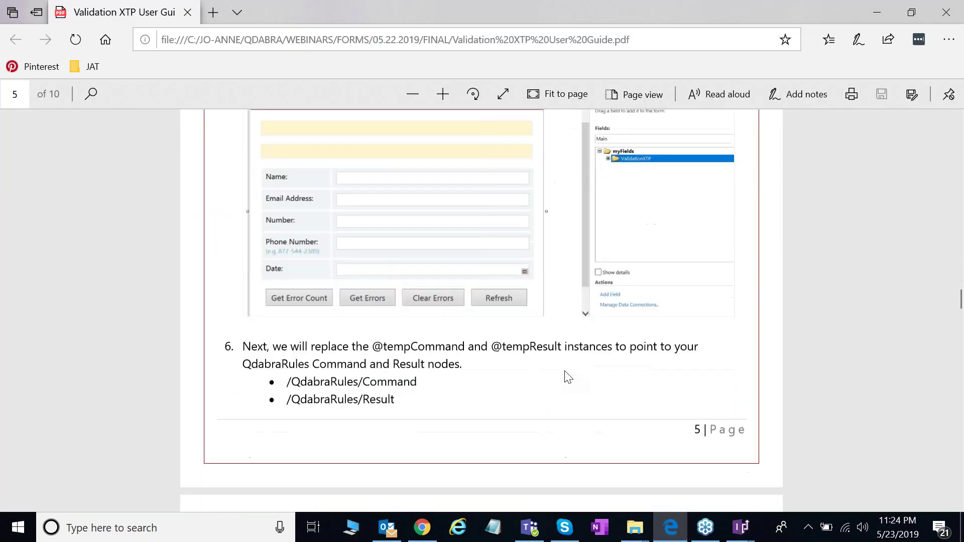
{"action": "scroll", "coordinate": [567, 377], "scroll_direction": "down", "scroll_amount": 5}
{"action": "scroll", "coordinate": [567, 377], "scroll_direction": "up", "scroll_amount": 12}
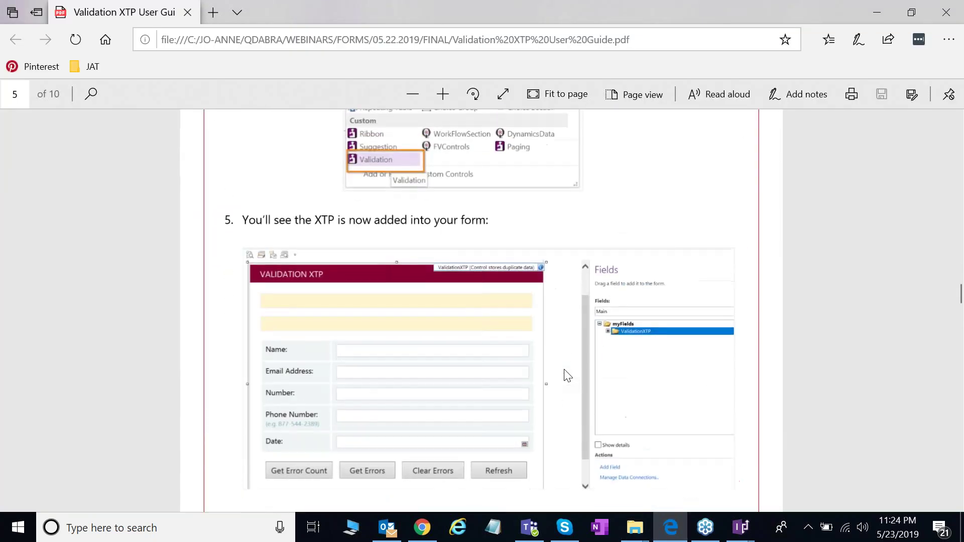
{"action": "scroll", "coordinate": [568, 376], "scroll_direction": "up", "scroll_amount": 3}
{"action": "scroll", "coordinate": [568, 376], "scroll_direction": "down", "scroll_amount": 5}
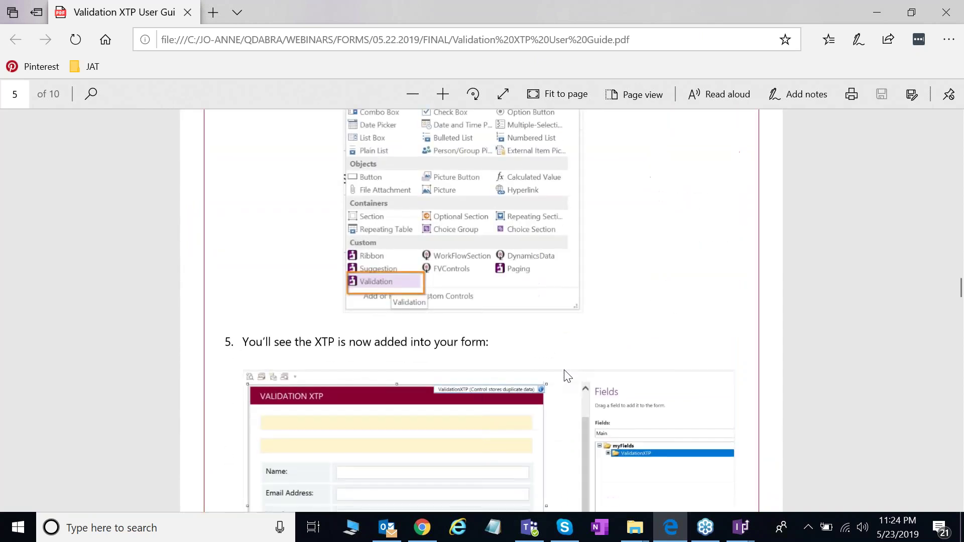
{"action": "scroll", "coordinate": [566, 375], "scroll_direction": "down", "scroll_amount": 5}
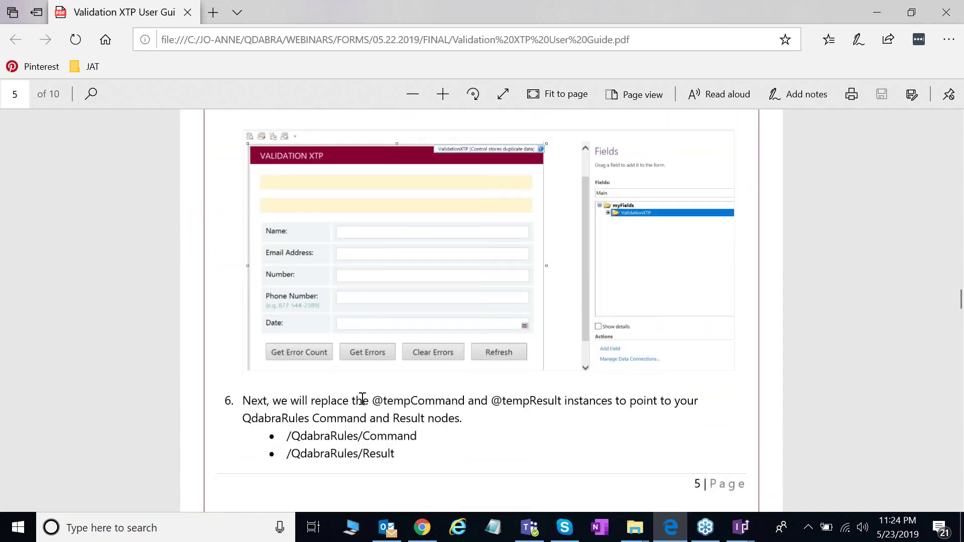
{"action": "scroll", "coordinate": [309, 407], "scroll_direction": "down", "scroll_amount": 1}
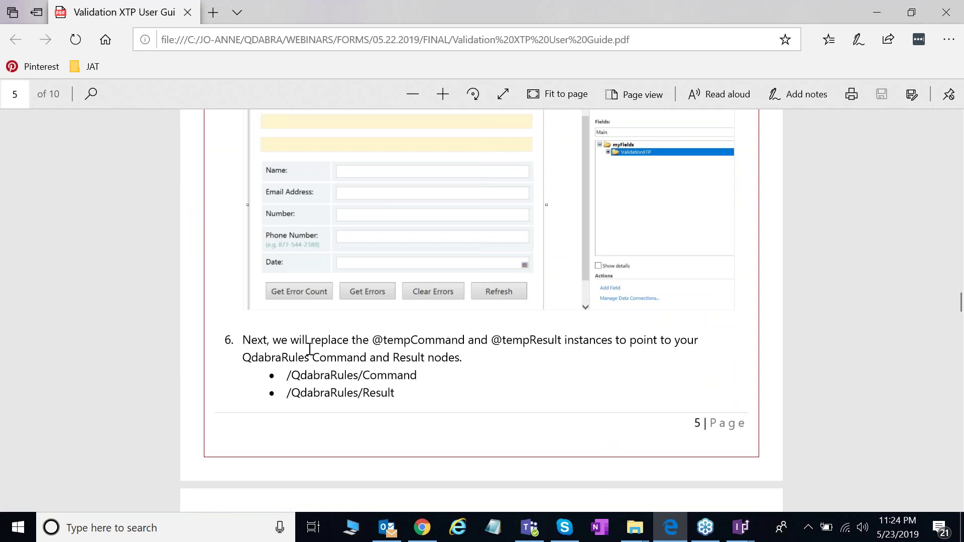
{"action": "scroll", "coordinate": [532, 352], "scroll_direction": "down", "scroll_amount": 1}
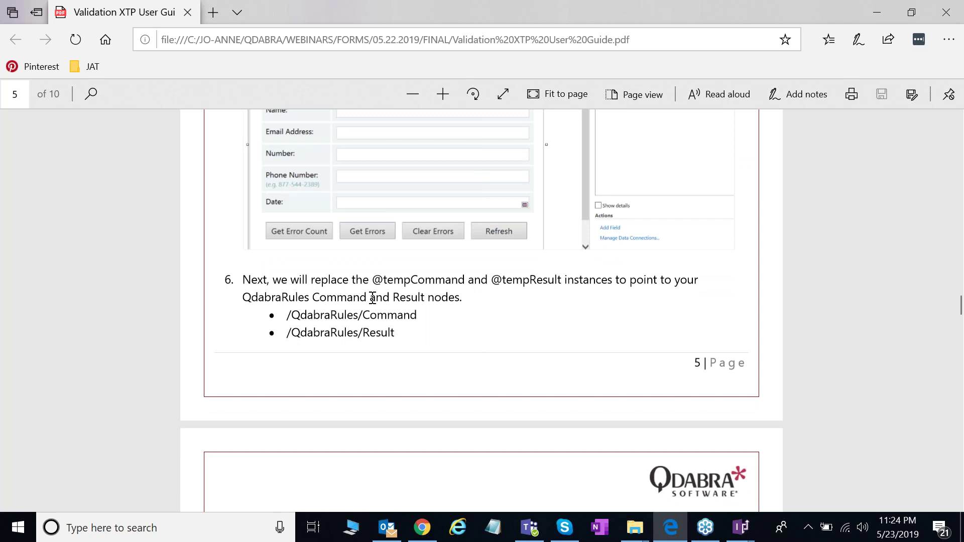
{"action": "scroll", "coordinate": [552, 376], "scroll_direction": "down", "scroll_amount": 2}
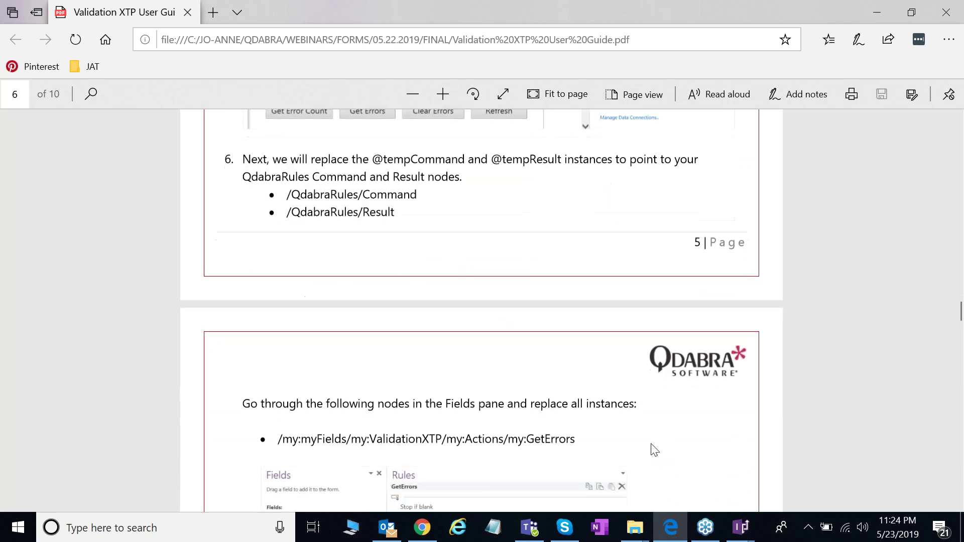
Step: Back in the Form2 design window, inspect the GetErrors, GetErrorCount and ClearErrors fields
{"action": "mouse_move", "coordinate": [740, 527]}
{"action": "left_click", "coordinate": [772, 474]}
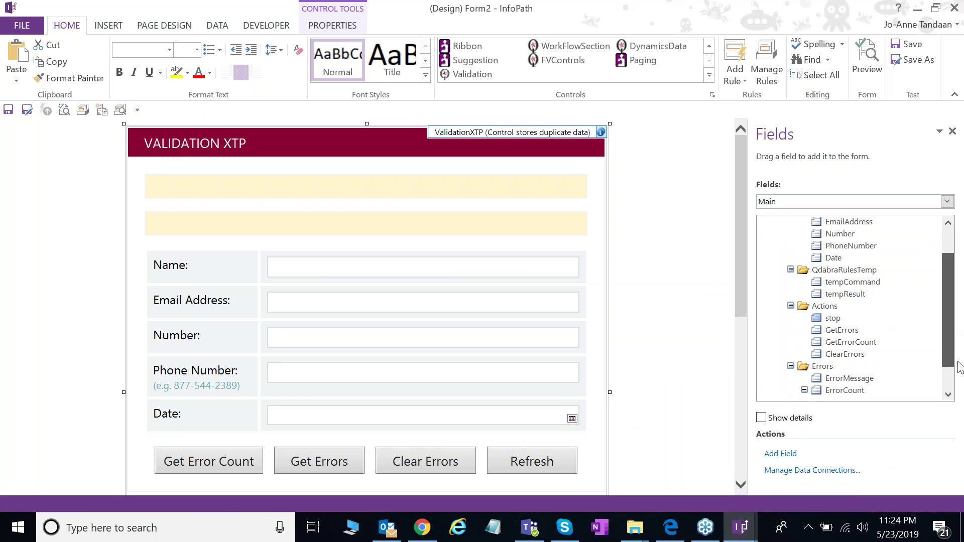
{"action": "scroll", "coordinate": [854, 327], "scroll_direction": "down", "scroll_amount": 2}
{"action": "left_click", "coordinate": [843, 306]}
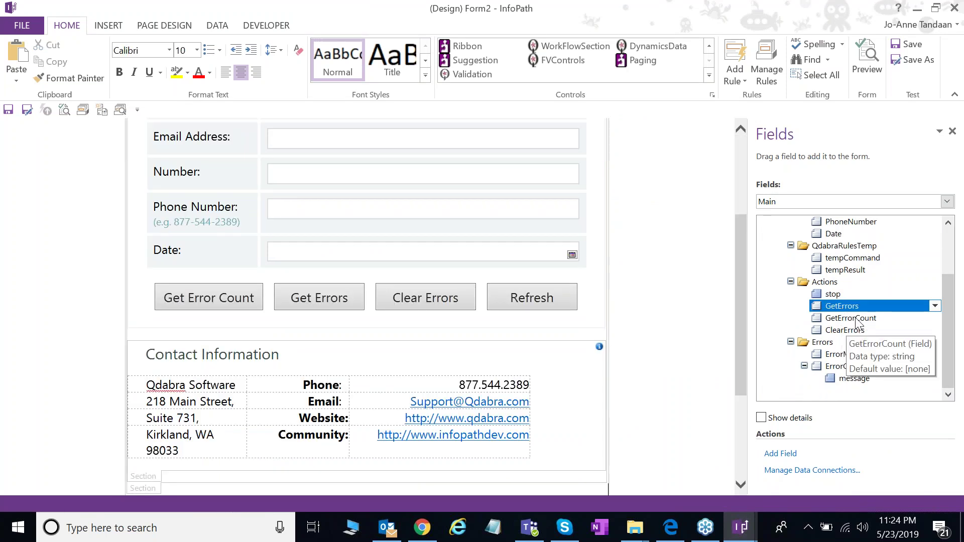
{"action": "left_click", "coordinate": [854, 318]}
{"action": "left_click", "coordinate": [855, 331]}
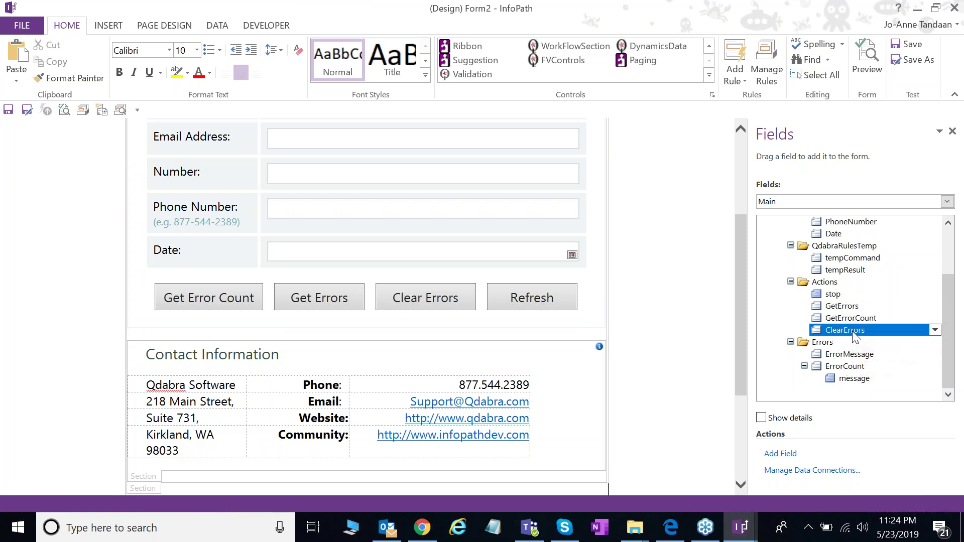
{"action": "left_click", "coordinate": [844, 306]}
Step: Open the GetErrors field's rules, widen the Rules pane, and show the Get Errors rule's actions
{"action": "left_click", "coordinate": [773, 84]}
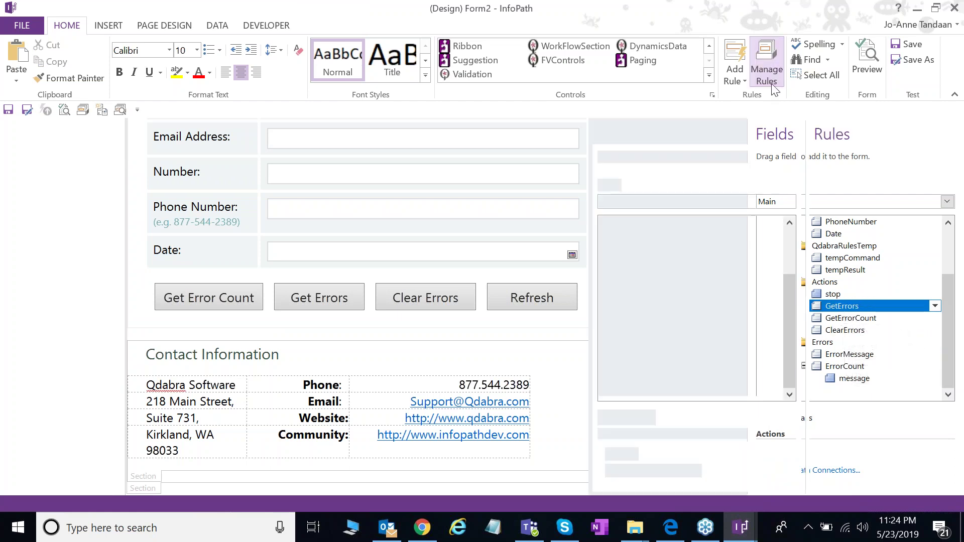
{"action": "left_click_drag", "start_coordinate": [807, 217], "coordinate": [666, 217]}
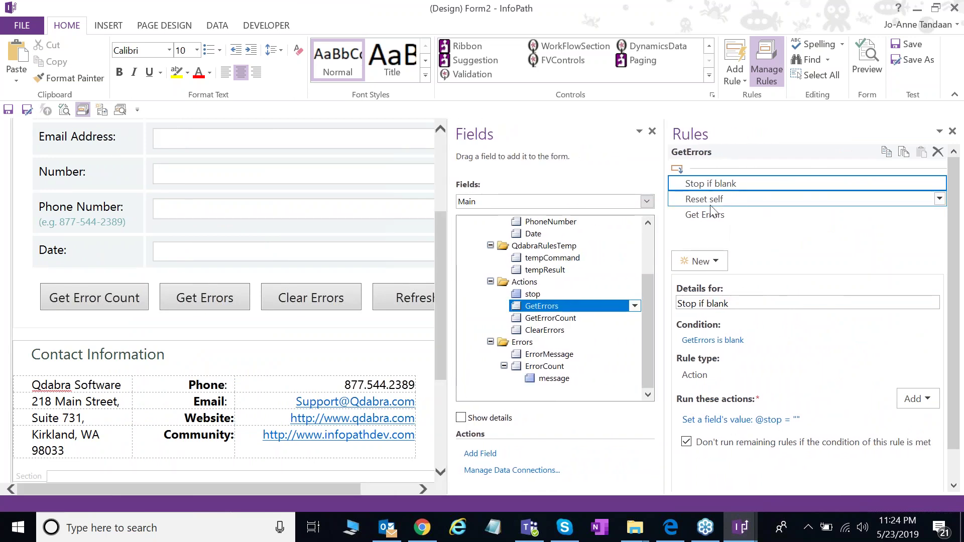
{"action": "left_click", "coordinate": [718, 217]}
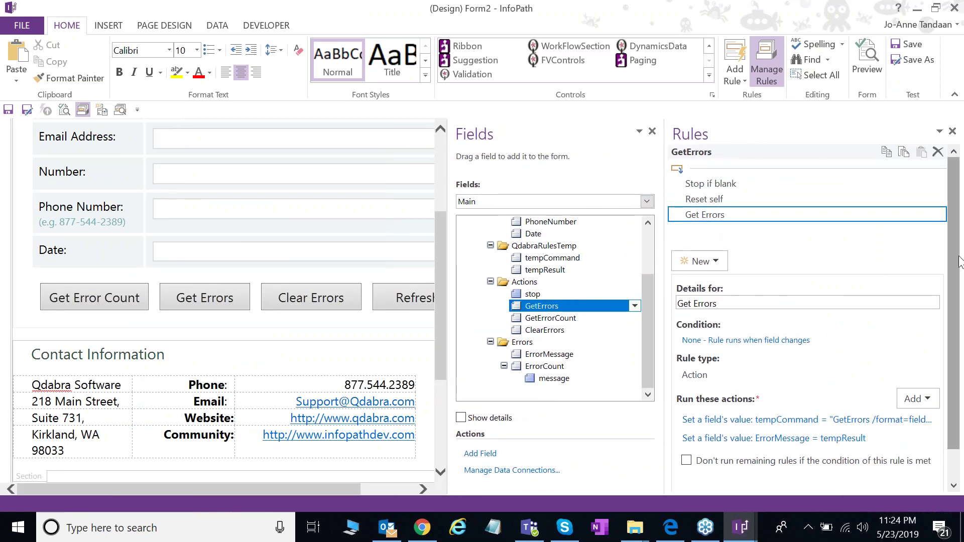
{"action": "scroll", "coordinate": [960, 281], "scroll_direction": "down", "scroll_amount": 1}
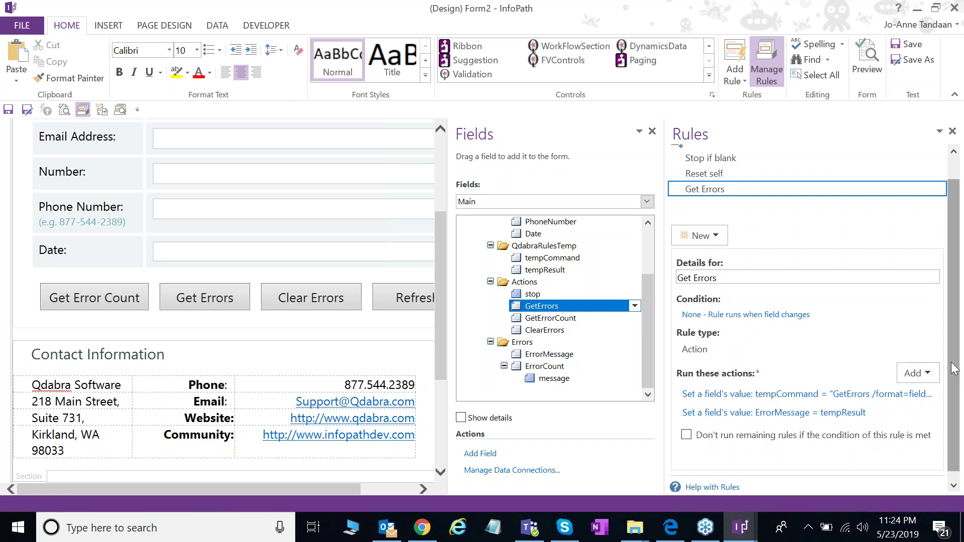
{"action": "left_click_drag", "start_coordinate": [663, 348], "coordinate": [594, 348]}
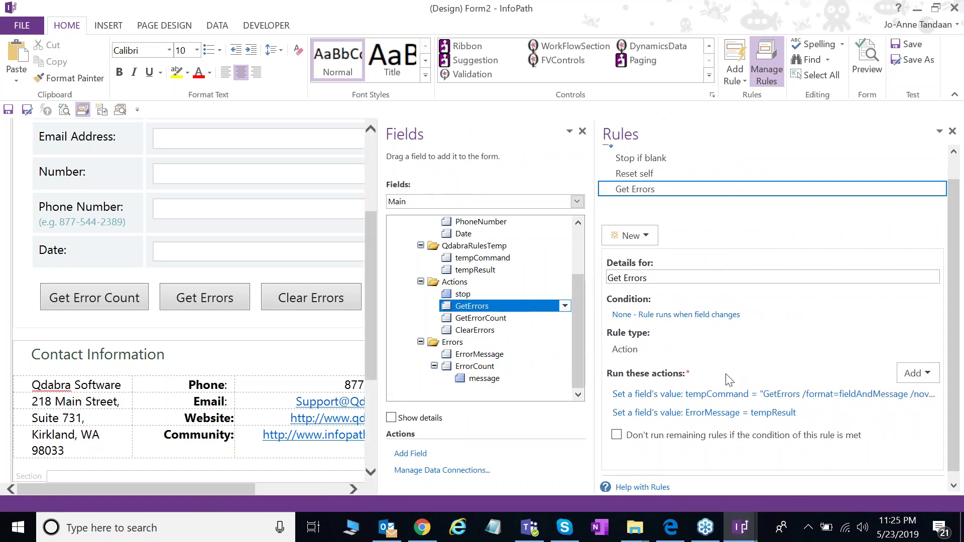
{"action": "scroll", "coordinate": [957, 383], "scroll_direction": "down", "scroll_amount": 1}
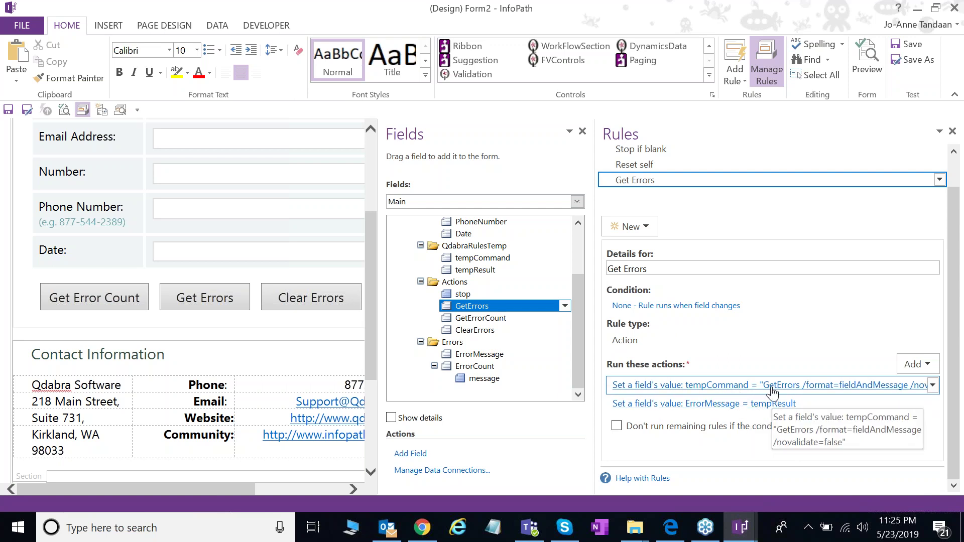
Step: Repoint the Get Errors rule's tempCommand action to the QdabraRules Command field
{"action": "left_click", "coordinate": [746, 384]}
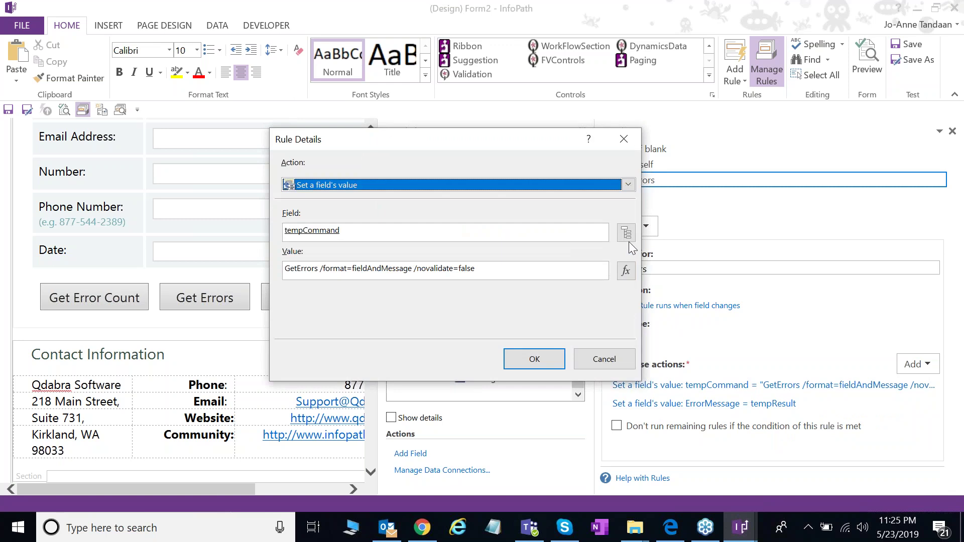
{"action": "left_click", "coordinate": [628, 235]}
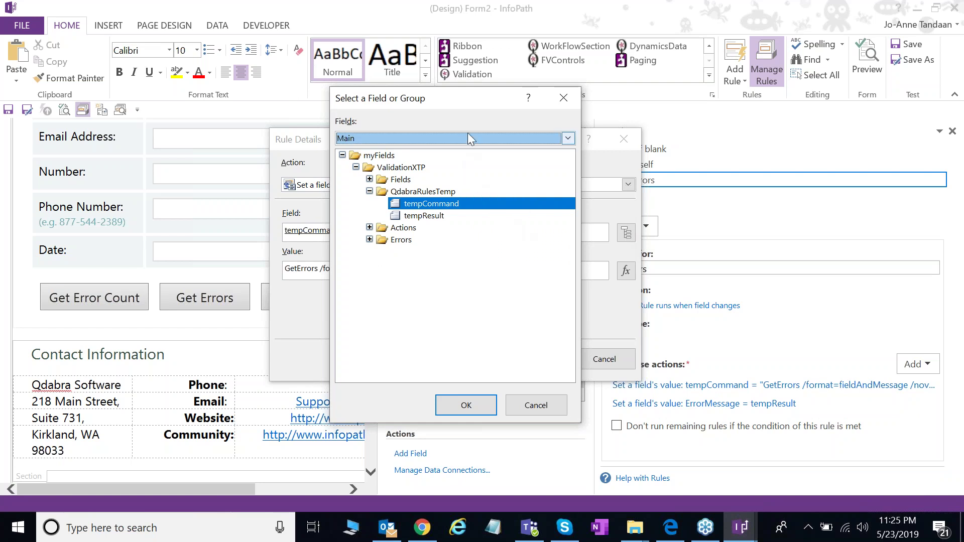
{"action": "left_click", "coordinate": [457, 138]}
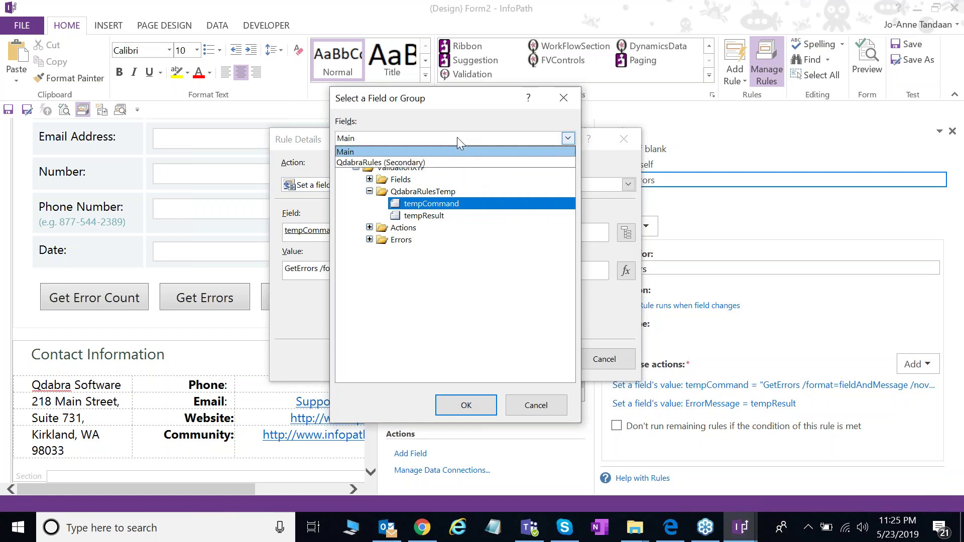
{"action": "left_click", "coordinate": [460, 150]}
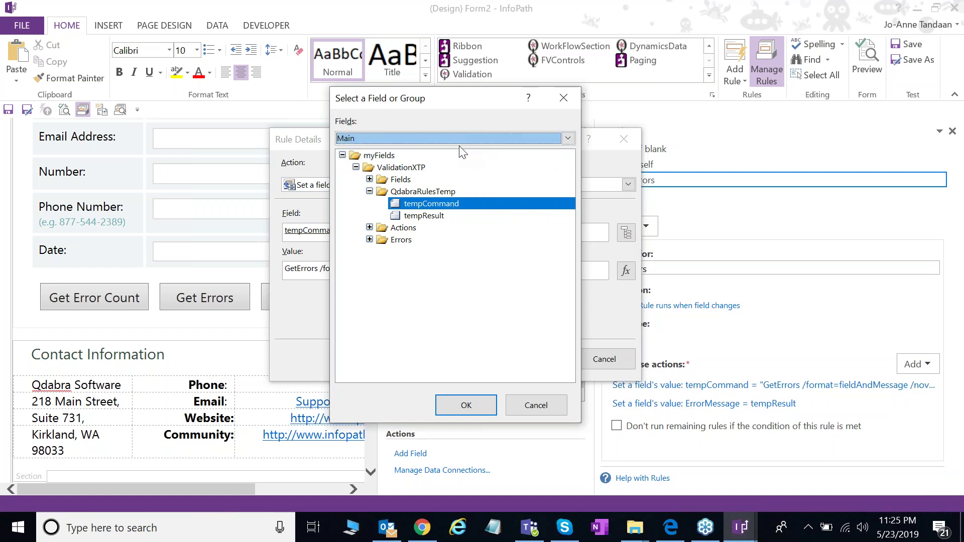
{"action": "left_click_drag", "start_coordinate": [468, 96], "coordinate": [474, 97]}
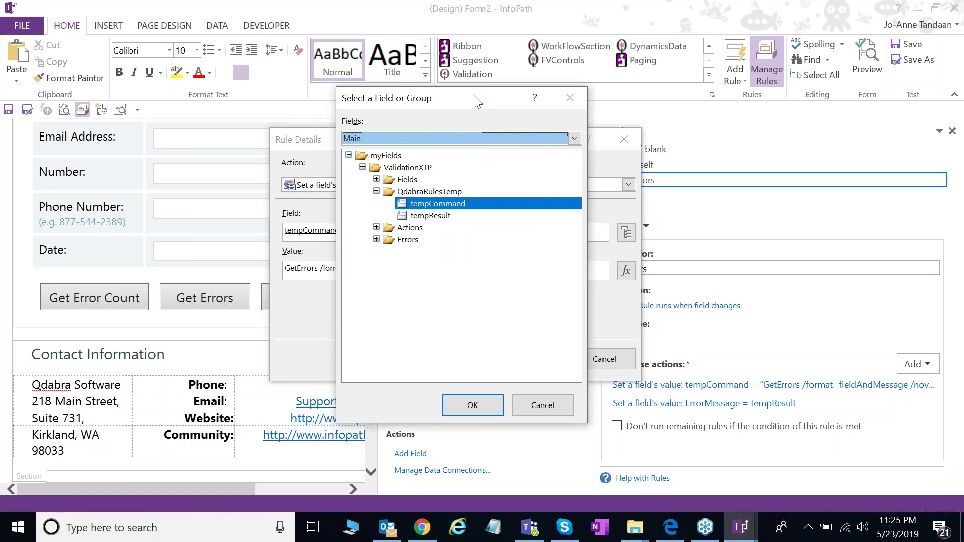
{"action": "left_click_drag", "start_coordinate": [475, 99], "coordinate": [474, 107]}
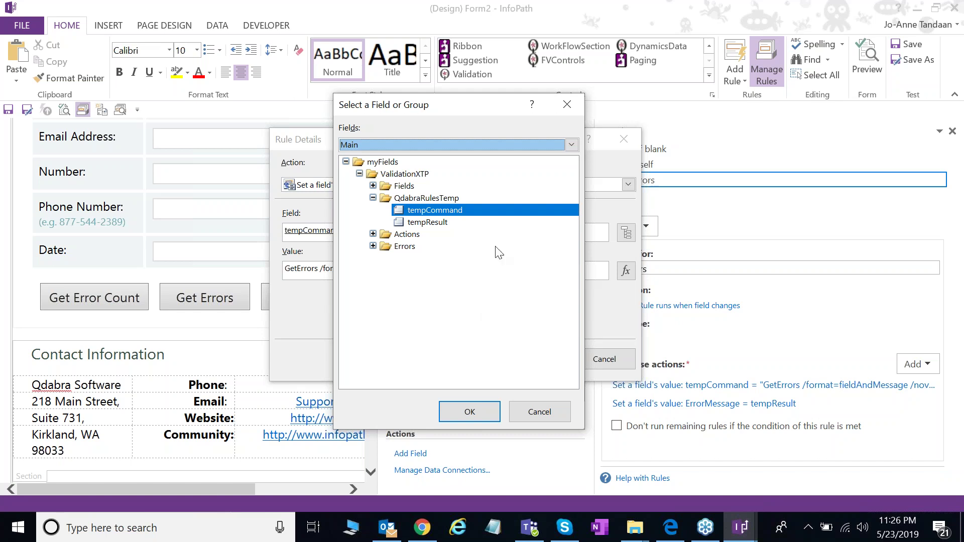
{"action": "left_click", "coordinate": [426, 145]}
{"action": "left_click", "coordinate": [401, 157]}
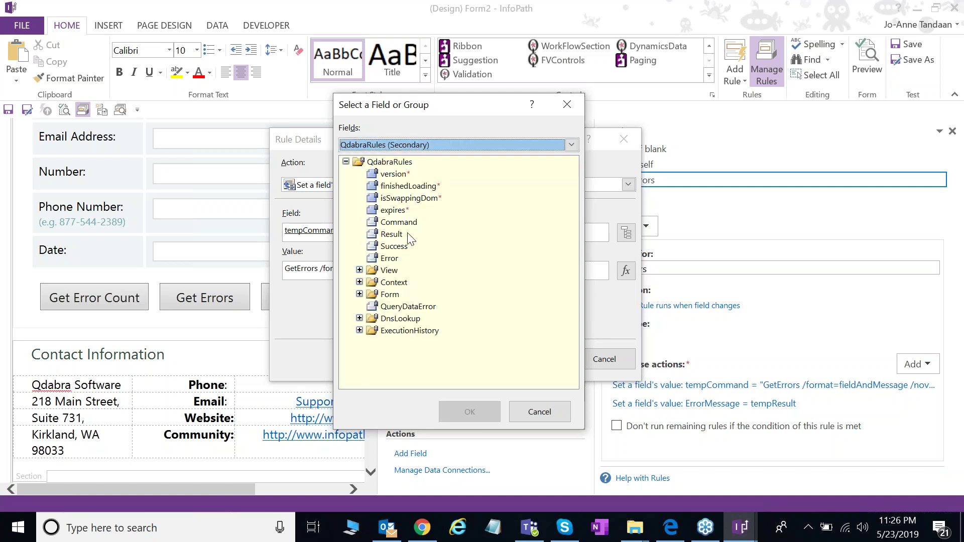
{"action": "double_click", "coordinate": [412, 222]}
{"action": "left_click", "coordinate": [558, 364]}
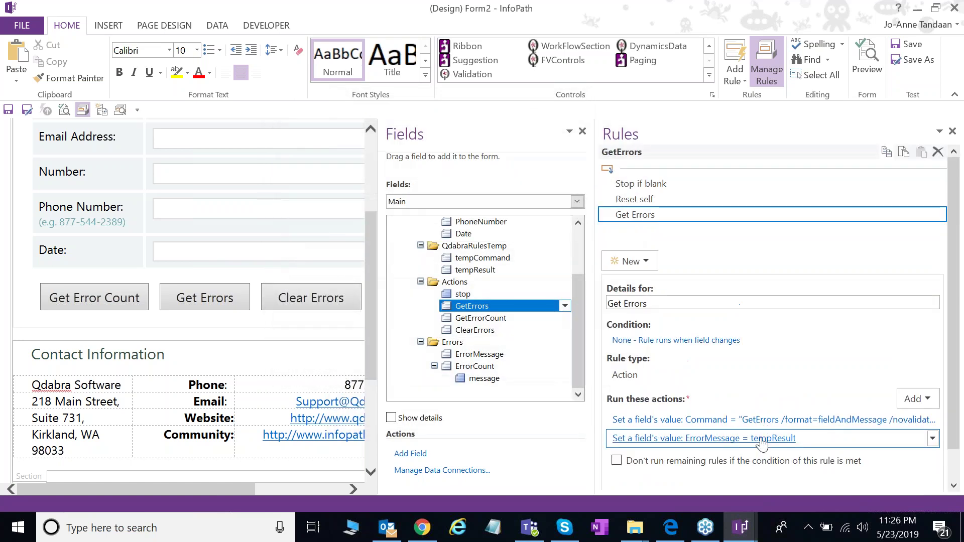
Step: Replace tempResult with QdabraRules Result in the ErrorMessage action's formula
{"action": "key", "text": "Return"}
{"action": "left_click", "coordinate": [622, 269]}
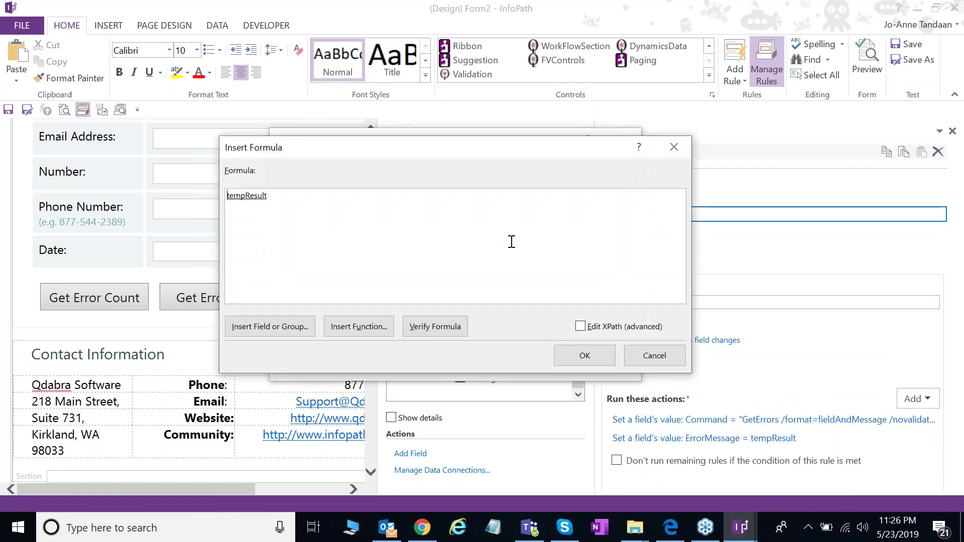
{"action": "double_click", "coordinate": [249, 201]}
{"action": "left_click", "coordinate": [568, 138]}
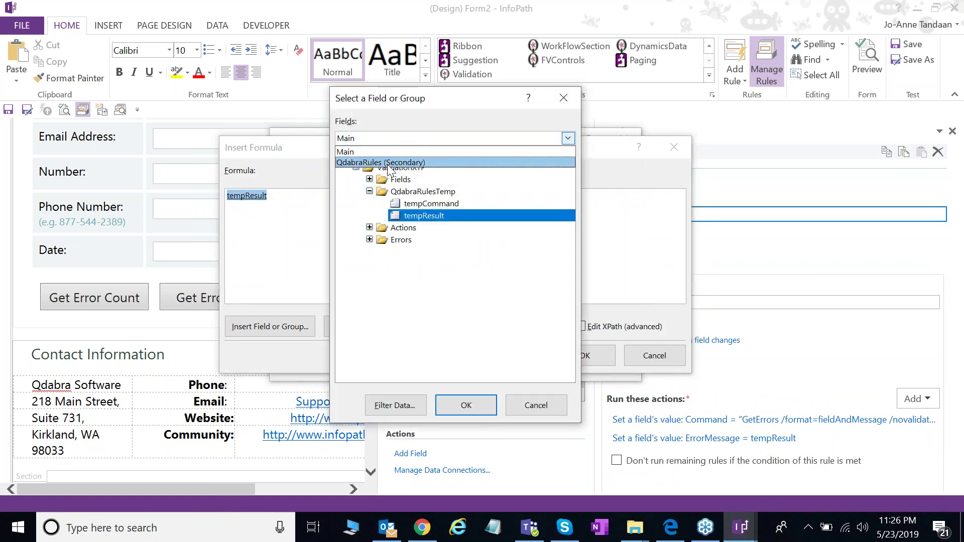
{"action": "left_click", "coordinate": [394, 160]}
{"action": "left_click", "coordinate": [388, 227]}
{"action": "left_click", "coordinate": [466, 406]}
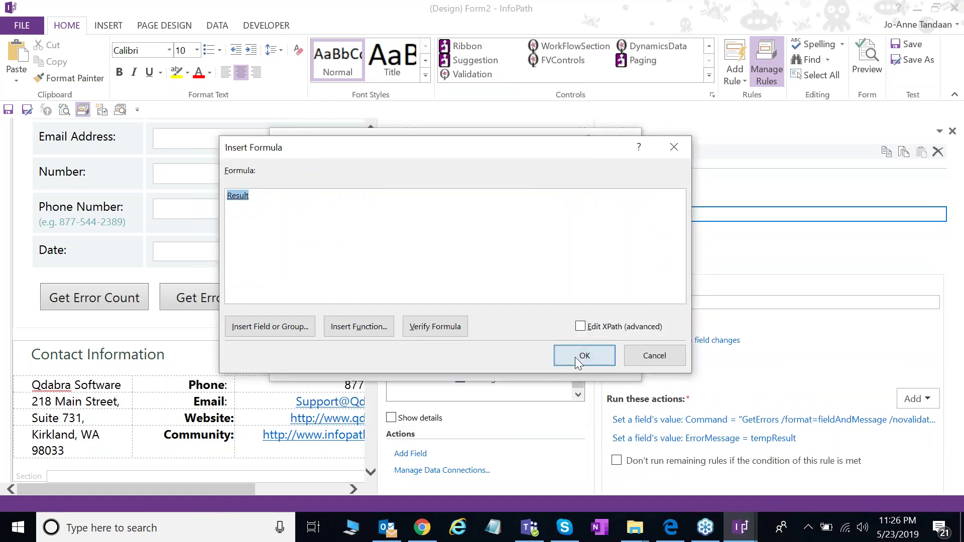
{"action": "left_click", "coordinate": [578, 361]}
{"action": "left_click", "coordinate": [528, 359]}
Step: Repoint the Get Error Count rule's tempCommand action to the QdabraRules Command field
{"action": "left_click", "coordinate": [501, 319]}
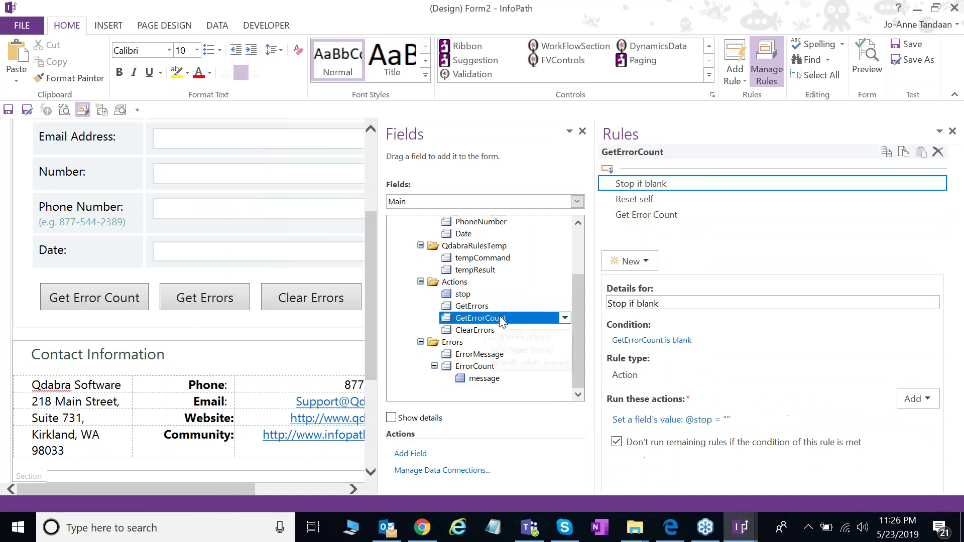
{"action": "left_click", "coordinate": [662, 216]}
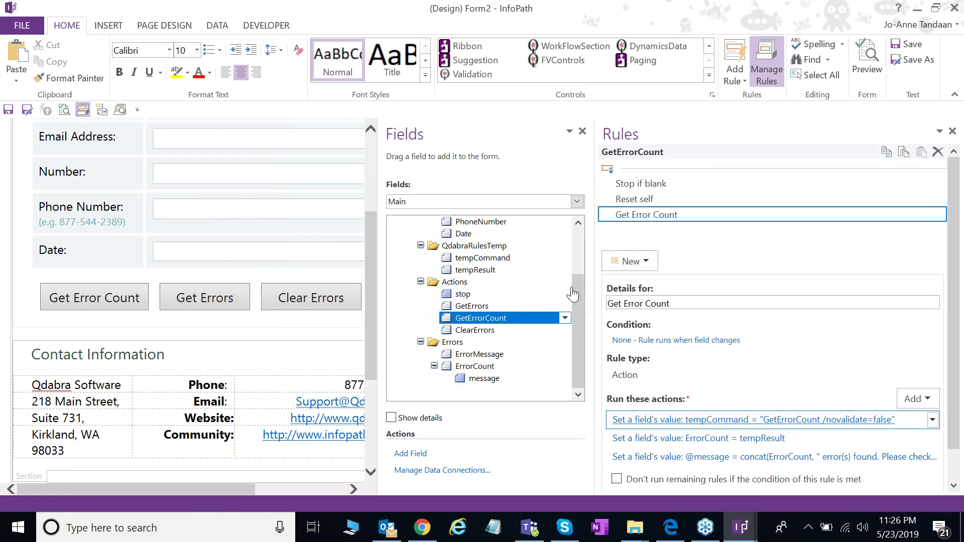
{"action": "left_click", "coordinate": [754, 420]}
{"action": "left_click", "coordinate": [626, 232]}
{"action": "left_click", "coordinate": [430, 139]}
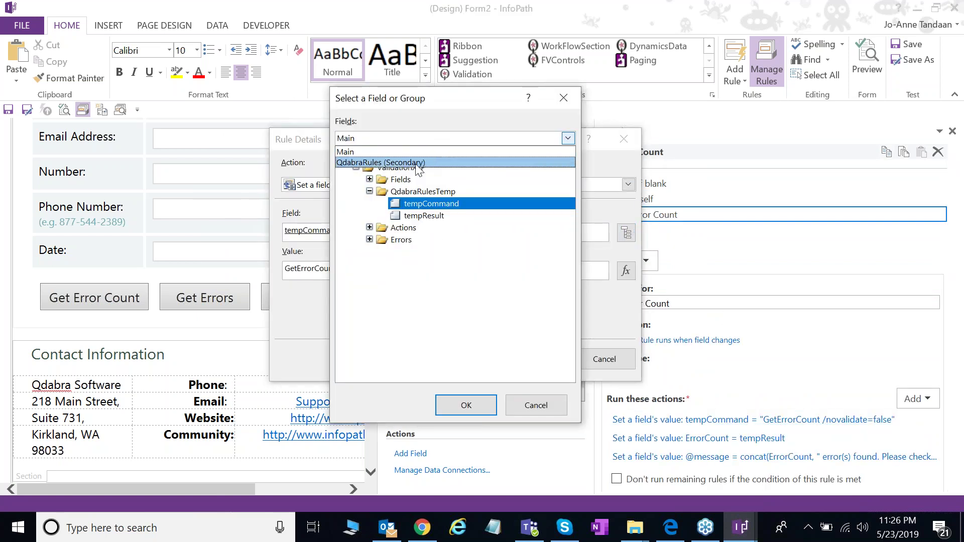
{"action": "left_click", "coordinate": [419, 162]}
{"action": "double_click", "coordinate": [402, 215]}
{"action": "left_click", "coordinate": [527, 358]}
Step: Replace tempResult with QdabraRules Result in the ErrorCount action's formula
{"action": "left_click", "coordinate": [760, 439]}
{"action": "left_click", "coordinate": [625, 272]}
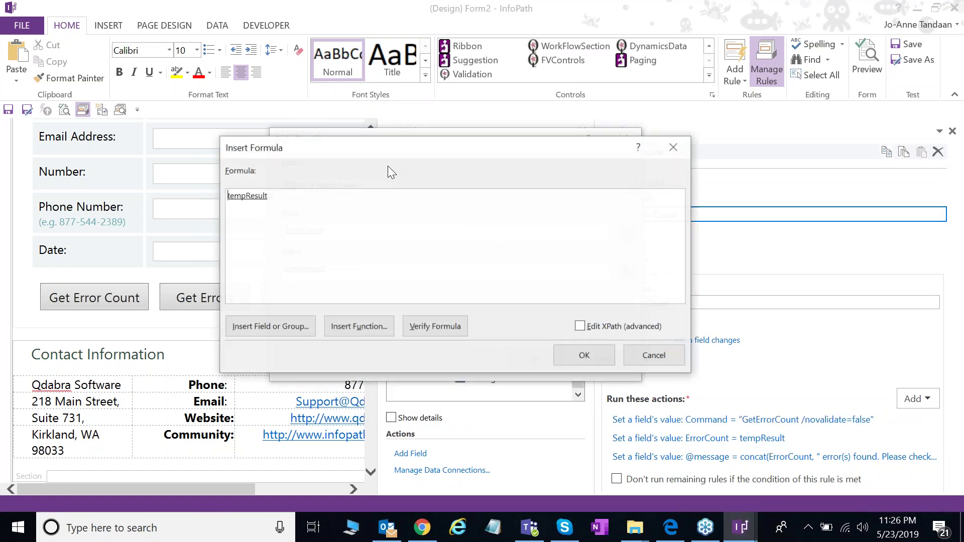
{"action": "double_click", "coordinate": [253, 195]}
{"action": "left_click", "coordinate": [438, 138]}
{"action": "left_click", "coordinate": [422, 162]}
{"action": "double_click", "coordinate": [388, 227]}
{"action": "left_click", "coordinate": [572, 360]}
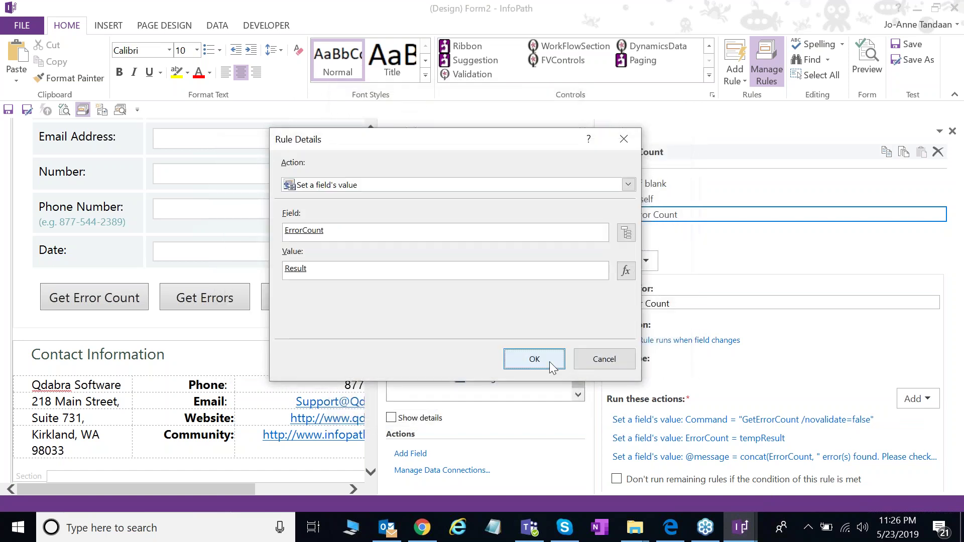
{"action": "left_click", "coordinate": [534, 359]}
{"action": "left_click", "coordinate": [490, 331]}
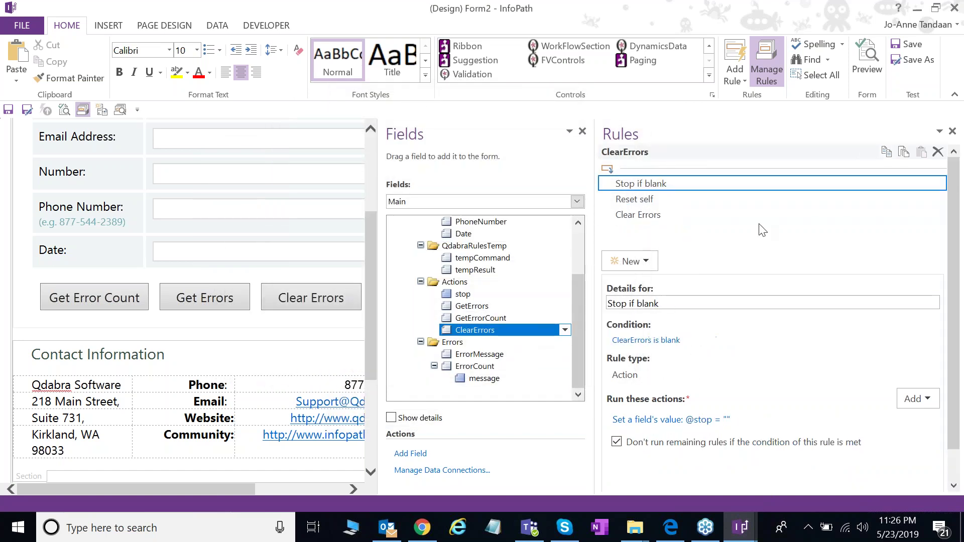
Step: In the Clear Errors rule, repoint the tempCommand action to the QdabraRules Command field
{"action": "left_click", "coordinate": [662, 216]}
{"action": "left_click", "coordinate": [695, 418]}
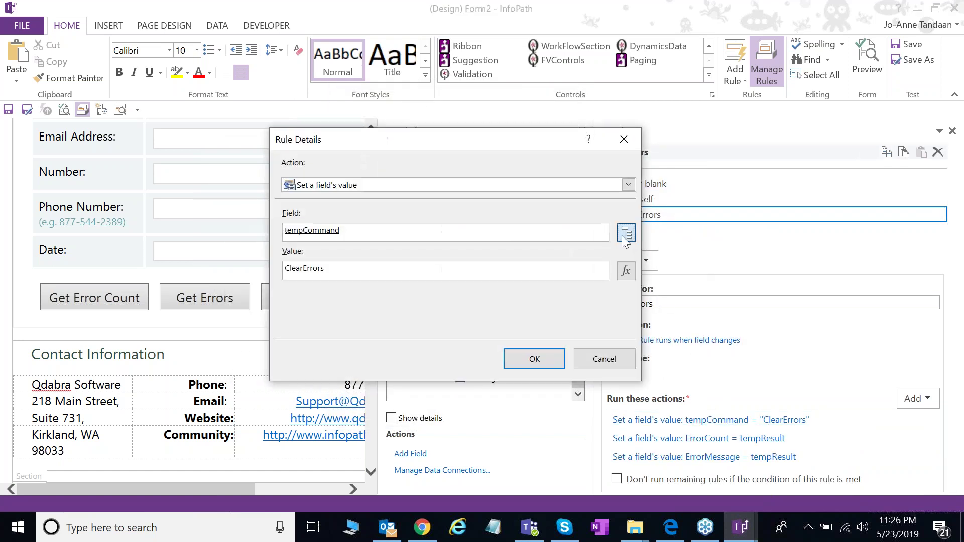
{"action": "left_click", "coordinate": [626, 234]}
{"action": "left_click", "coordinate": [568, 138]}
{"action": "left_click", "coordinate": [382, 154]}
{"action": "left_click", "coordinate": [395, 215]}
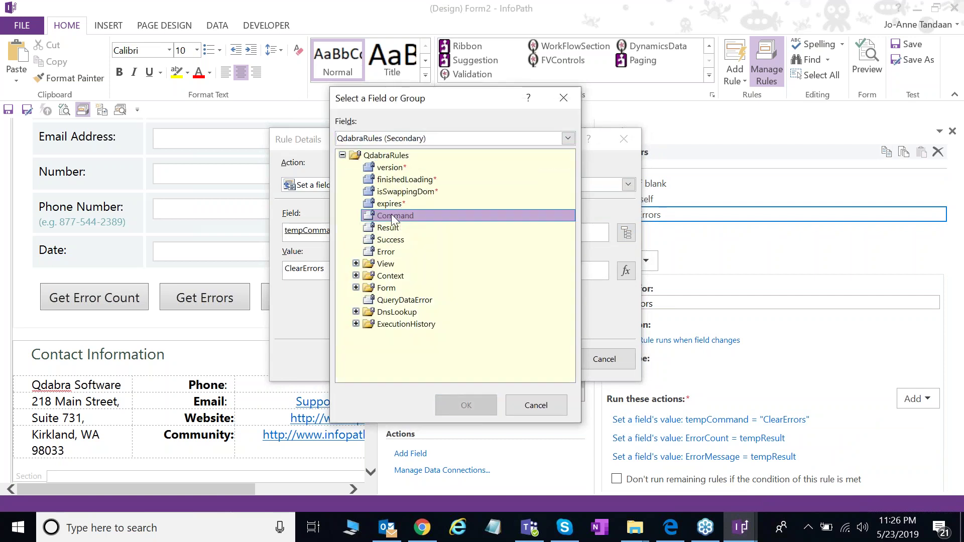
{"action": "double_click", "coordinate": [395, 216]}
{"action": "left_click", "coordinate": [557, 360]}
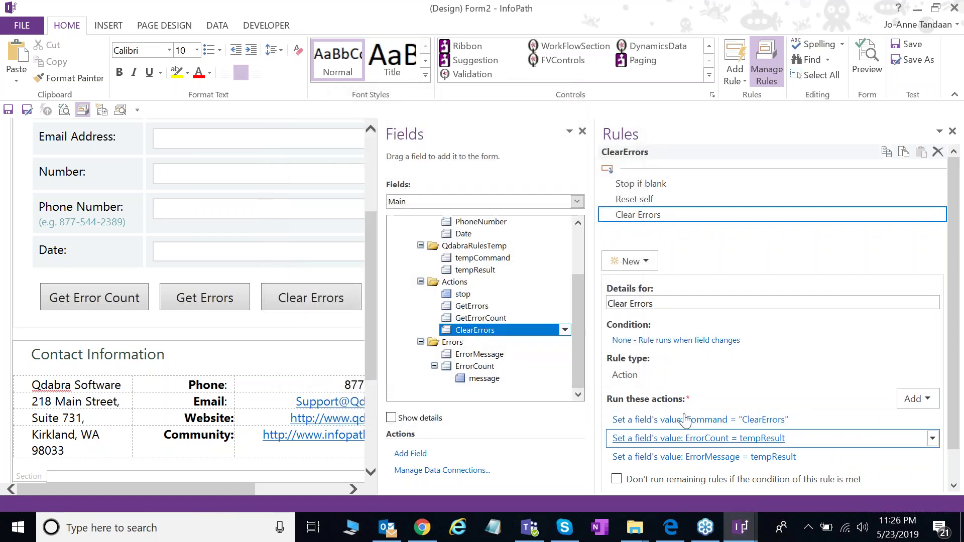
Step: Change the ErrorCount action's formula to read QdabraRules Result instead of tempResult
{"action": "left_click", "coordinate": [698, 438]}
{"action": "left_click", "coordinate": [624, 269]}
{"action": "double_click", "coordinate": [249, 195]}
{"action": "left_click", "coordinate": [270, 326]}
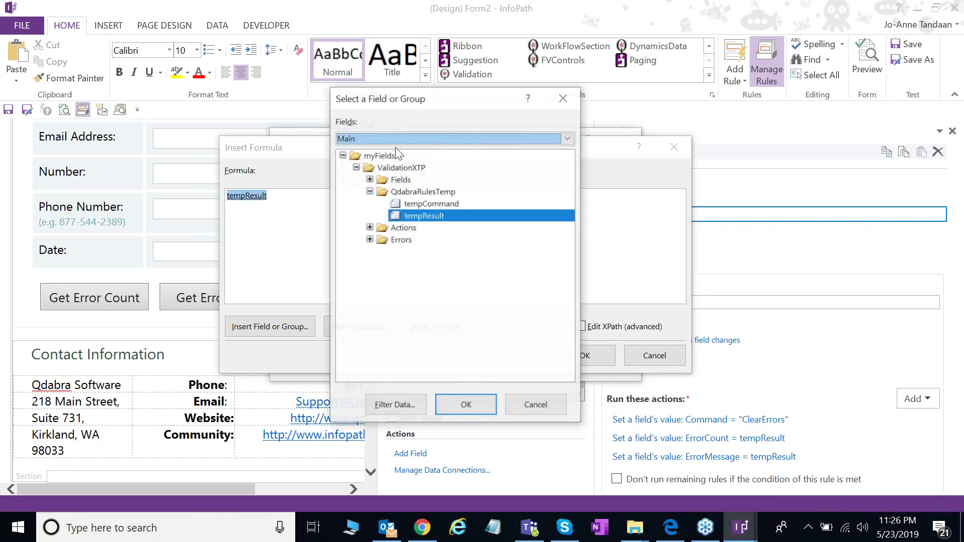
{"action": "left_click", "coordinate": [396, 139]}
{"action": "left_click", "coordinate": [386, 154]}
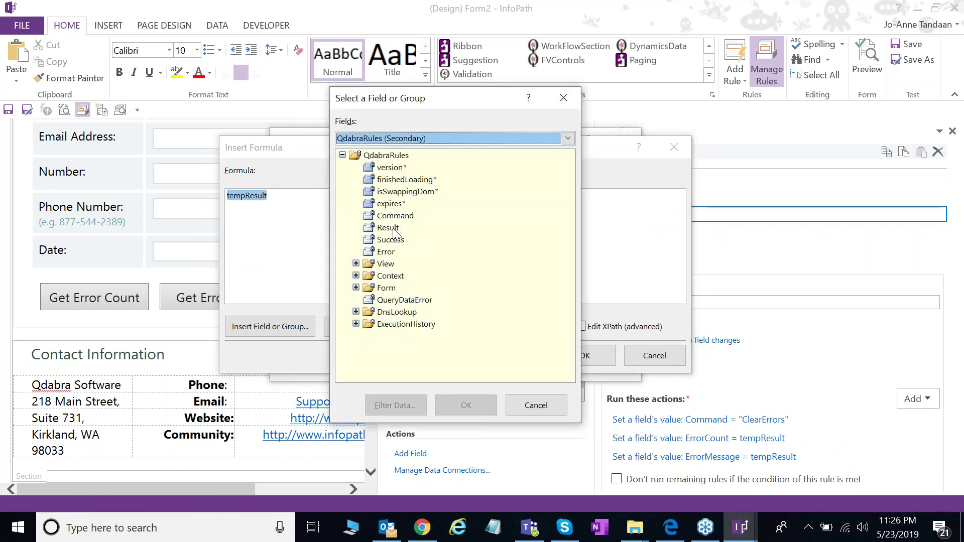
{"action": "double_click", "coordinate": [394, 228]}
{"action": "left_click", "coordinate": [558, 356]}
{"action": "left_click", "coordinate": [535, 360]}
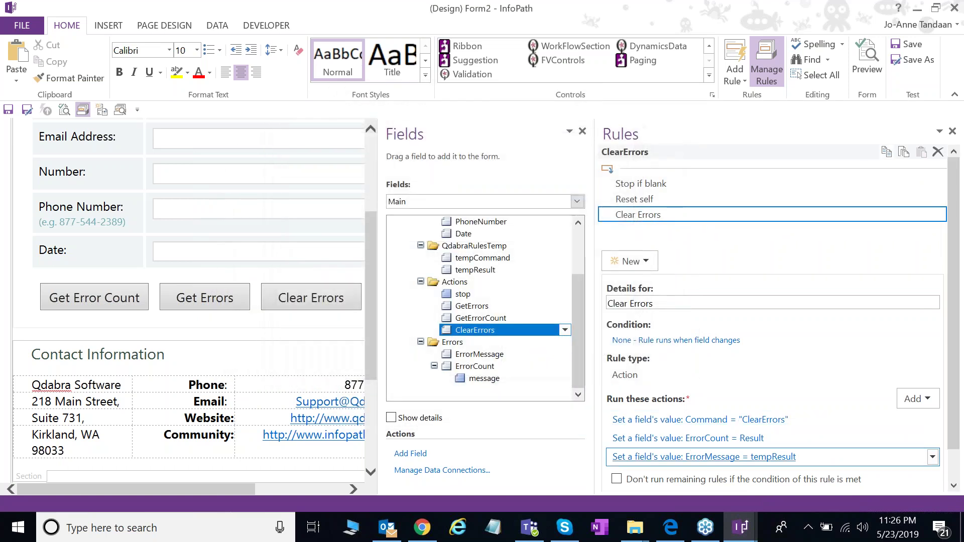
Step: Change the ErrorMessage action's formula to use Result instead of tempResult, then go to the FILE menu
{"action": "left_click", "coordinate": [708, 457]}
{"action": "left_click", "coordinate": [624, 271]}
{"action": "double_click", "coordinate": [247, 196]}
{"action": "left_click", "coordinate": [391, 137]}
{"action": "left_click", "coordinate": [417, 150]}
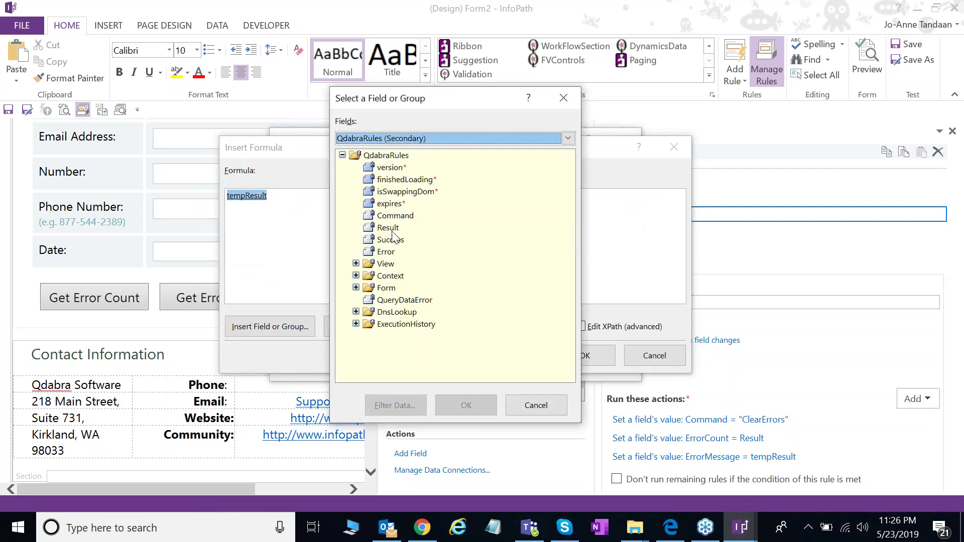
{"action": "double_click", "coordinate": [407, 239]}
{"action": "left_click", "coordinate": [582, 357]}
{"action": "left_click", "coordinate": [533, 358]}
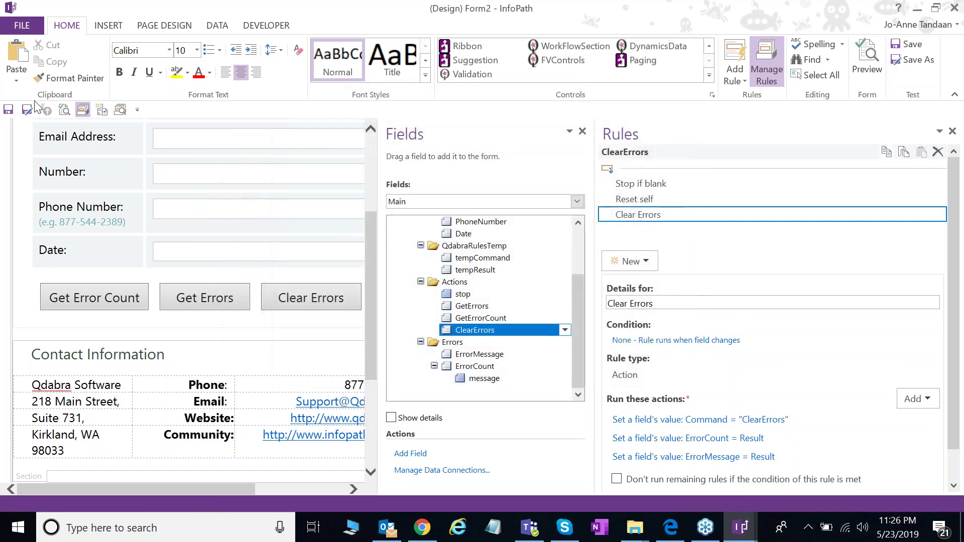
{"action": "left_click", "coordinate": [33, 30]}
Step: Save the form template as ValidationXTPDemo2.xsn in the TEST folder
{"action": "left_click", "coordinate": [20, 177]}
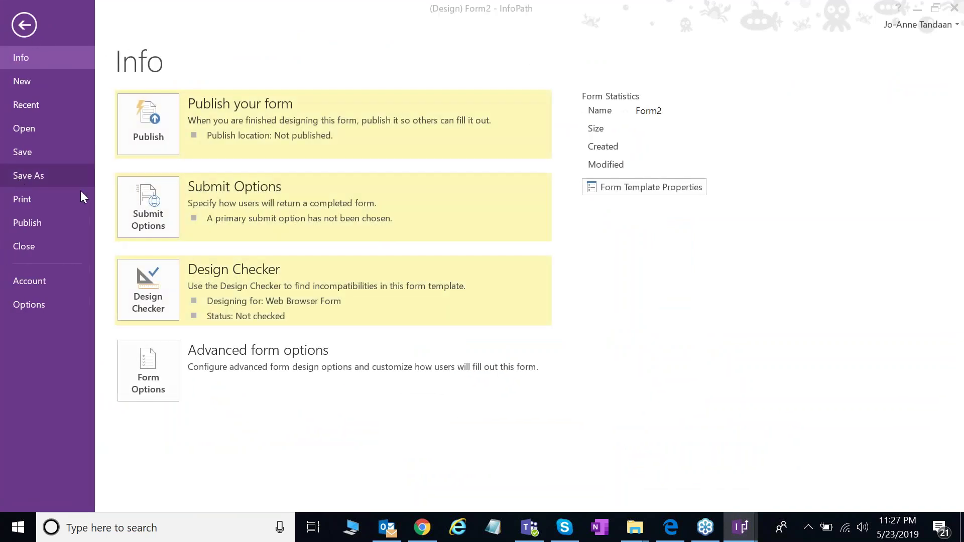
{"action": "scroll", "coordinate": [251, 241], "scroll_direction": "up", "scroll_amount": 1}
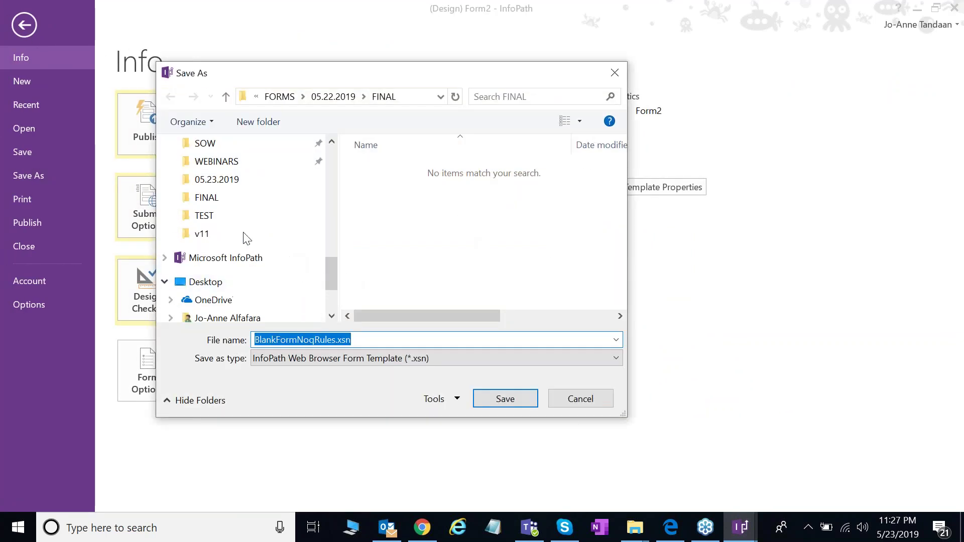
{"action": "left_click", "coordinate": [215, 201]}
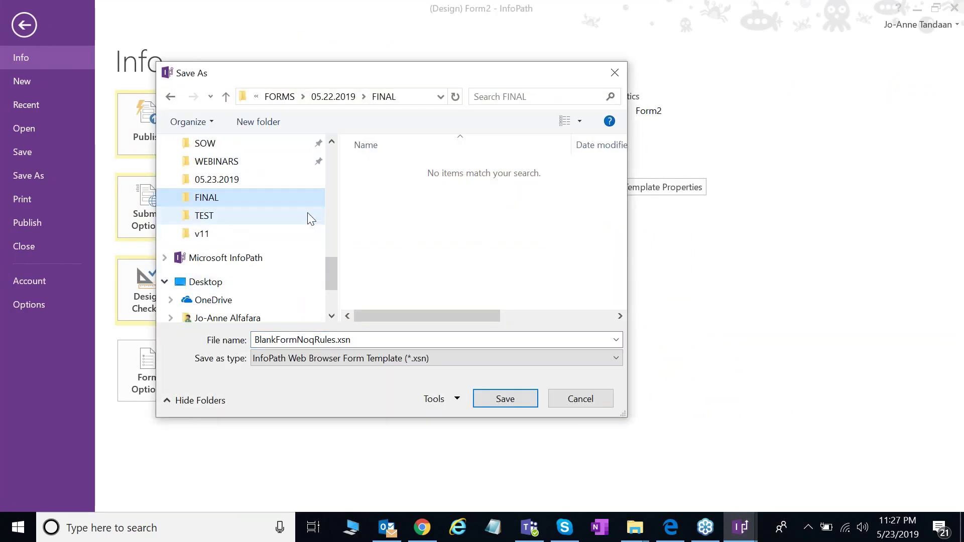
{"action": "left_click", "coordinate": [236, 217]}
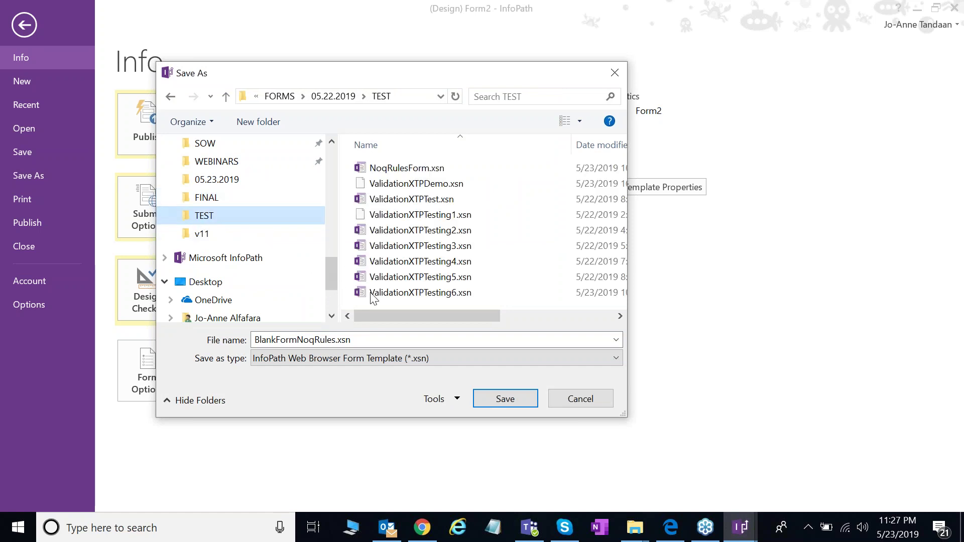
{"action": "left_click", "coordinate": [442, 183]}
{"action": "left_click", "coordinate": [333, 341]}
{"action": "left_click", "coordinate": [335, 341]}
{"action": "type", "text": "2"}
{"action": "left_click", "coordinate": [504, 399]}
Step: In FormsViewer, update ValidationXTPDemo by uploading ValidationXTPDemo2.xsn
{"action": "left_click", "coordinate": [440, 526]}
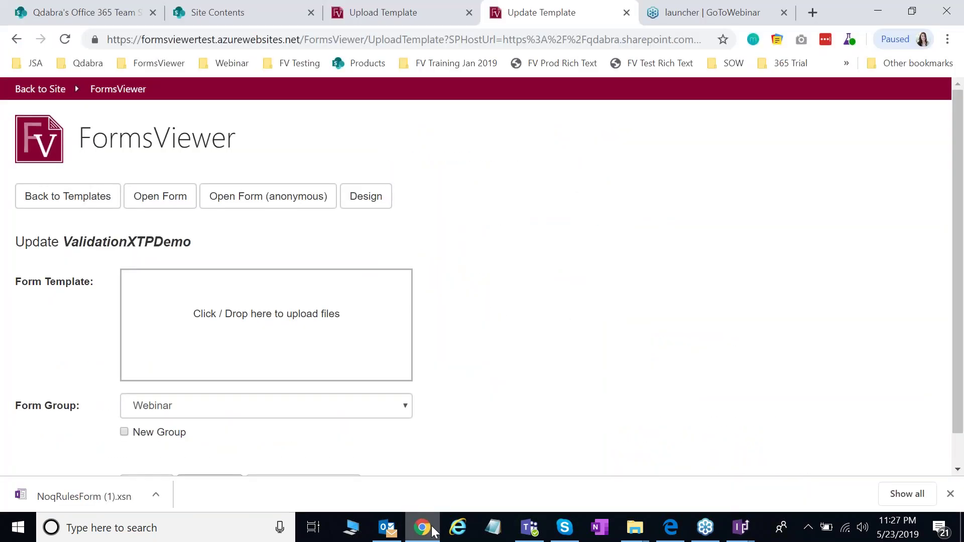
{"action": "left_click", "coordinate": [279, 349]}
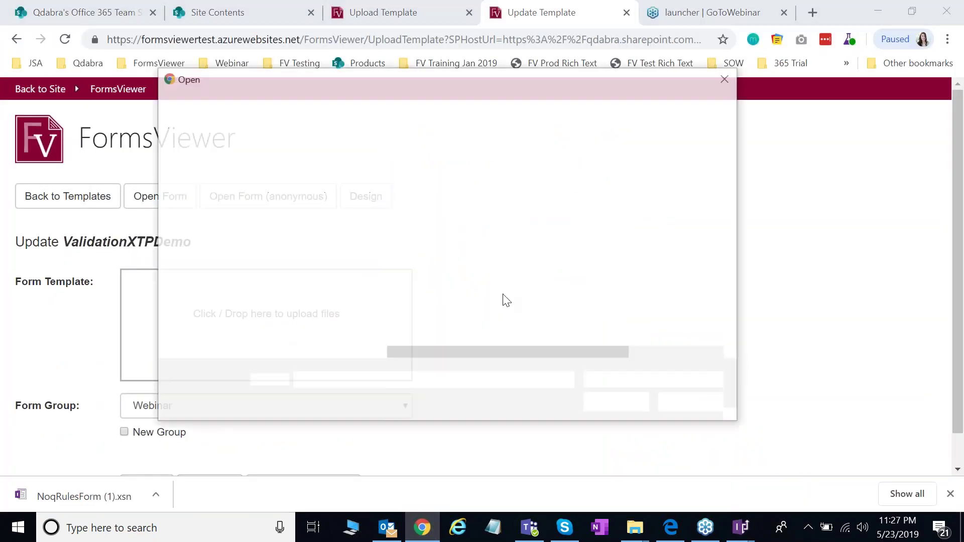
{"action": "left_click", "coordinate": [482, 206]}
{"action": "double_click", "coordinate": [482, 205]}
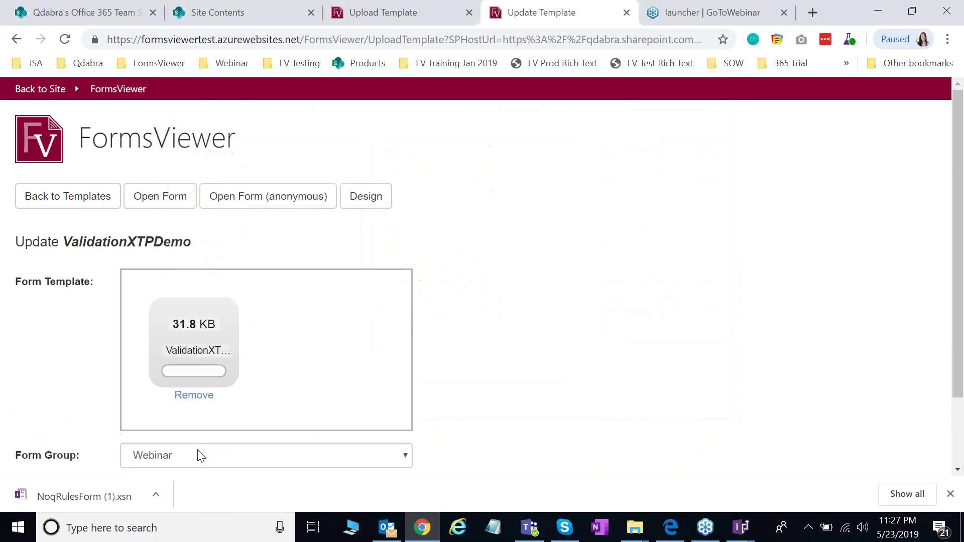
{"action": "scroll", "coordinate": [183, 467], "scroll_direction": "down", "scroll_amount": 2}
{"action": "left_click", "coordinate": [148, 461]}
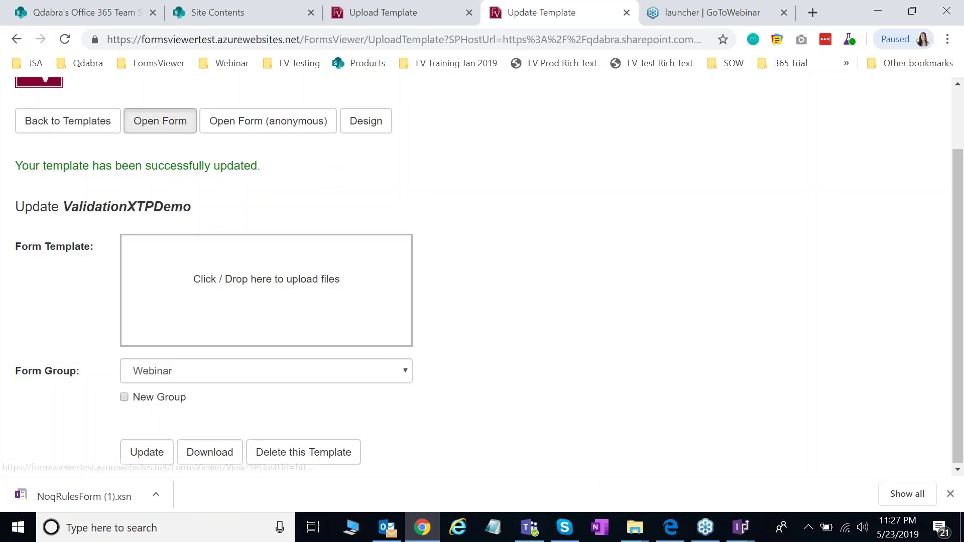
Step: Open the updated form in a new tab and try Clear Errors
{"action": "left_click", "coordinate": [161, 121]}
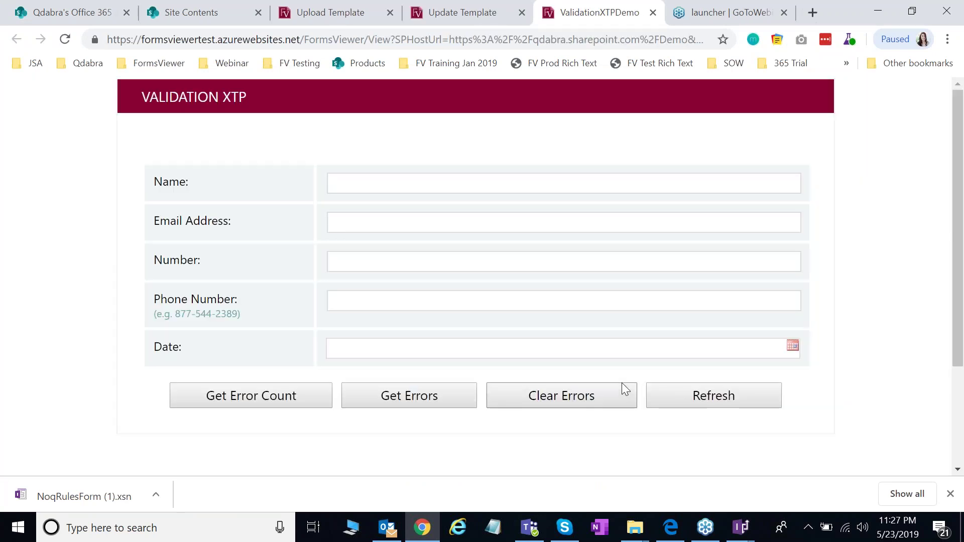
{"action": "scroll", "coordinate": [623, 380], "scroll_direction": "down", "scroll_amount": 3}
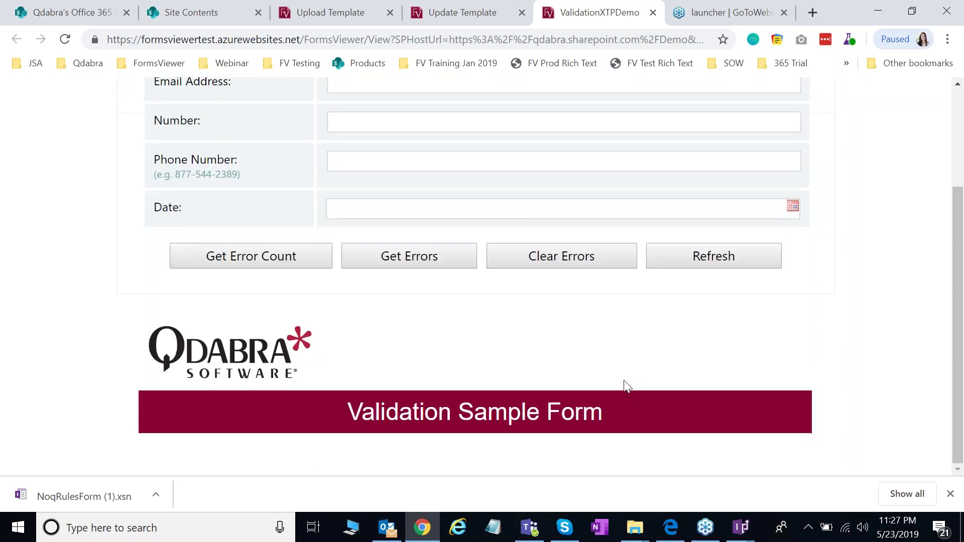
{"action": "scroll", "coordinate": [623, 381], "scroll_direction": "up", "scroll_amount": 3}
{"action": "left_click", "coordinate": [626, 385]}
{"action": "scroll", "coordinate": [403, 434], "scroll_direction": "down", "scroll_amount": 3}
{"action": "scroll", "coordinate": [249, 263], "scroll_direction": "up", "scroll_amount": 3}
{"action": "scroll", "coordinate": [417, 396], "scroll_direction": "down", "scroll_amount": 3}
{"action": "scroll", "coordinate": [377, 387], "scroll_direction": "up", "scroll_amount": 3}
Step: Return to the ValidationXTPDemo2 design window in InfoPath Designer
{"action": "left_click", "coordinate": [752, 529]}
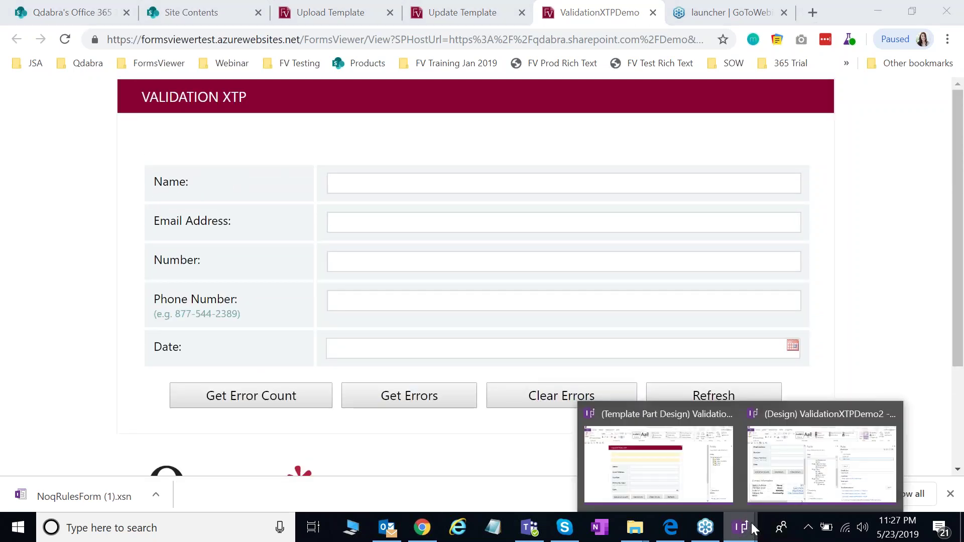
{"action": "left_click", "coordinate": [783, 482]}
{"action": "left_click_drag", "start_coordinate": [372, 319], "coordinate": [372, 391]}
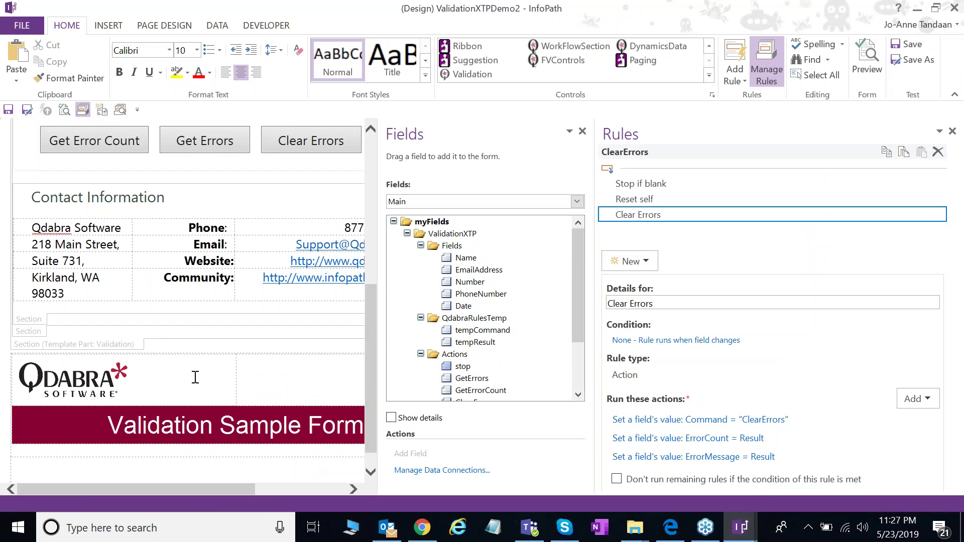
Step: Delete the Validation template part section, then undo to restore it
{"action": "left_click", "coordinate": [135, 346]}
{"action": "key", "text": "Delete"}
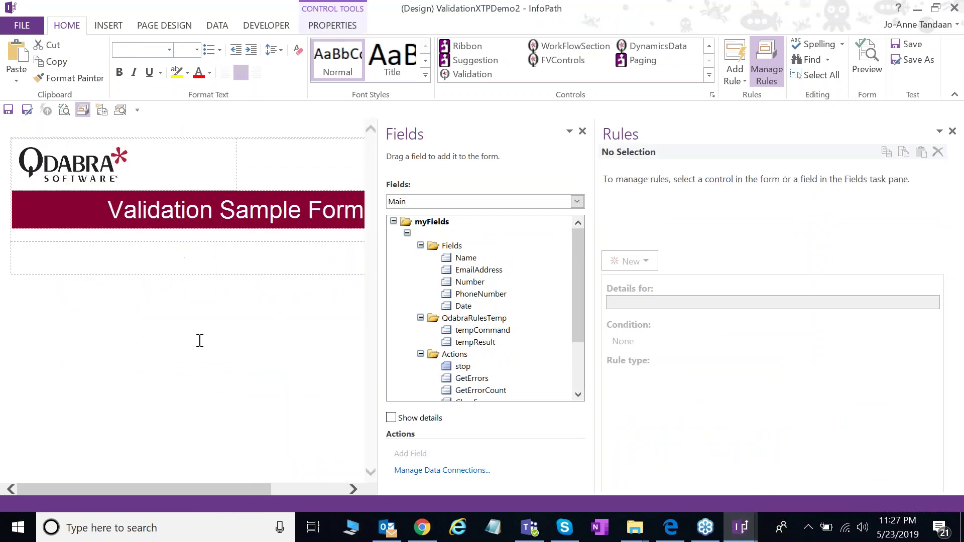
{"action": "left_click", "coordinate": [135, 260]}
{"action": "key", "text": "ctrl+z"}
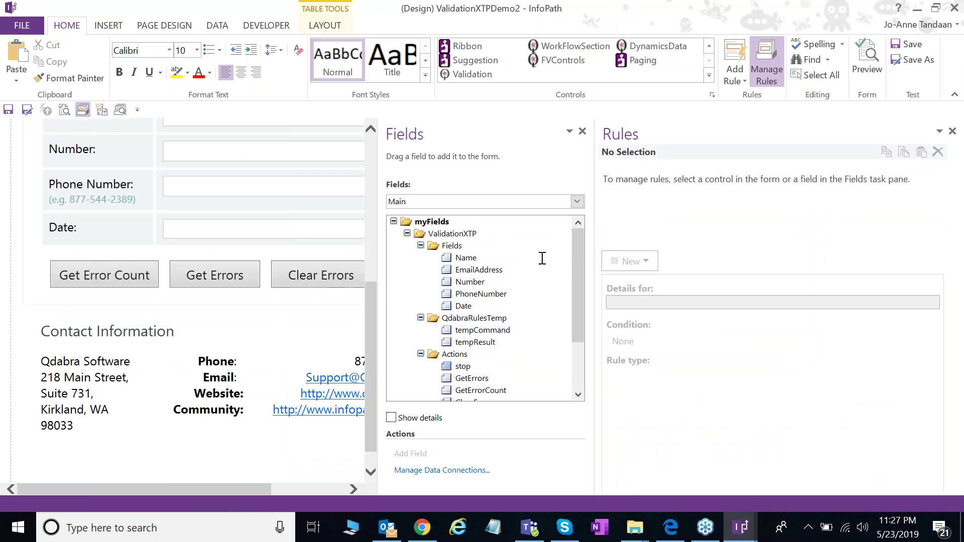
Step: Close the Rules pane and pick a new template file to upload in FormsViewer
{"action": "left_click", "coordinate": [953, 131]}
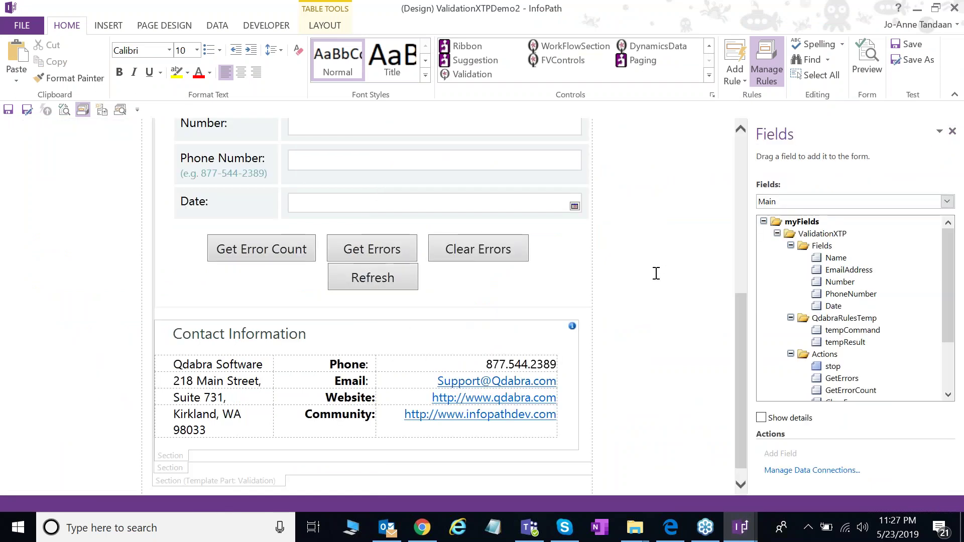
{"action": "scroll", "coordinate": [633, 297], "scroll_direction": "up", "scroll_amount": 10}
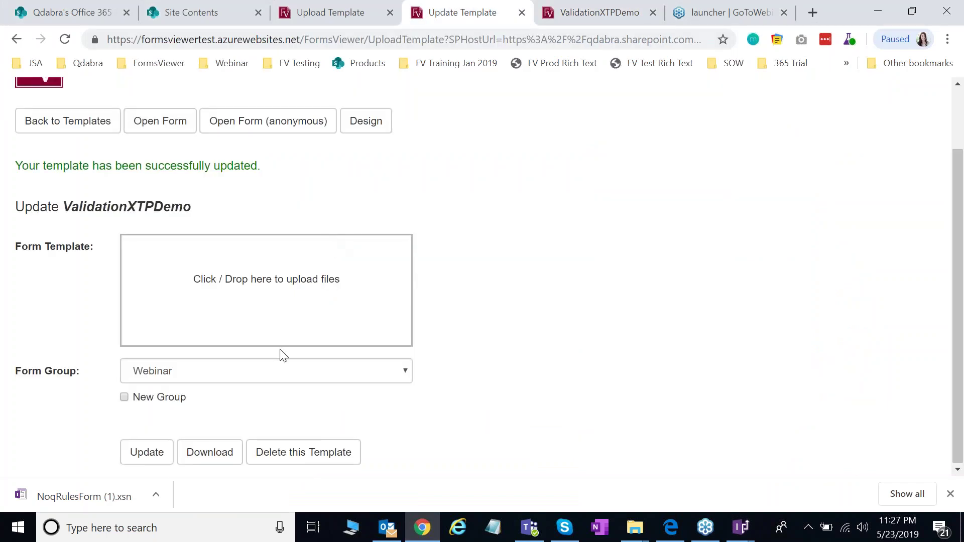
{"action": "left_click", "coordinate": [360, 316]}
Step: Upload ValidationXTPDemo2.xsn to update ValidationXTPDemo and open the Validation Sample Form in a new tab
{"action": "double_click", "coordinate": [483, 208]}
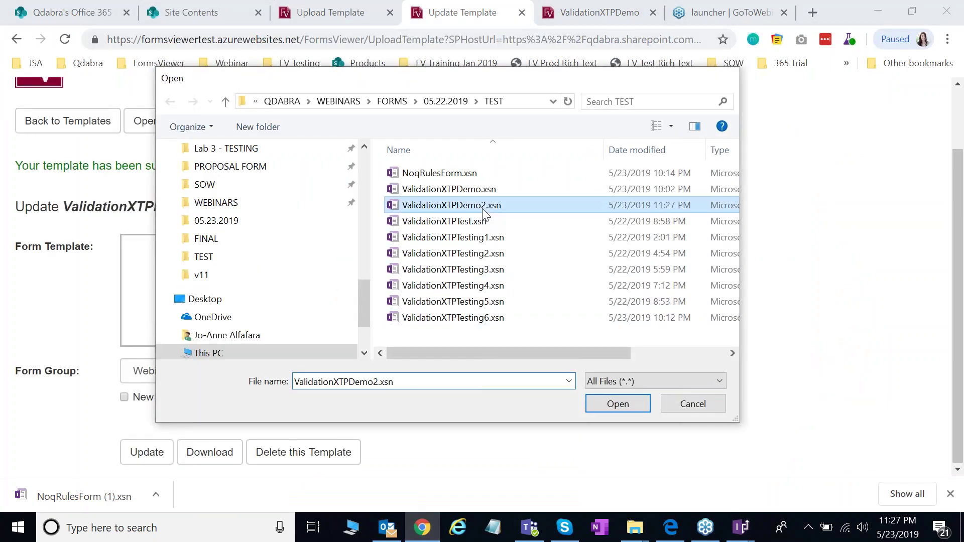
{"action": "left_click", "coordinate": [166, 451]}
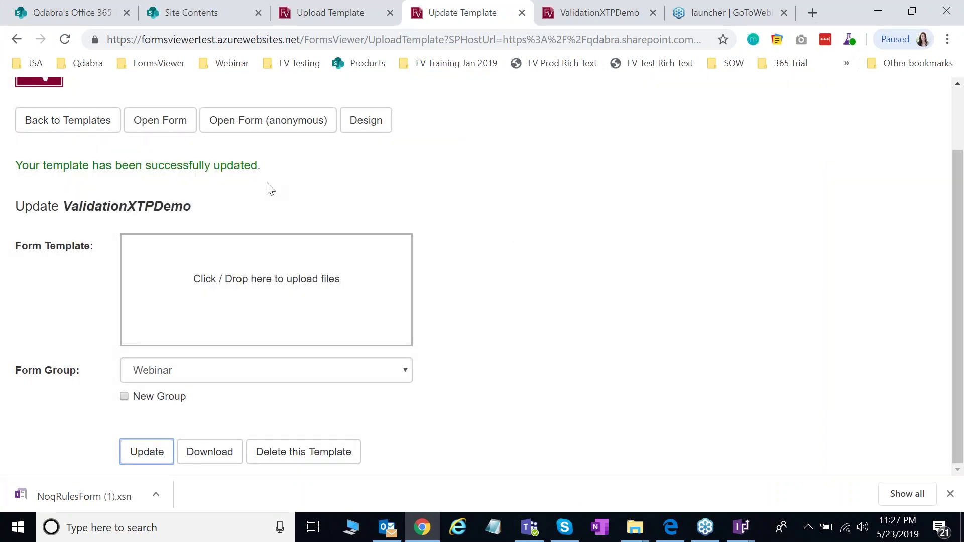
{"action": "left_click", "coordinate": [160, 111]}
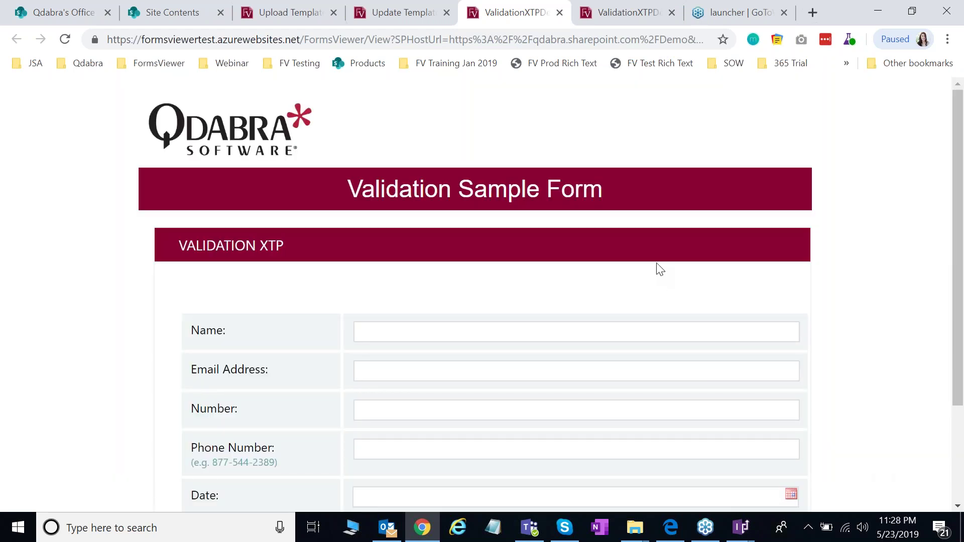
Step: Count and list the empty form's validation errors
{"action": "scroll", "coordinate": [647, 249], "scroll_direction": "down", "scroll_amount": 2}
{"action": "scroll", "coordinate": [649, 254], "scroll_direction": "up", "scroll_amount": 1}
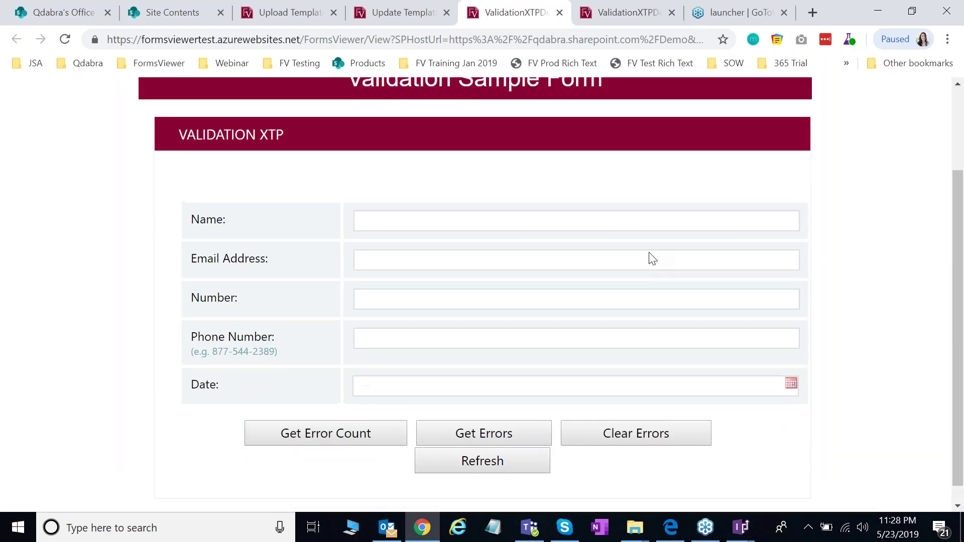
{"action": "scroll", "coordinate": [653, 259], "scroll_direction": "down", "scroll_amount": 1}
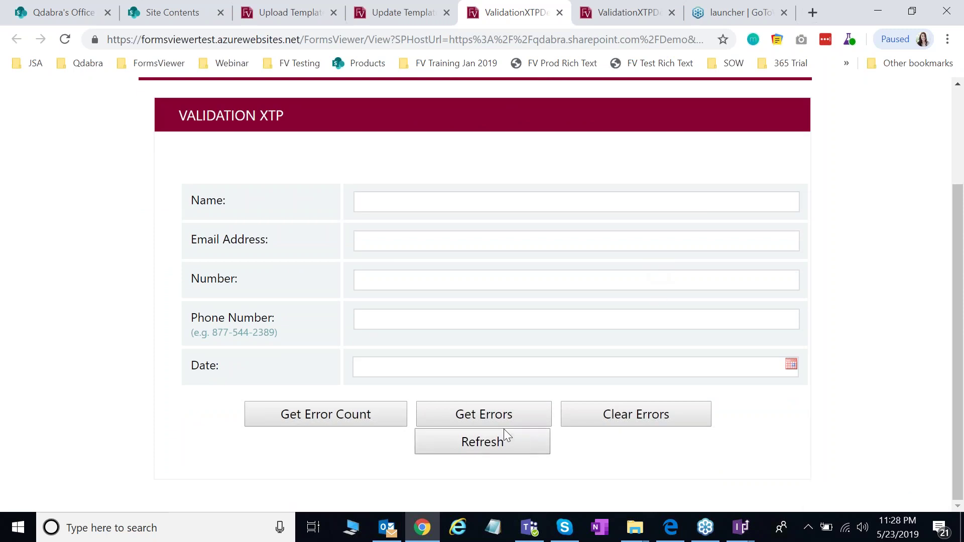
{"action": "scroll", "coordinate": [711, 406], "scroll_direction": "up", "scroll_amount": 1}
{"action": "scroll", "coordinate": [706, 413], "scroll_direction": "down", "scroll_amount": 1}
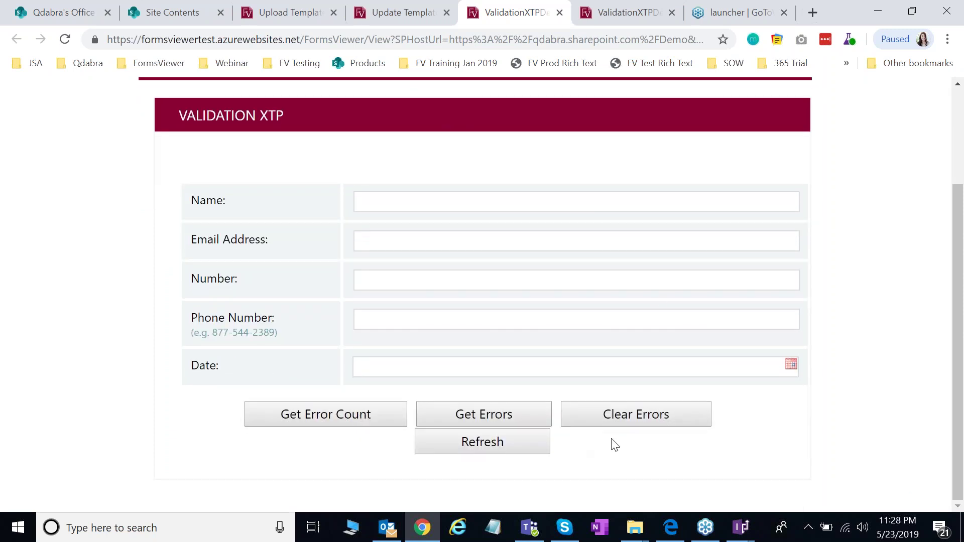
{"action": "scroll", "coordinate": [615, 412], "scroll_direction": "up", "scroll_amount": 1}
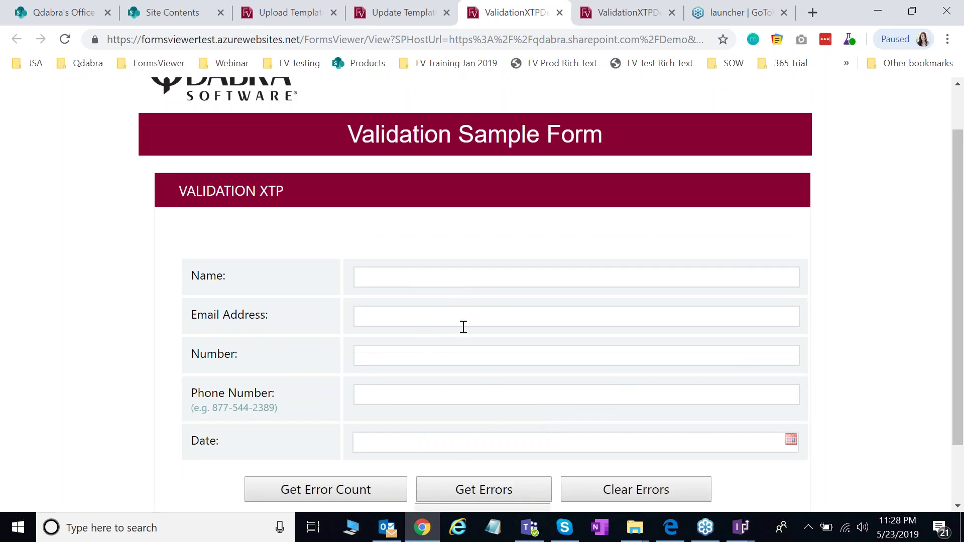
{"action": "left_click", "coordinate": [359, 498]}
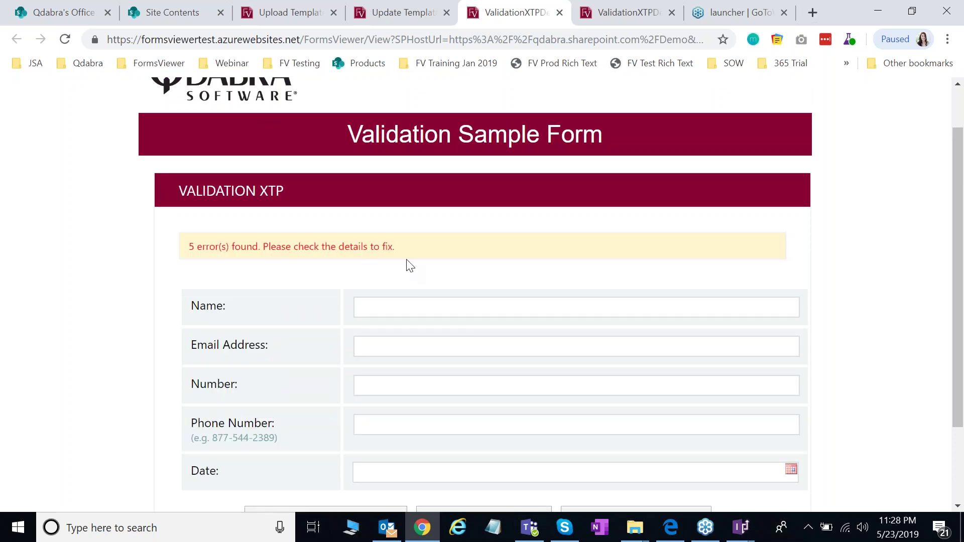
{"action": "scroll", "coordinate": [236, 268], "scroll_direction": "down", "scroll_amount": 1}
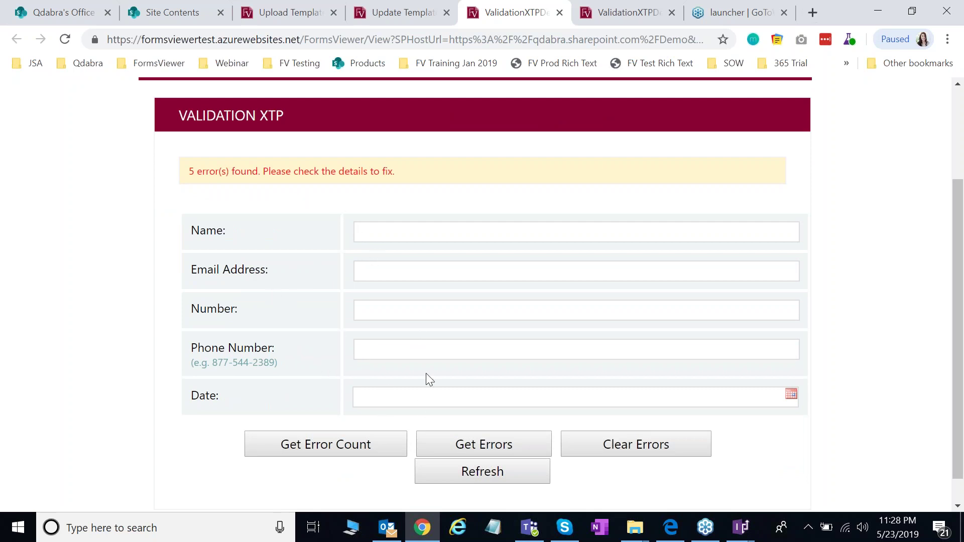
{"action": "left_click", "coordinate": [504, 450]}
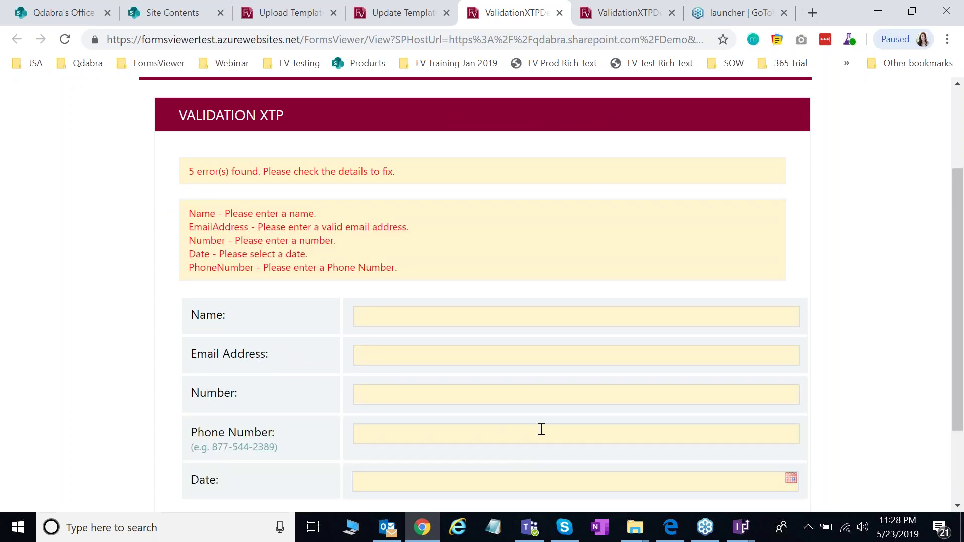
{"action": "scroll", "coordinate": [536, 427], "scroll_direction": "down", "scroll_amount": 1}
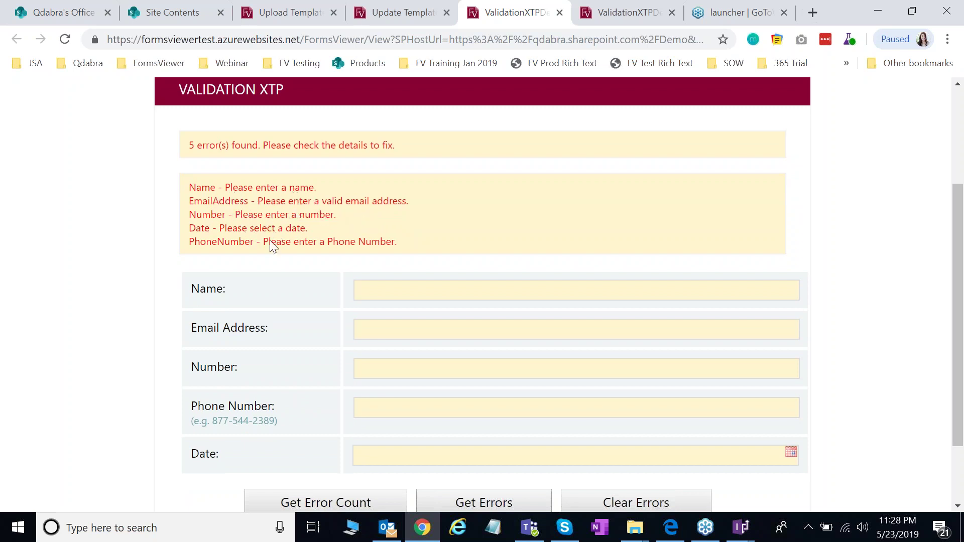
Step: Enter the person's full name in Name and refresh the error count and details
{"action": "left_click", "coordinate": [387, 297]}
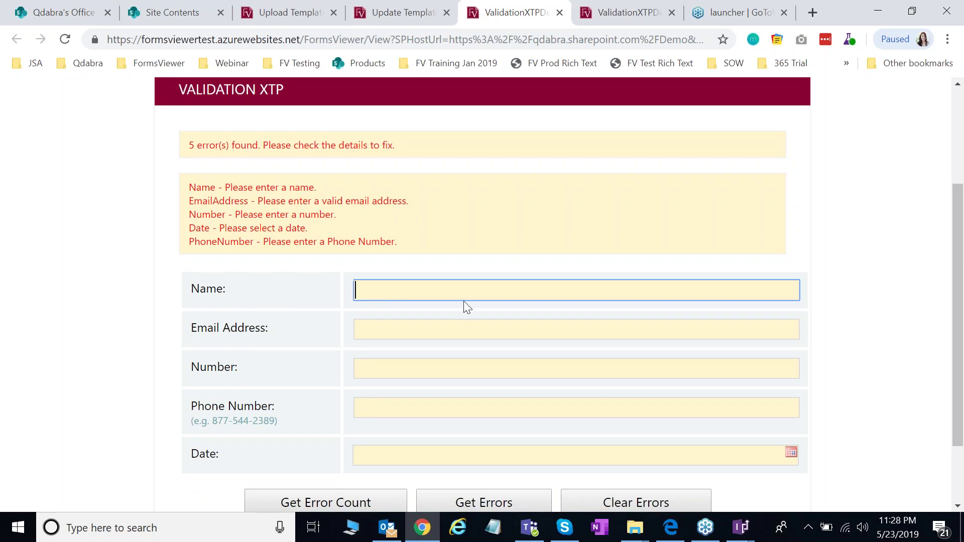
{"action": "key", "text": "Tab"}
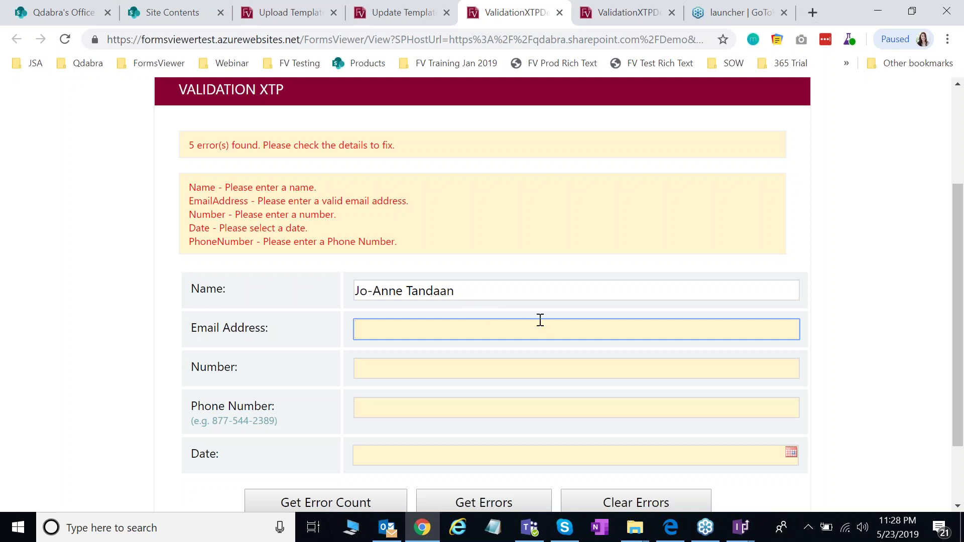
{"action": "scroll", "coordinate": [321, 482], "scroll_direction": "down", "scroll_amount": 1}
{"action": "left_click", "coordinate": [330, 494]}
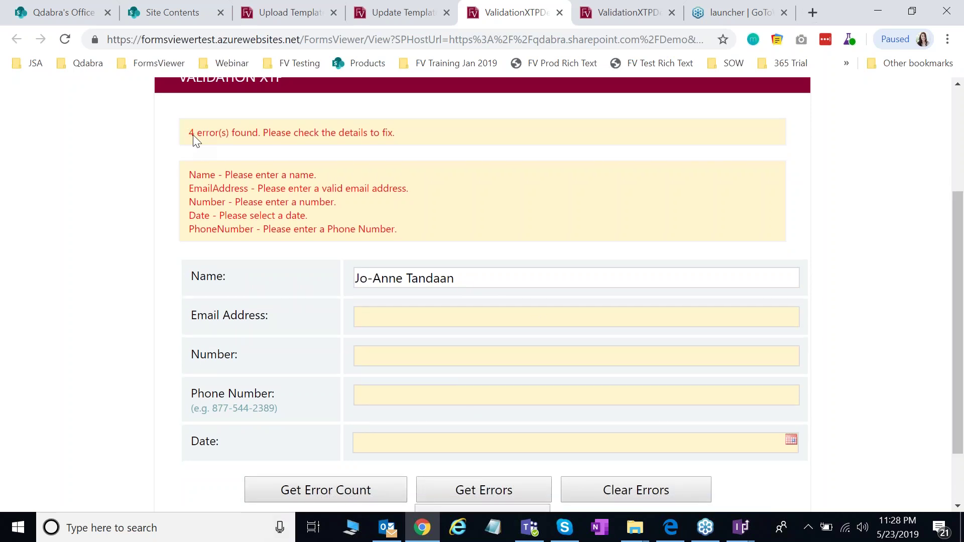
{"action": "left_click", "coordinate": [468, 497]}
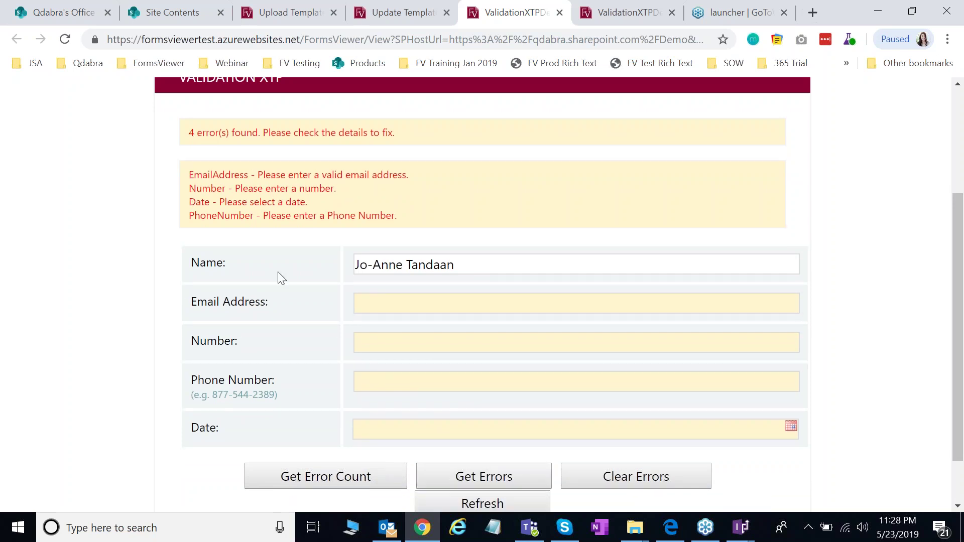
{"action": "scroll", "coordinate": [332, 209], "scroll_direction": "up", "scroll_amount": 1}
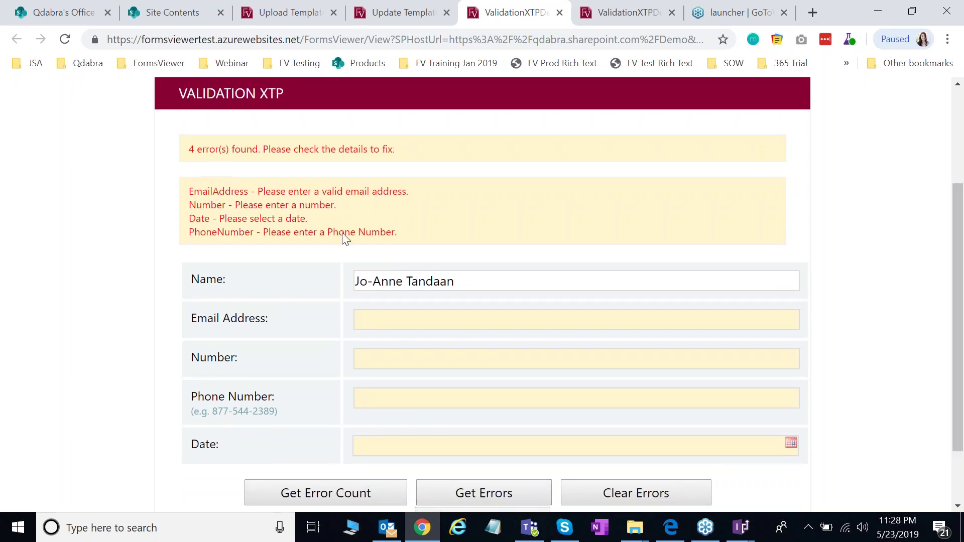
Step: Enter the person's e-mail address in Email Address and refresh the validation errors
{"action": "left_click", "coordinate": [443, 324]}
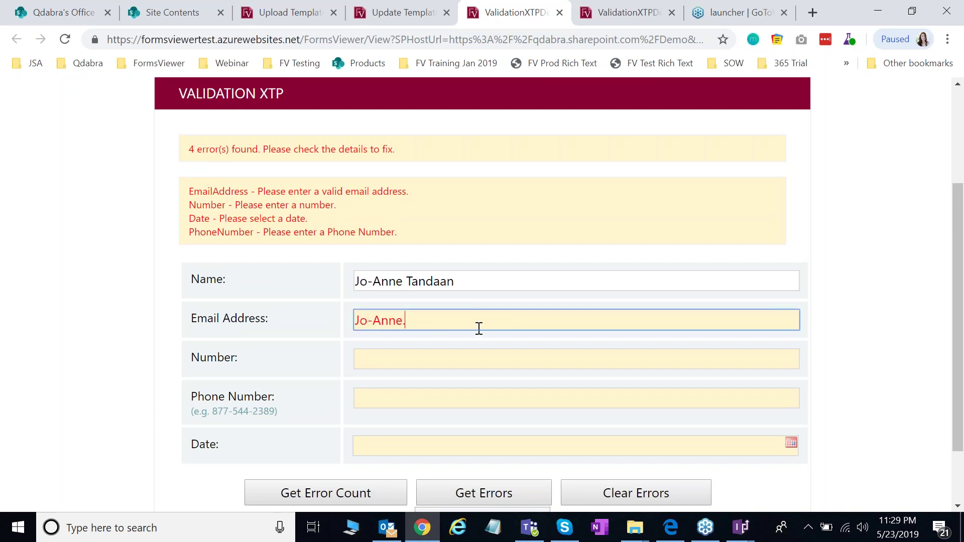
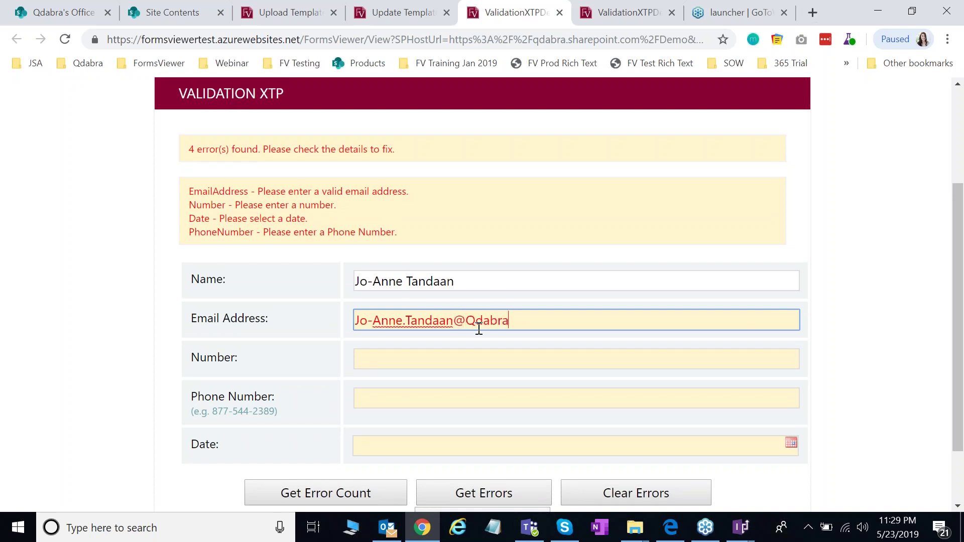
{"action": "left_click", "coordinate": [318, 502]}
{"action": "left_click", "coordinate": [477, 491]}
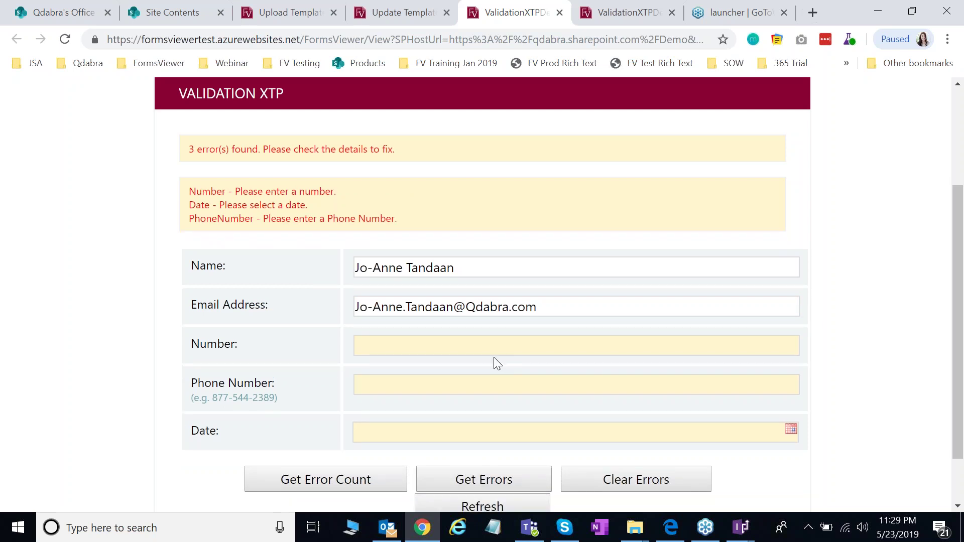
{"action": "left_click_drag", "start_coordinate": [959, 329], "coordinate": [959, 321]}
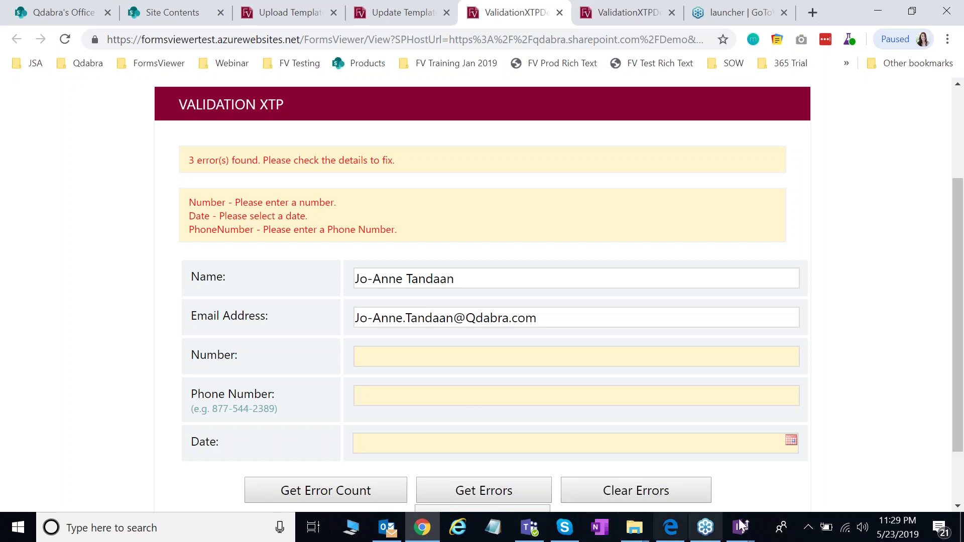
{"action": "mouse_move", "coordinate": [745, 533]}
{"action": "left_click", "coordinate": [784, 492]}
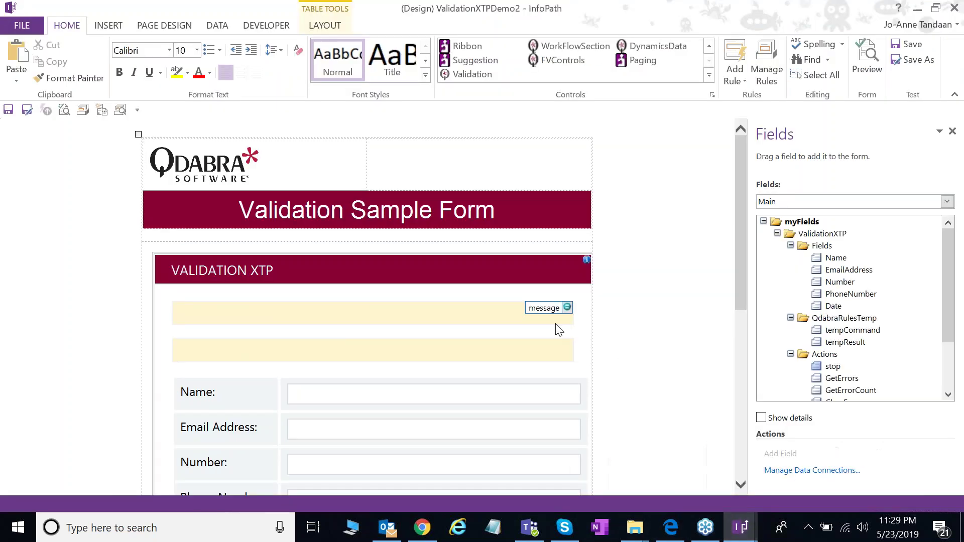
{"action": "scroll", "coordinate": [558, 332], "scroll_direction": "down", "scroll_amount": 3}
{"action": "left_click", "coordinate": [271, 306]}
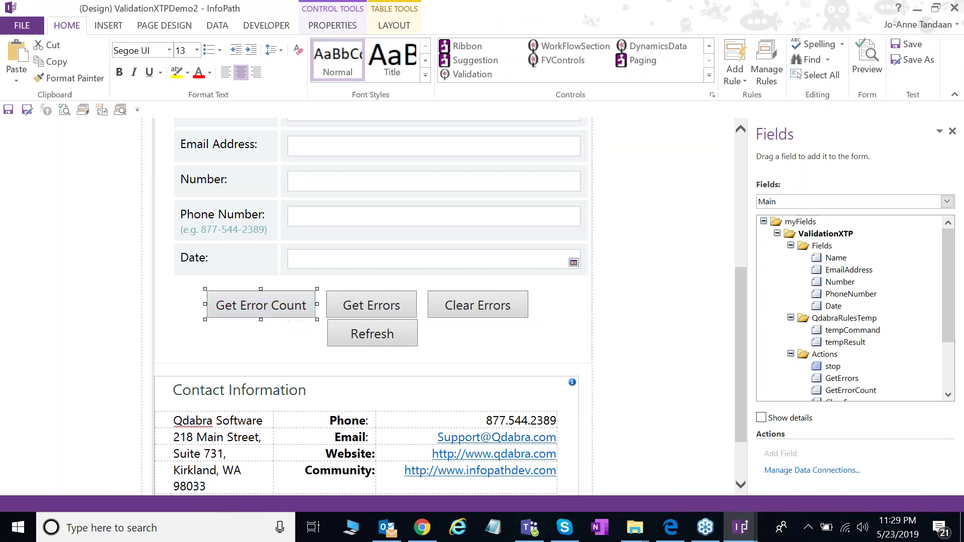
{"action": "left_click_drag", "start_coordinate": [748, 324], "coordinate": [709, 324]}
{"action": "left_click", "coordinate": [818, 379]}
{"action": "left_click", "coordinate": [766, 69]}
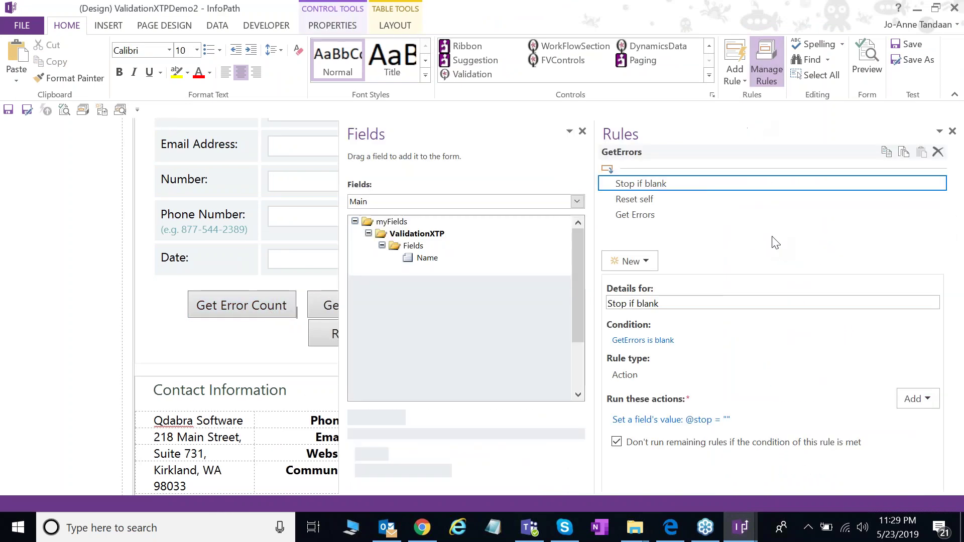
{"action": "left_click", "coordinate": [641, 216]}
{"action": "left_click", "coordinate": [723, 419]}
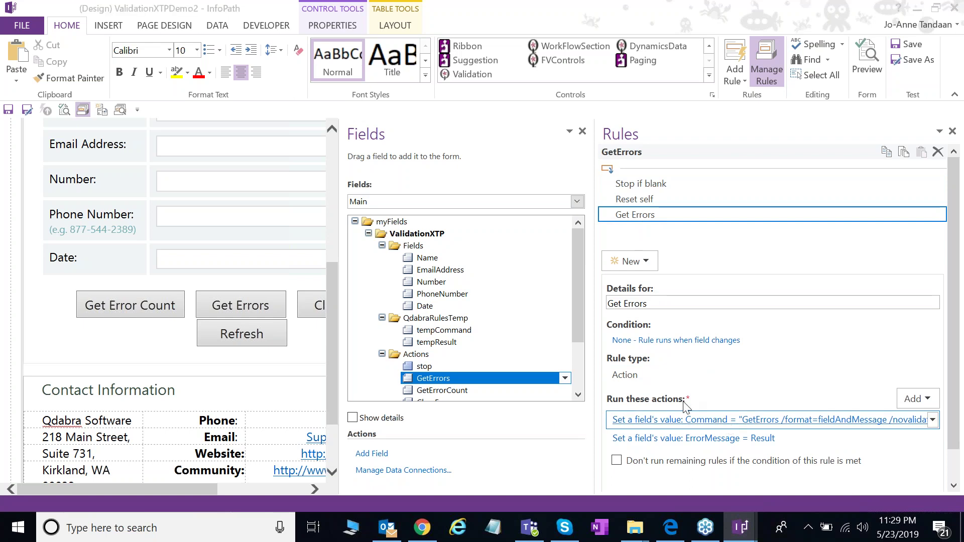
{"action": "left_click_drag", "start_coordinate": [320, 269], "coordinate": [411, 268]}
{"action": "left_click", "coordinate": [396, 269]}
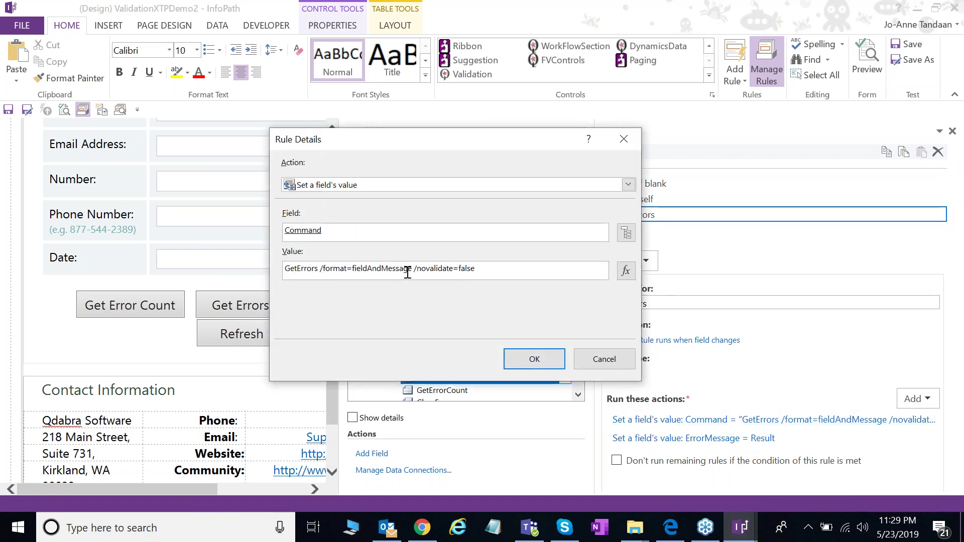
{"action": "left_click_drag", "start_coordinate": [369, 270], "coordinate": [411, 271]}
{"action": "left_click", "coordinate": [588, 360]}
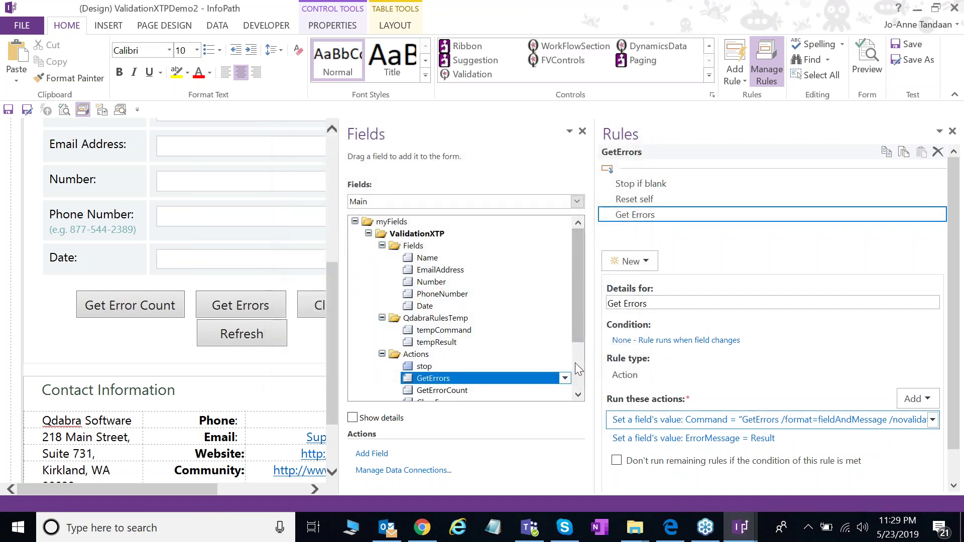
{"action": "scroll", "coordinate": [212, 300], "scroll_direction": "up", "scroll_amount": 5}
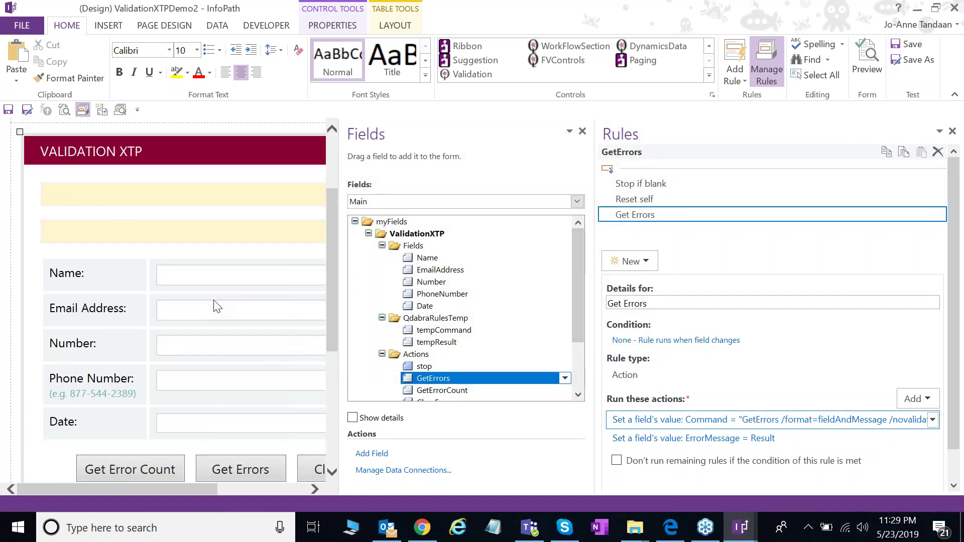
{"action": "left_click", "coordinate": [230, 277]}
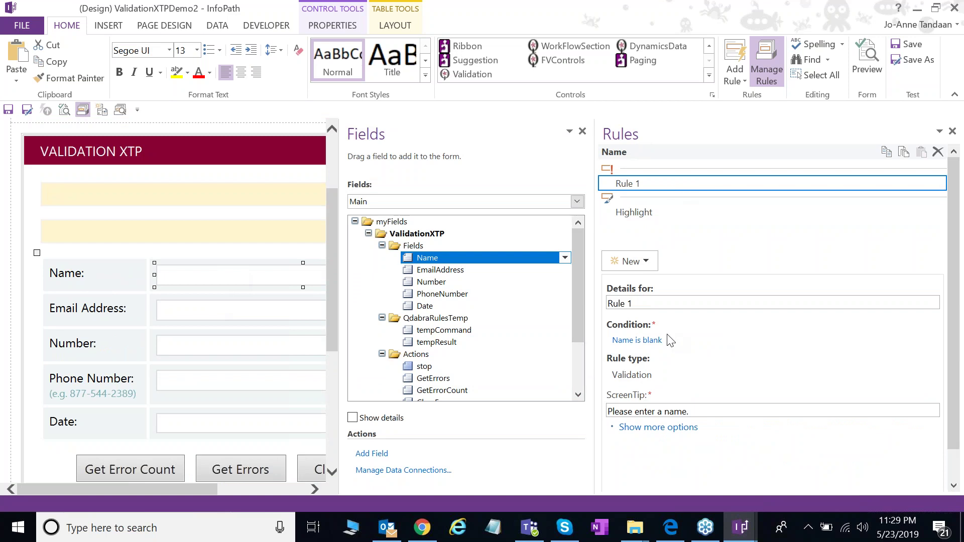
{"action": "left_click_drag", "start_coordinate": [712, 411], "coordinate": [594, 410]}
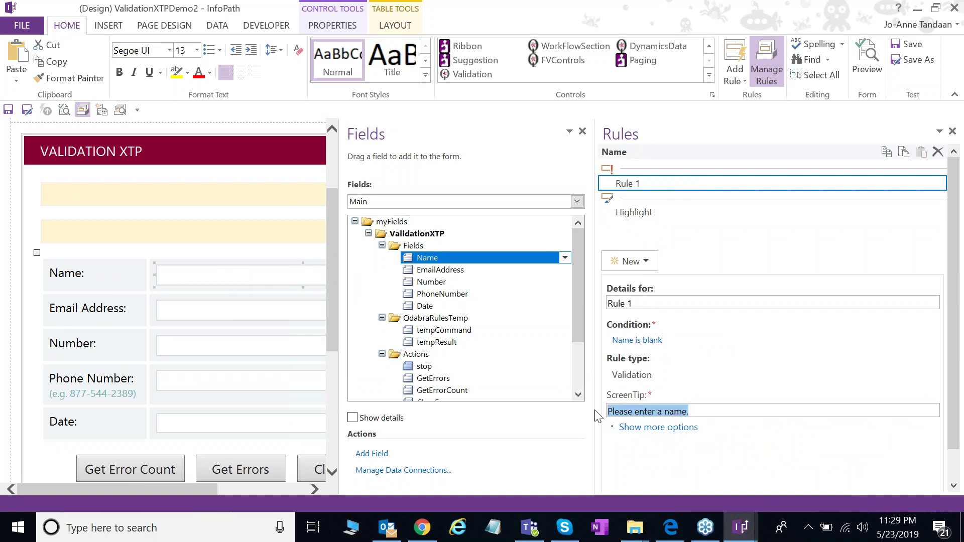
{"action": "left_click_drag", "start_coordinate": [957, 393], "coordinate": [956, 410]}
{"action": "left_click_drag", "start_coordinate": [332, 348], "coordinate": [331, 394]}
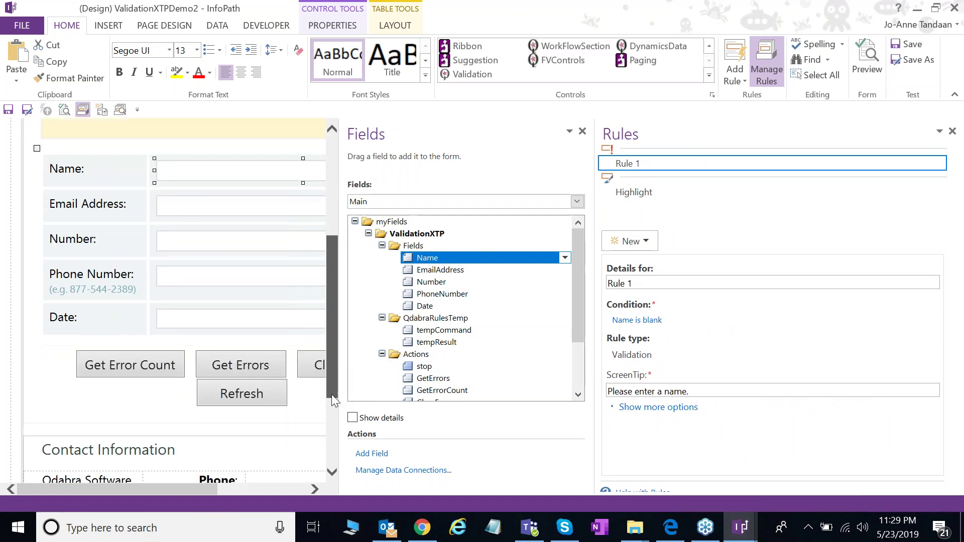
{"action": "left_click", "coordinate": [431, 531]}
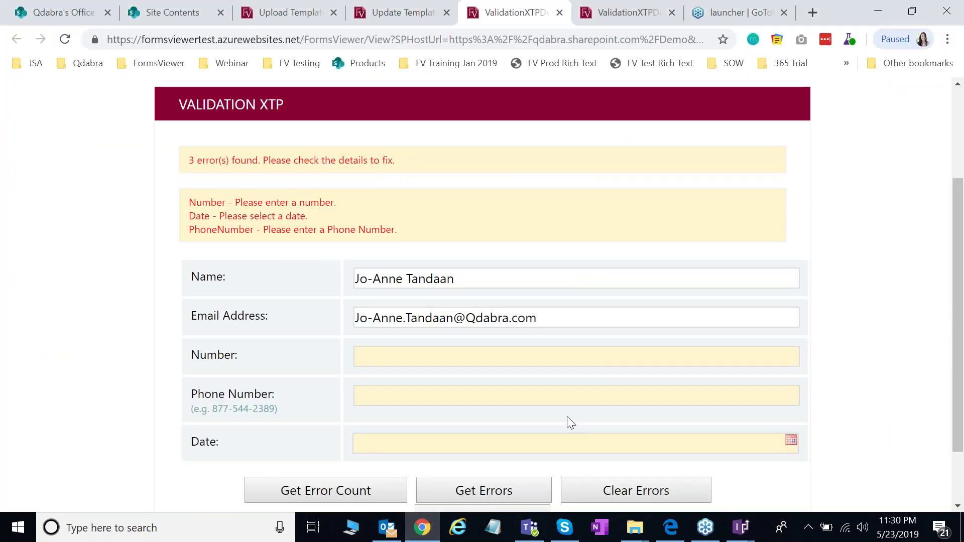
{"action": "left_click", "coordinate": [740, 528]}
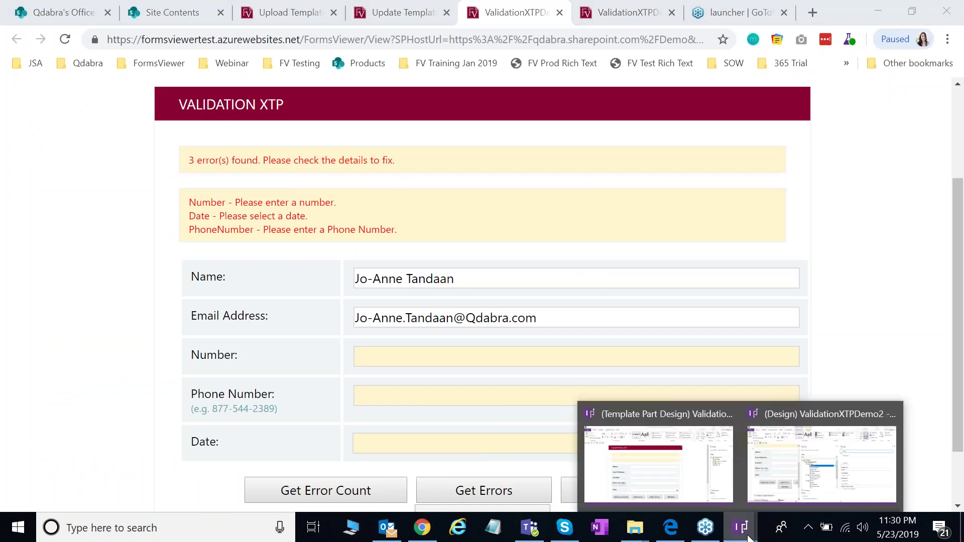
{"action": "left_click", "coordinate": [799, 483]}
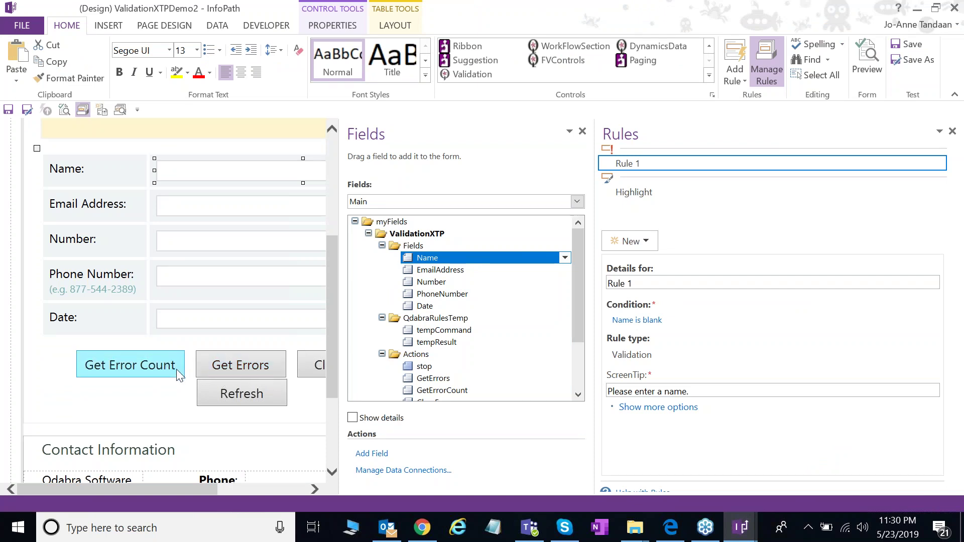
{"action": "left_click", "coordinate": [421, 527]}
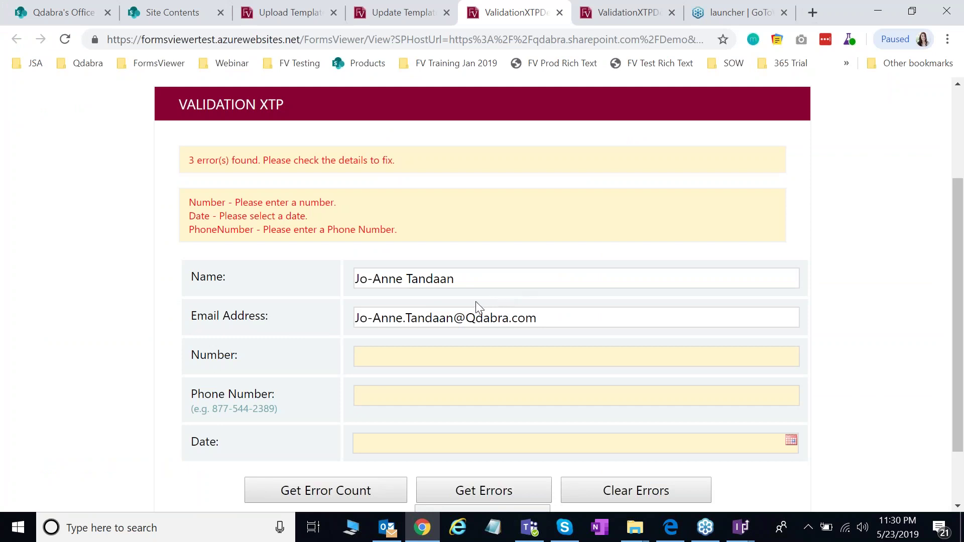
Step: Enter 43 in Number and the phone number in Phone Number, refreshing the errors
{"action": "left_click", "coordinate": [454, 357]}
{"action": "type", "text": "43"}
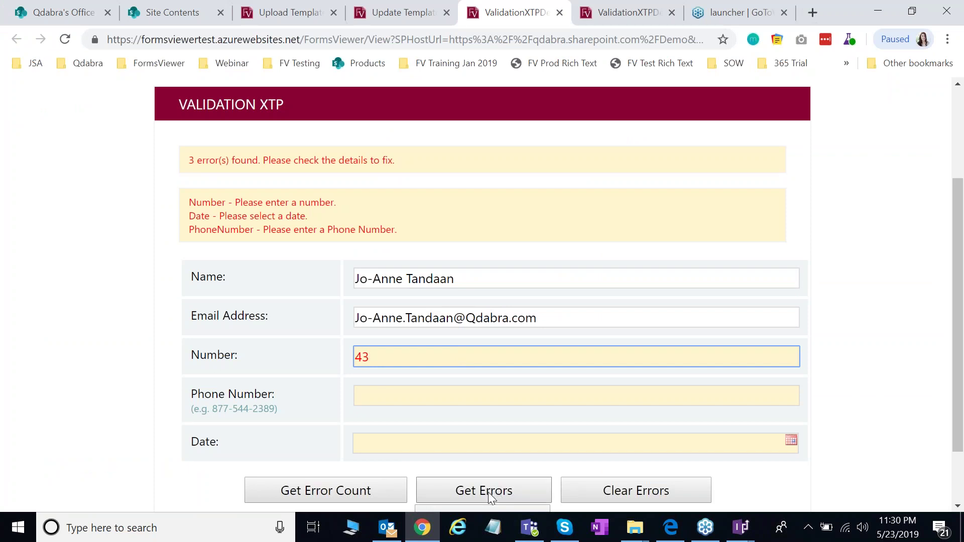
{"action": "left_click", "coordinate": [489, 492]}
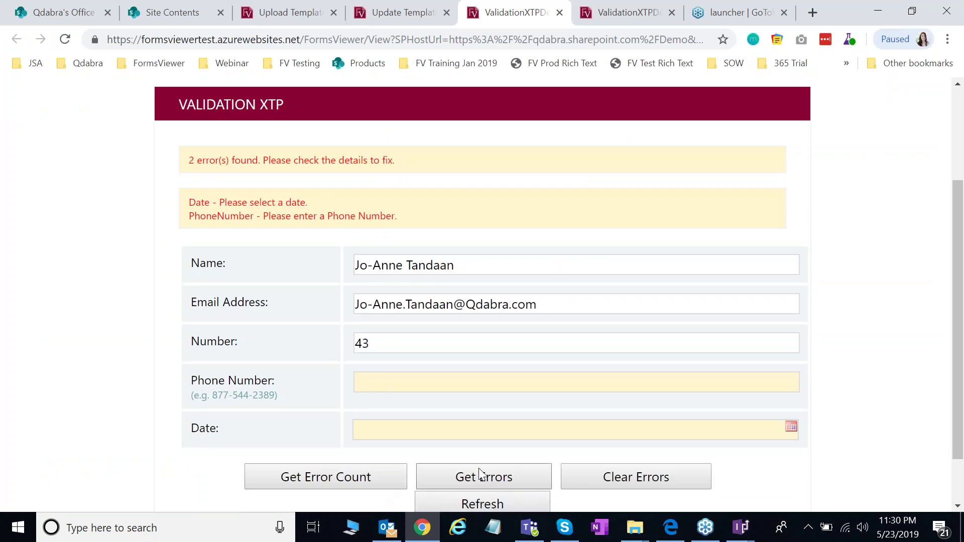
{"action": "left_click", "coordinate": [445, 385]}
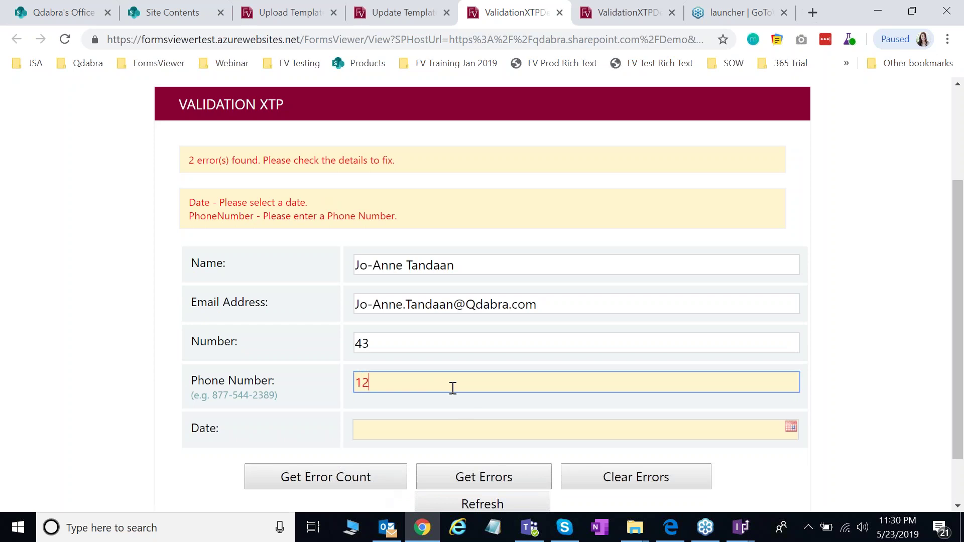
{"action": "left_click", "coordinate": [396, 474]}
{"action": "left_click", "coordinate": [449, 478]}
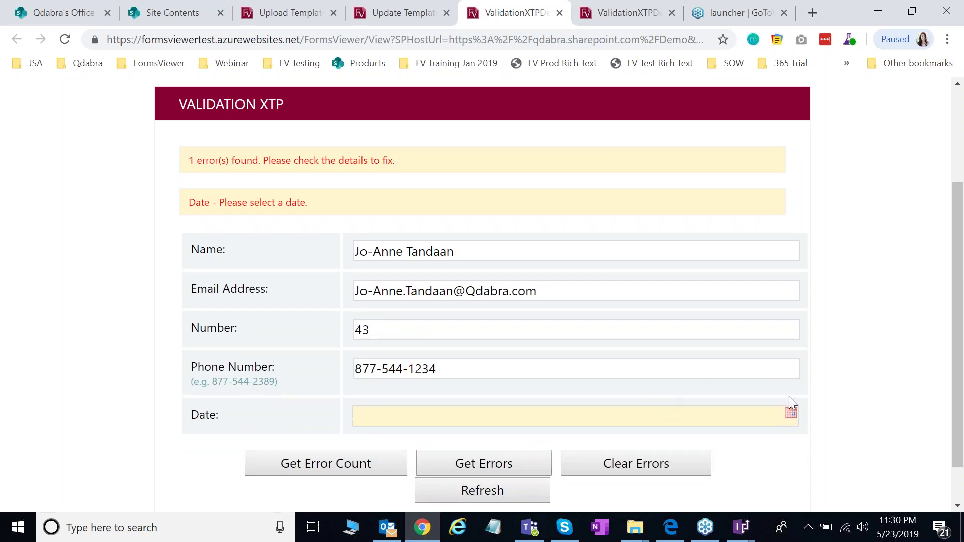
Step: Set Date to 5/23/2019 with the date picker and recount the errors
{"action": "left_click", "coordinate": [790, 412]}
{"action": "left_click", "coordinate": [485, 372]}
{"action": "left_click", "coordinate": [384, 472]}
{"action": "left_click", "coordinate": [480, 432]}
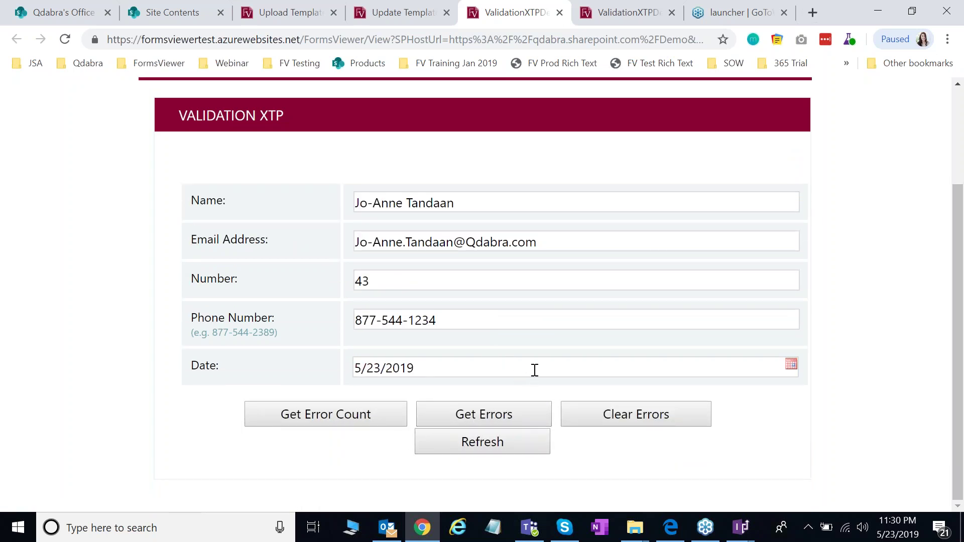
Step: Change Number to 43R, check errors again, then clear all error messages
{"action": "left_click", "coordinate": [379, 282]}
{"action": "type", "text": "R"}
{"action": "left_click", "coordinate": [490, 426]}
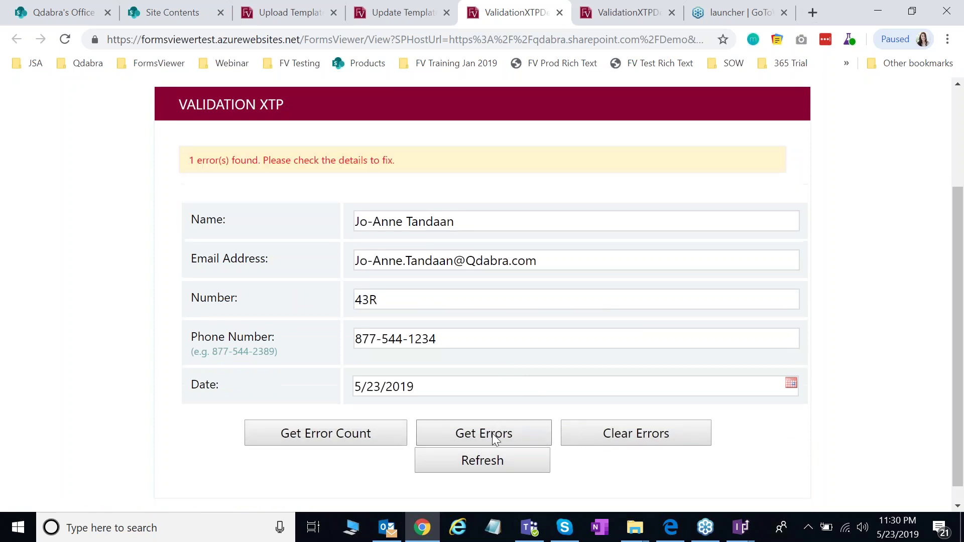
{"action": "left_click", "coordinate": [537, 437]}
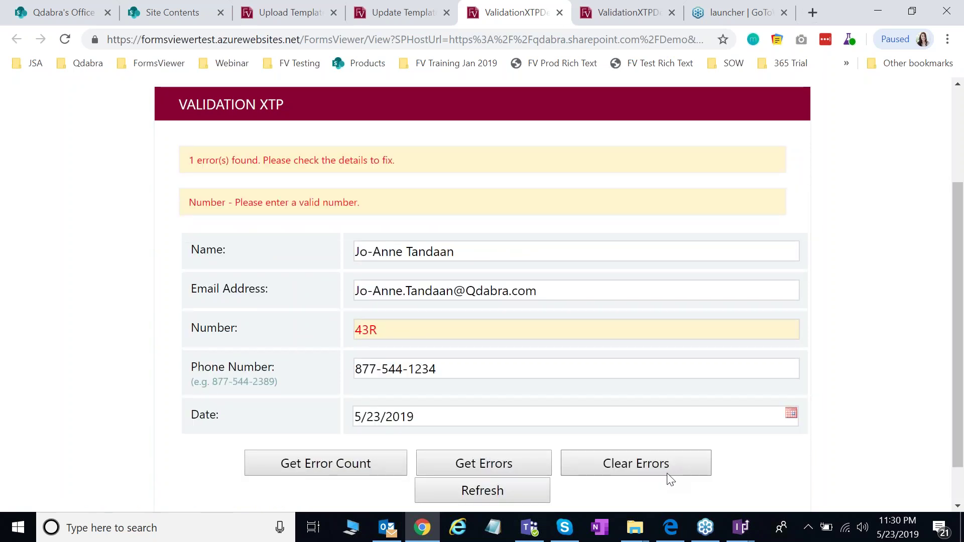
{"action": "left_click", "coordinate": [671, 469]}
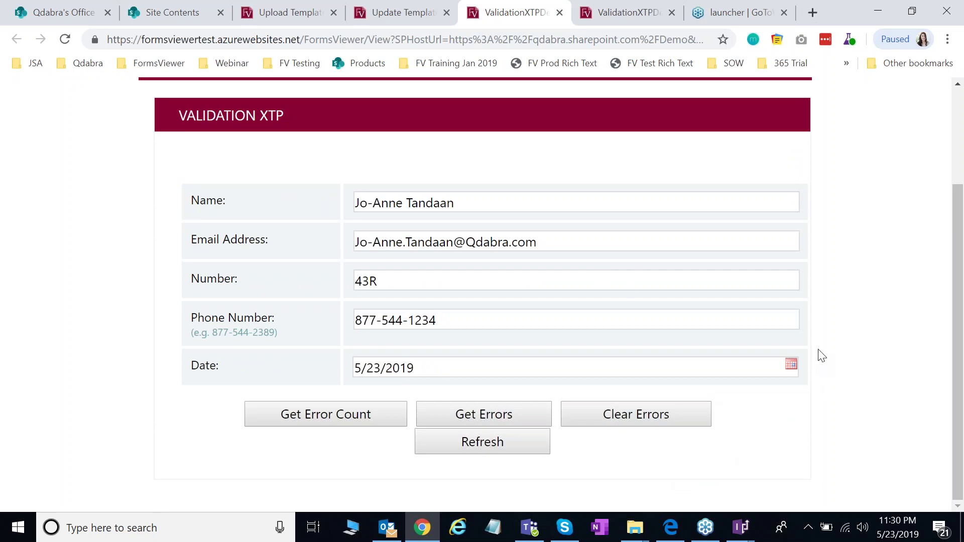
{"action": "scroll", "coordinate": [819, 355], "scroll_direction": "up", "scroll_amount": 1}
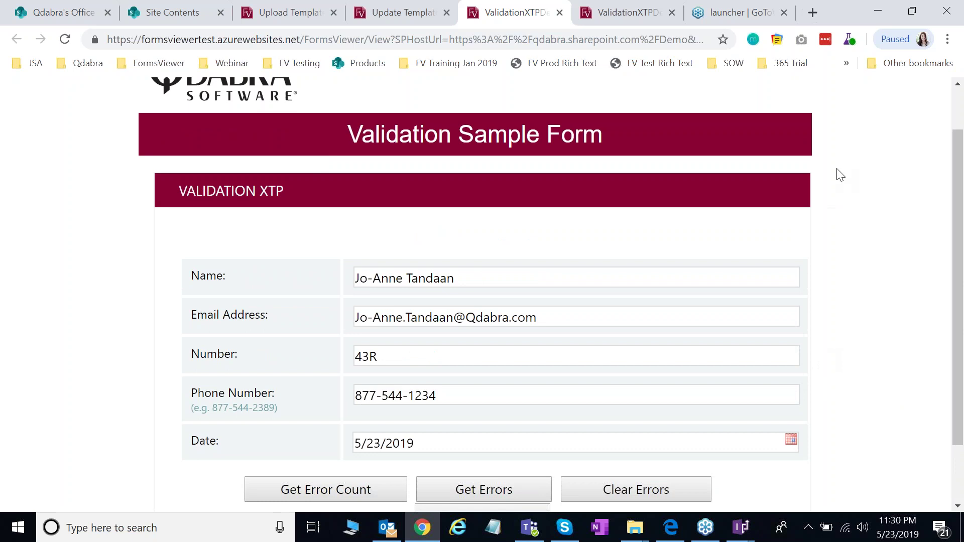
{"action": "scroll", "coordinate": [840, 175], "scroll_direction": "up", "scroll_amount": 1}
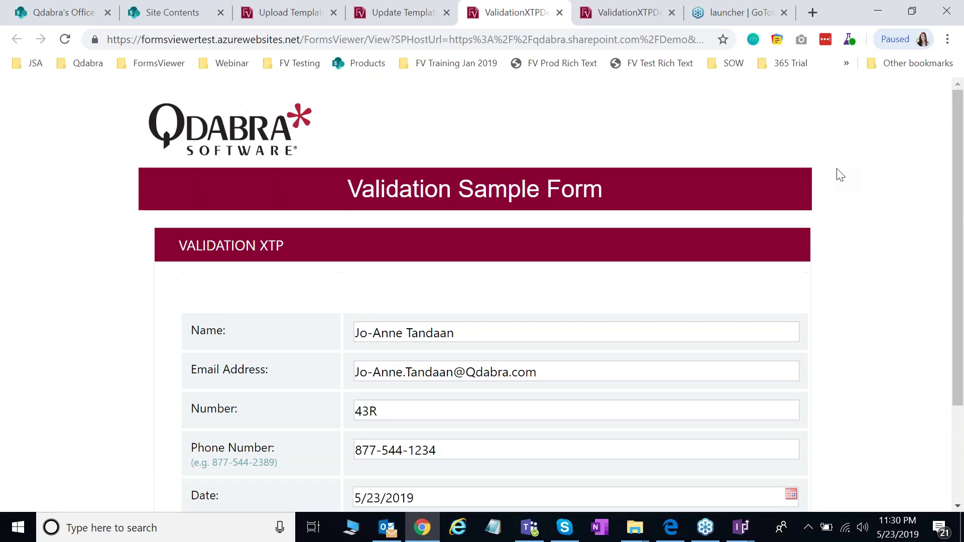
{"action": "scroll", "coordinate": [841, 175], "scroll_direction": "down", "scroll_amount": 1}
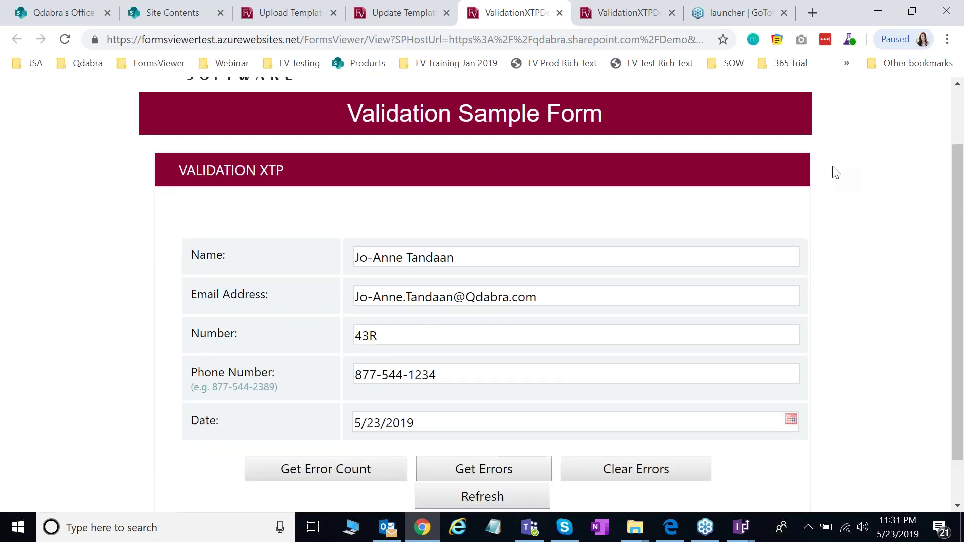
{"action": "left_click_drag", "start_coordinate": [960, 236], "coordinate": [960, 213]}
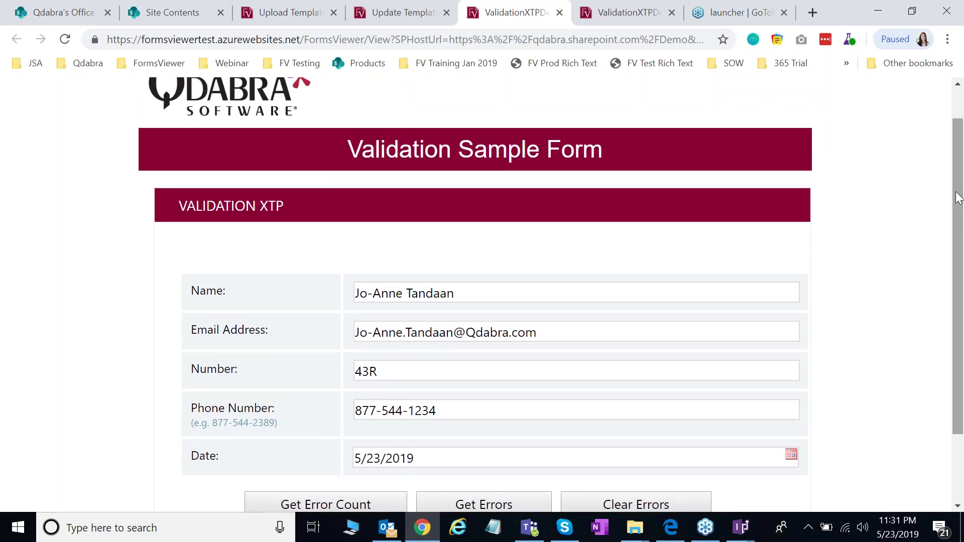
{"action": "left_click_drag", "start_coordinate": [959, 198], "coordinate": [960, 181]}
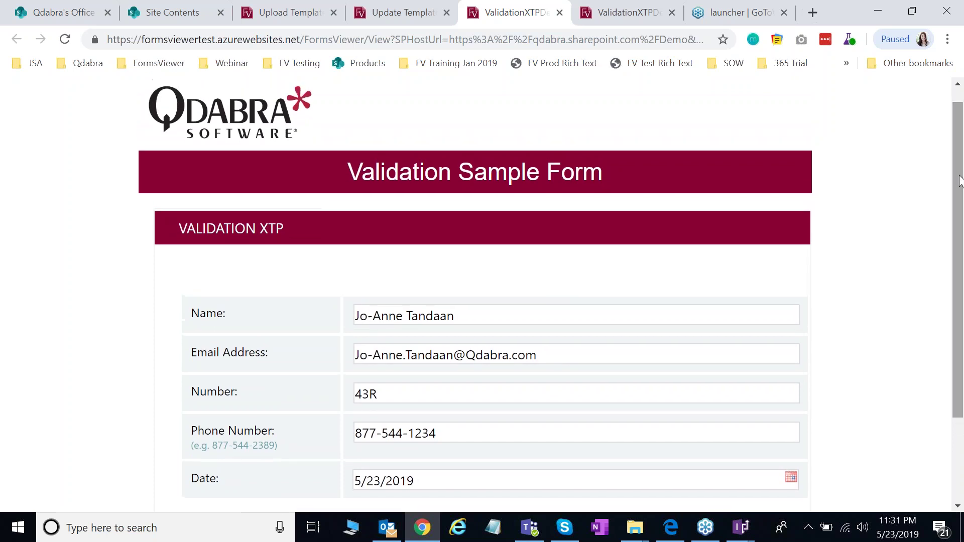